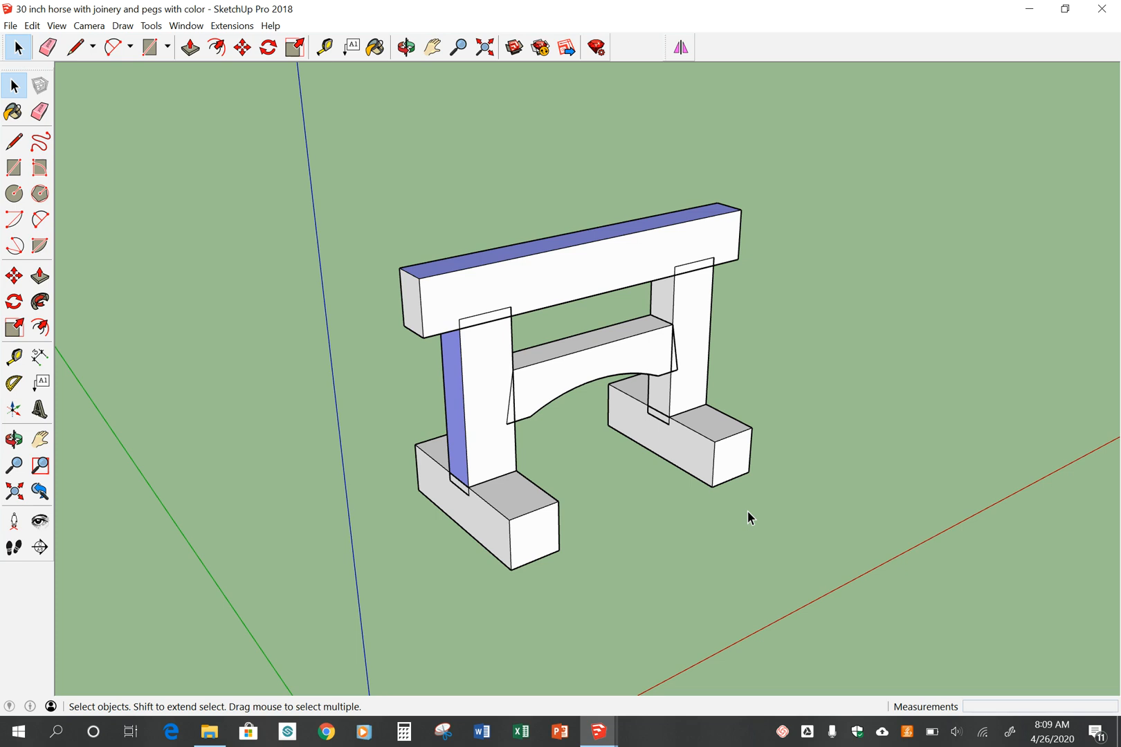
- Examine the colored reference faces on the 30 inch horse's beam, posts, feet and arched brace from above and below
left_click(31, 28)
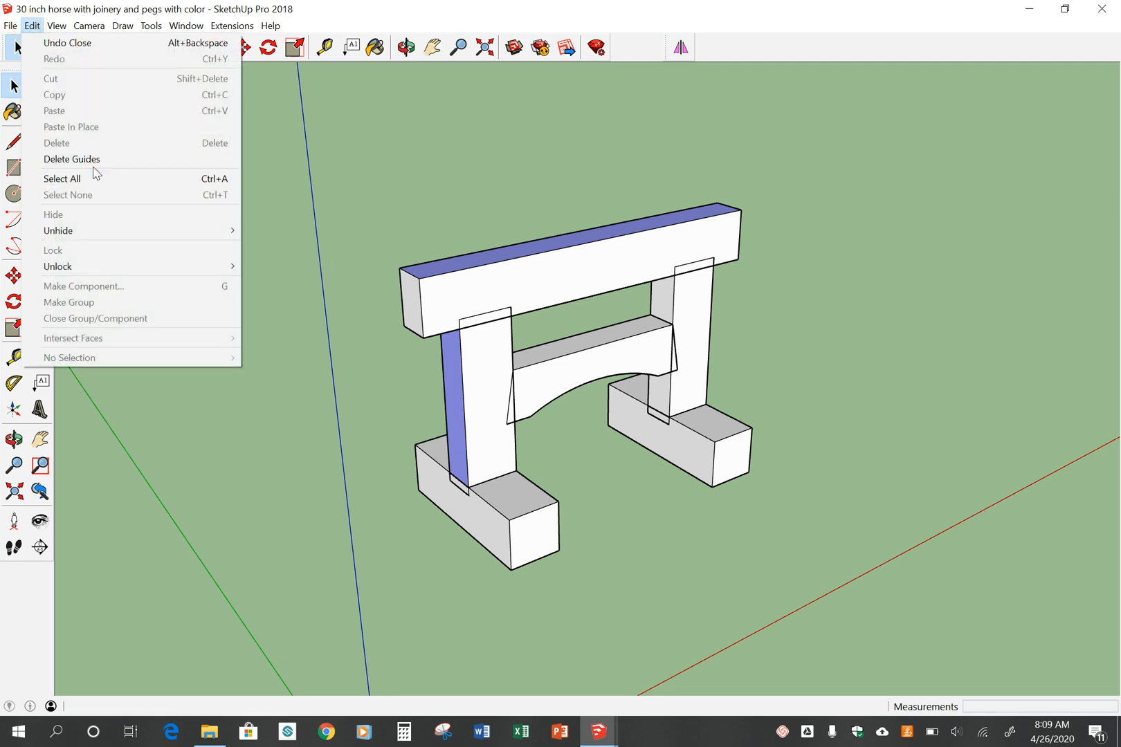
left_click(489, 165)
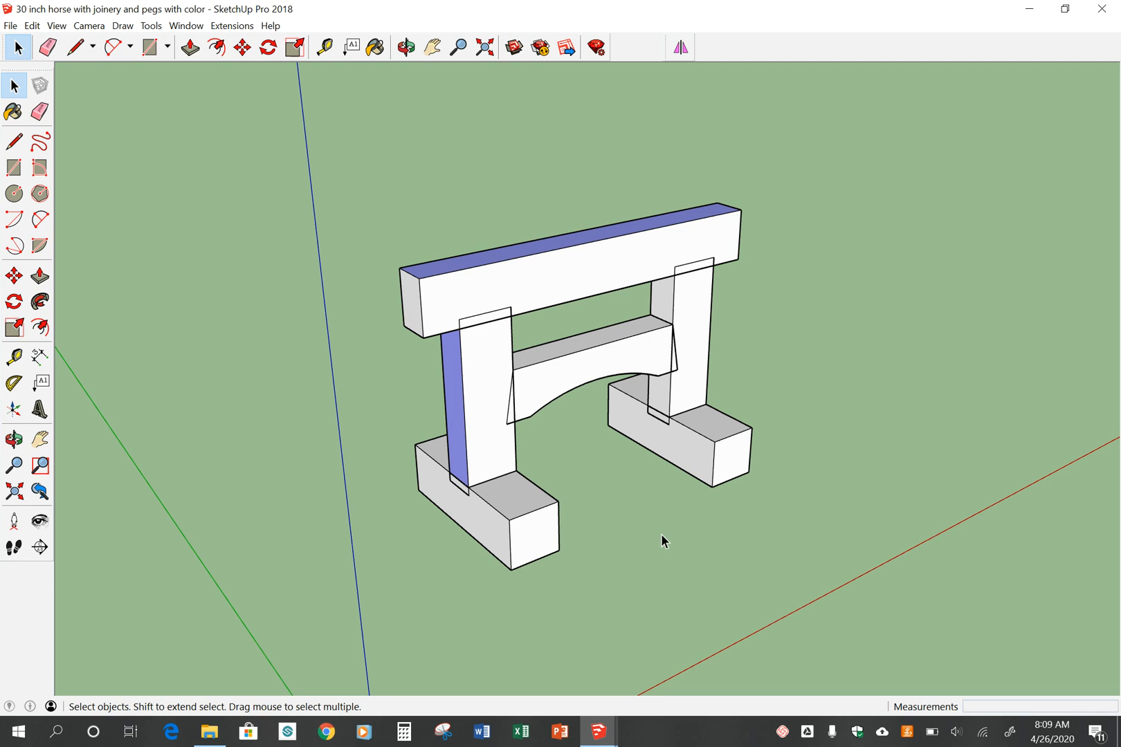
key("o")
left_click_drag(660, 537, 707, 421)
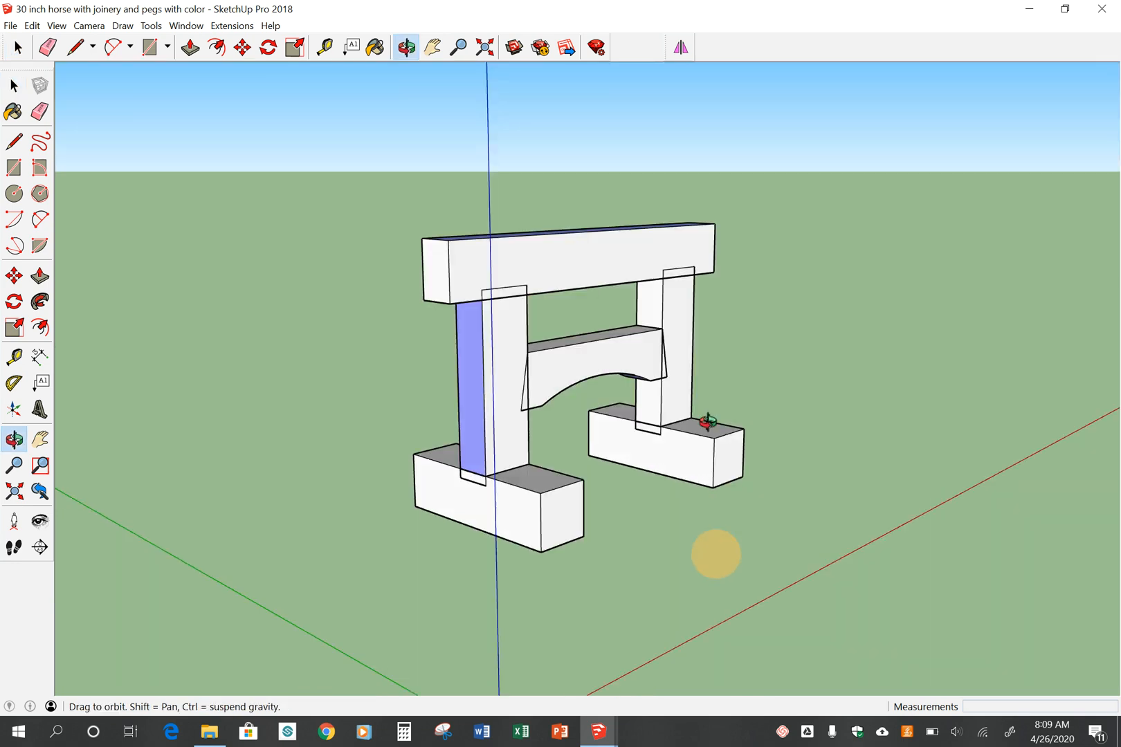
middle_click_drag(707, 422, 703, 542)
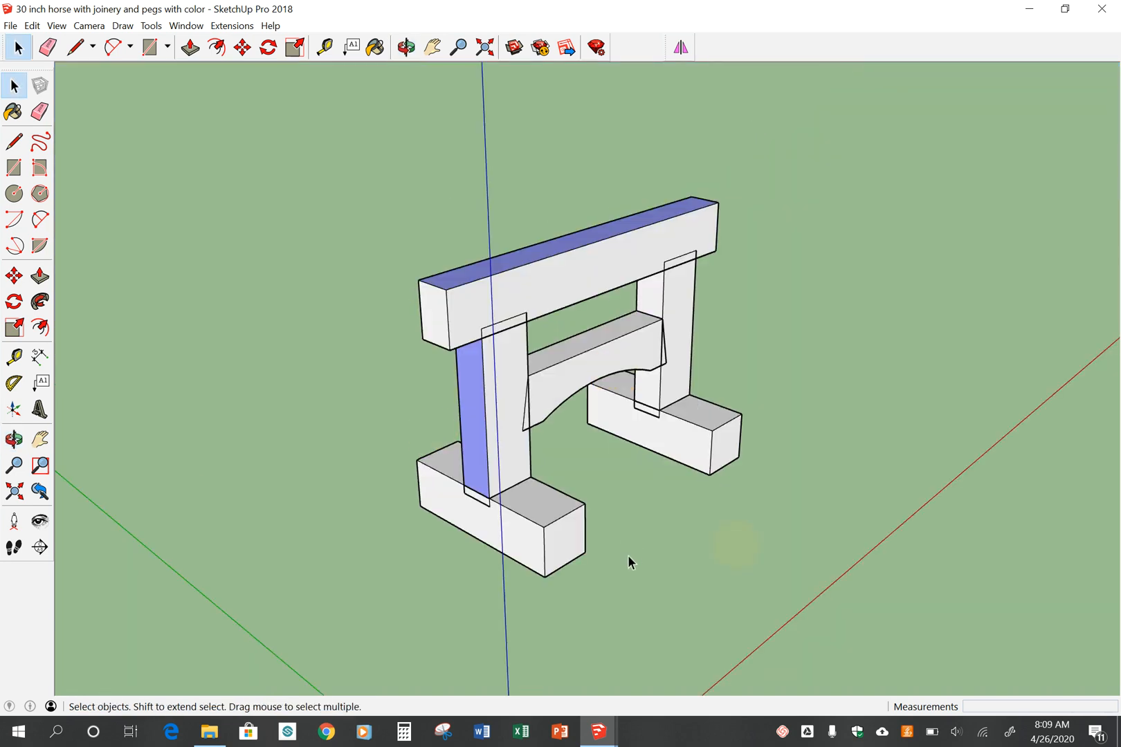
mouse_move(628, 555)
middle_mouse_down()
mouse_move(580, 561)
mouse_move(569, 579)
middle_mouse_up()
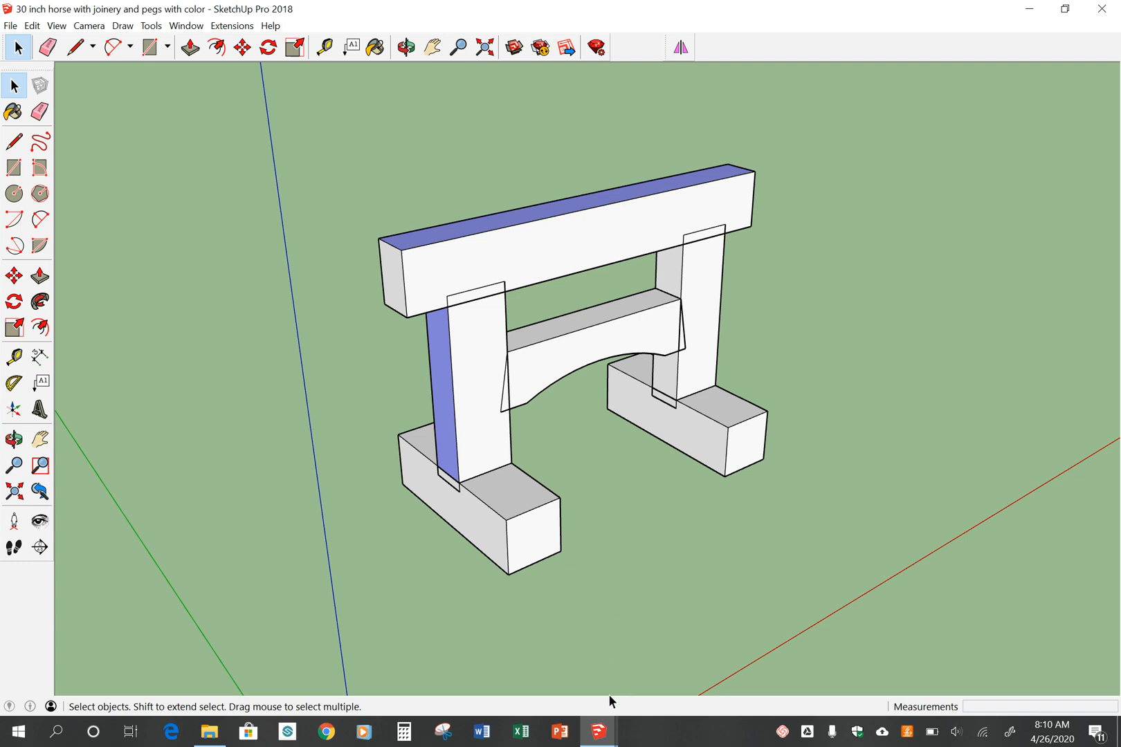
key("o")
left_click_drag(588, 537, 659, 389)
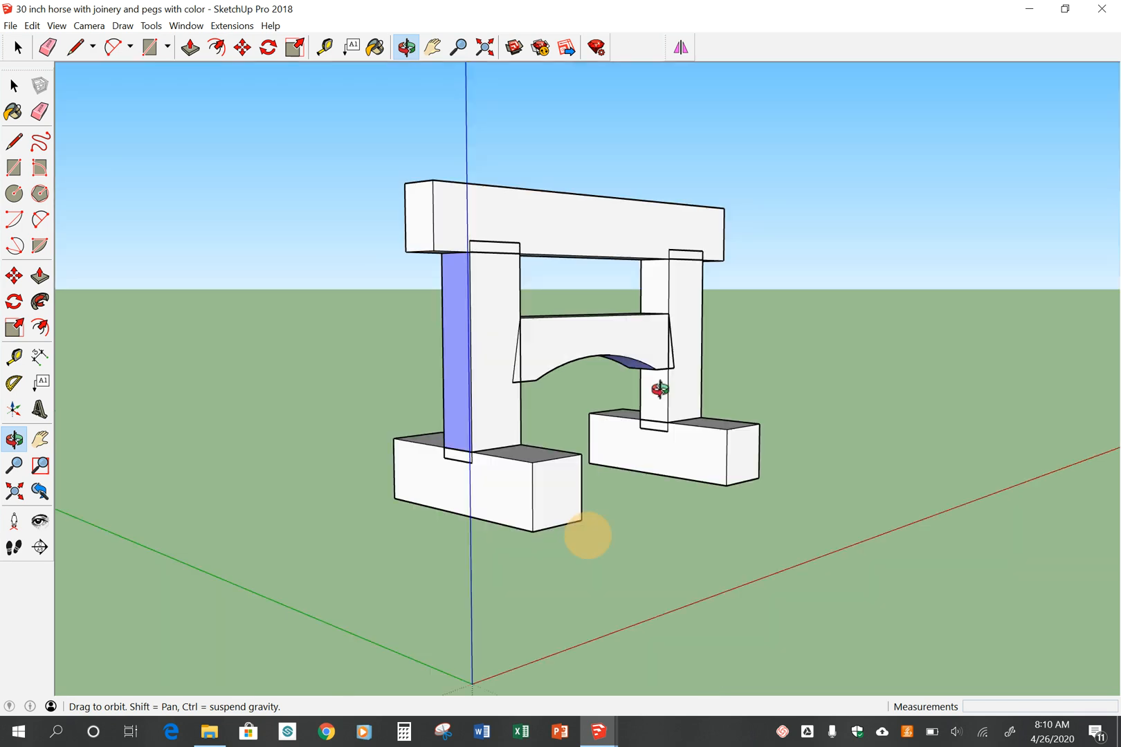
left_click_drag(659, 390, 777, 167)
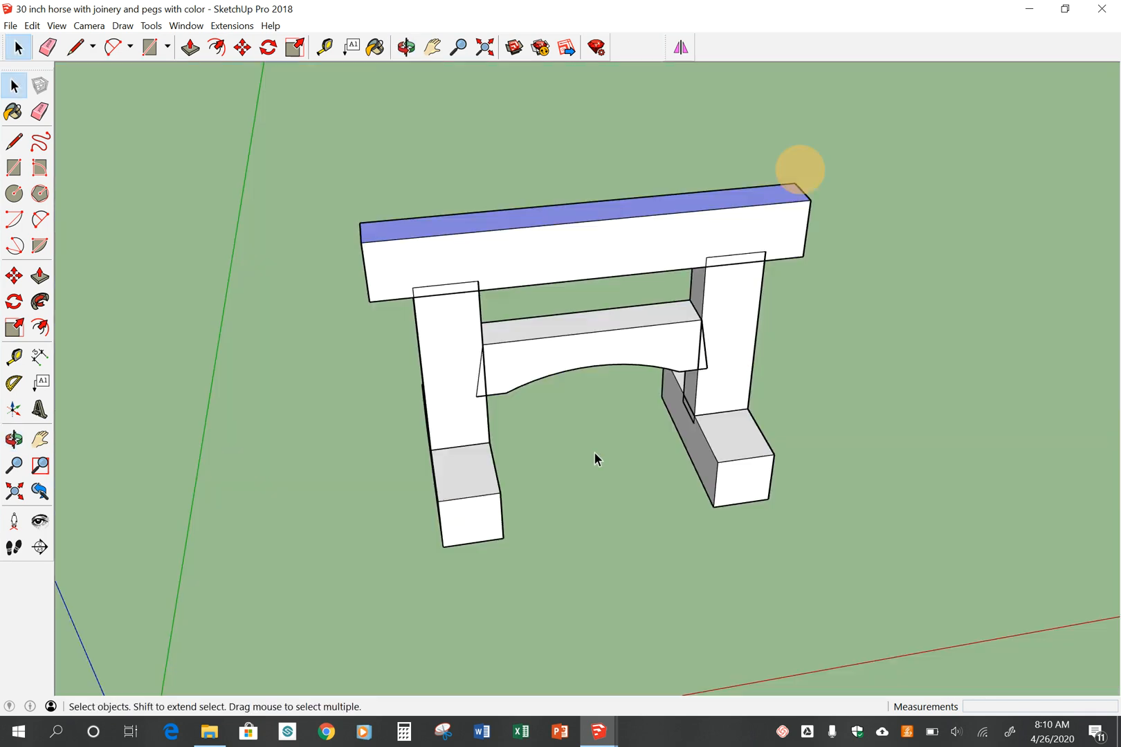
middle_click_drag(594, 452, 558, 447)
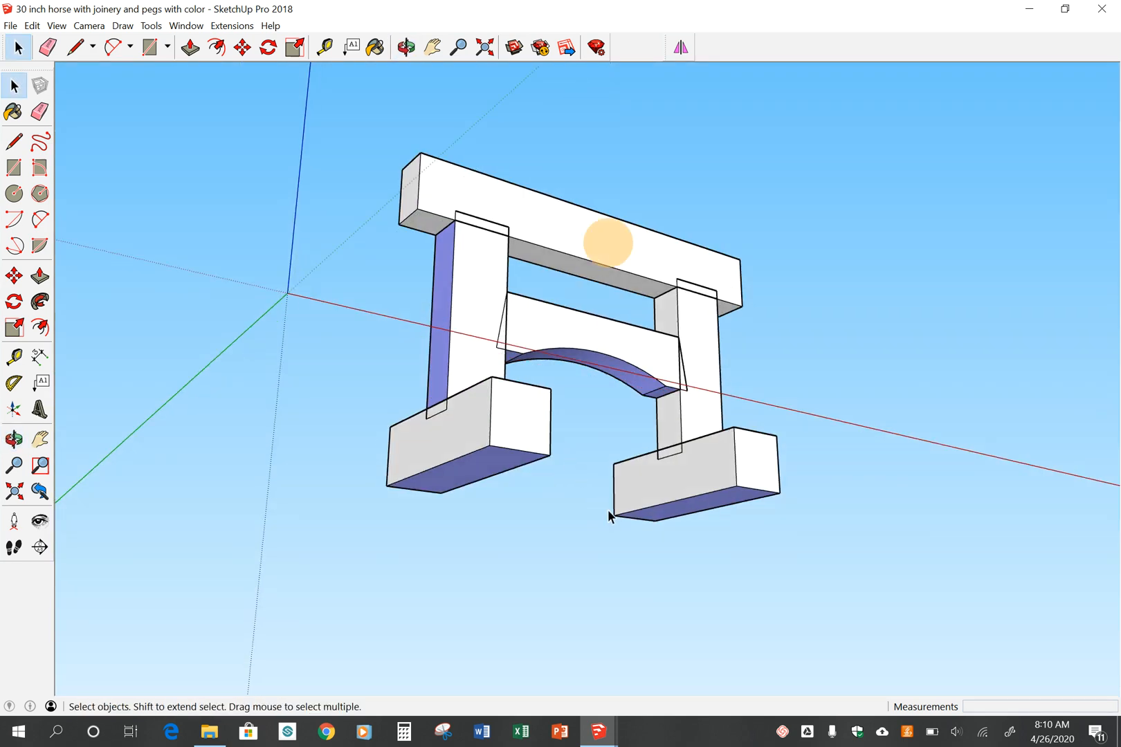
middle_click(657, 213)
middle_click_drag(657, 214, 551, 614)
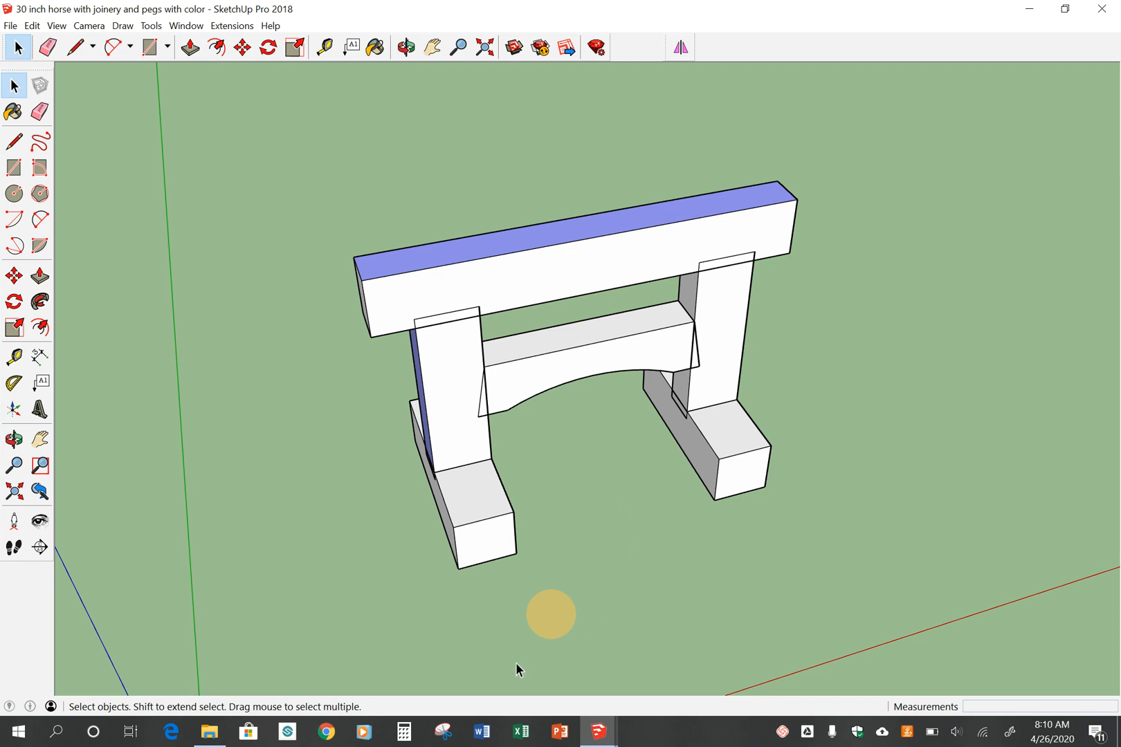
- Switch to the uncolored "30 inch horse with joinery and pegs" model and paint the top beam's upper face with Color I02
mouse_move(599, 731)
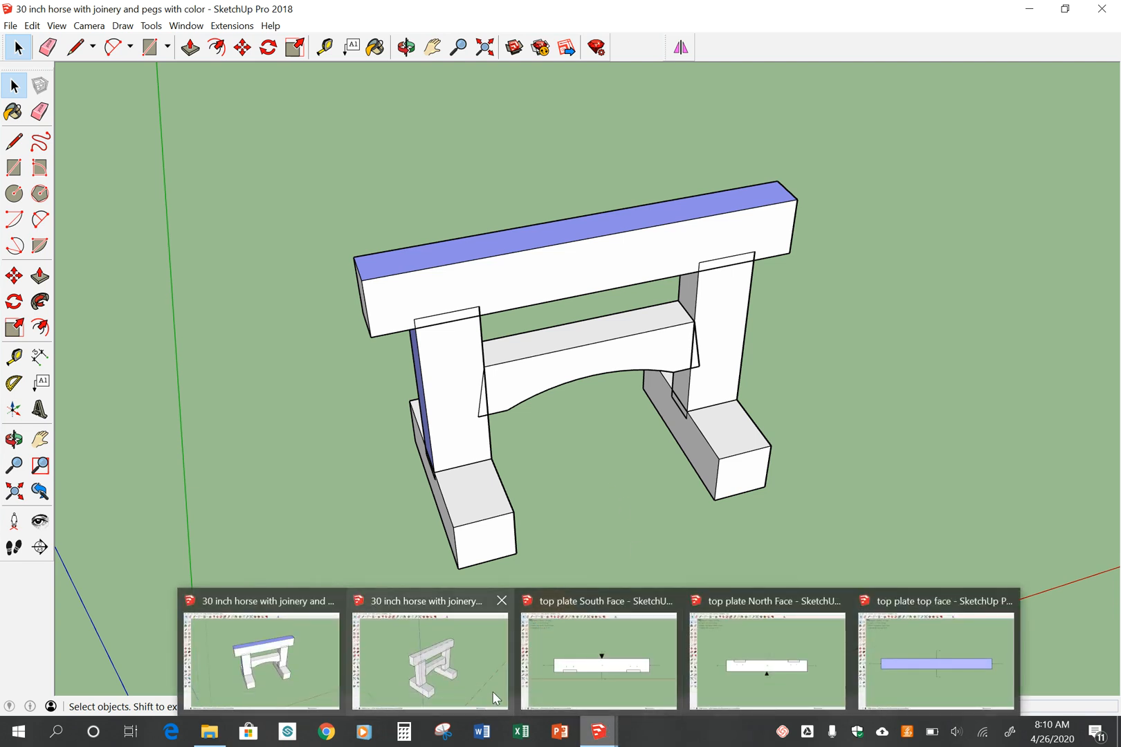
left_click(481, 681)
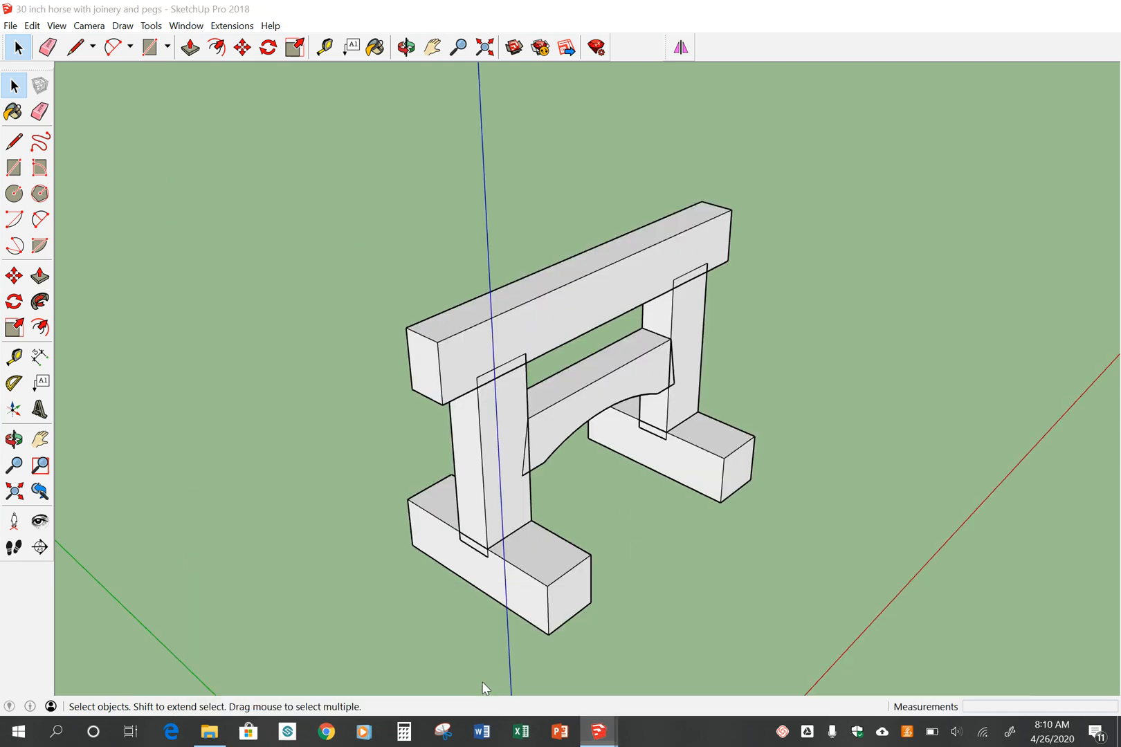
triple_click(562, 290)
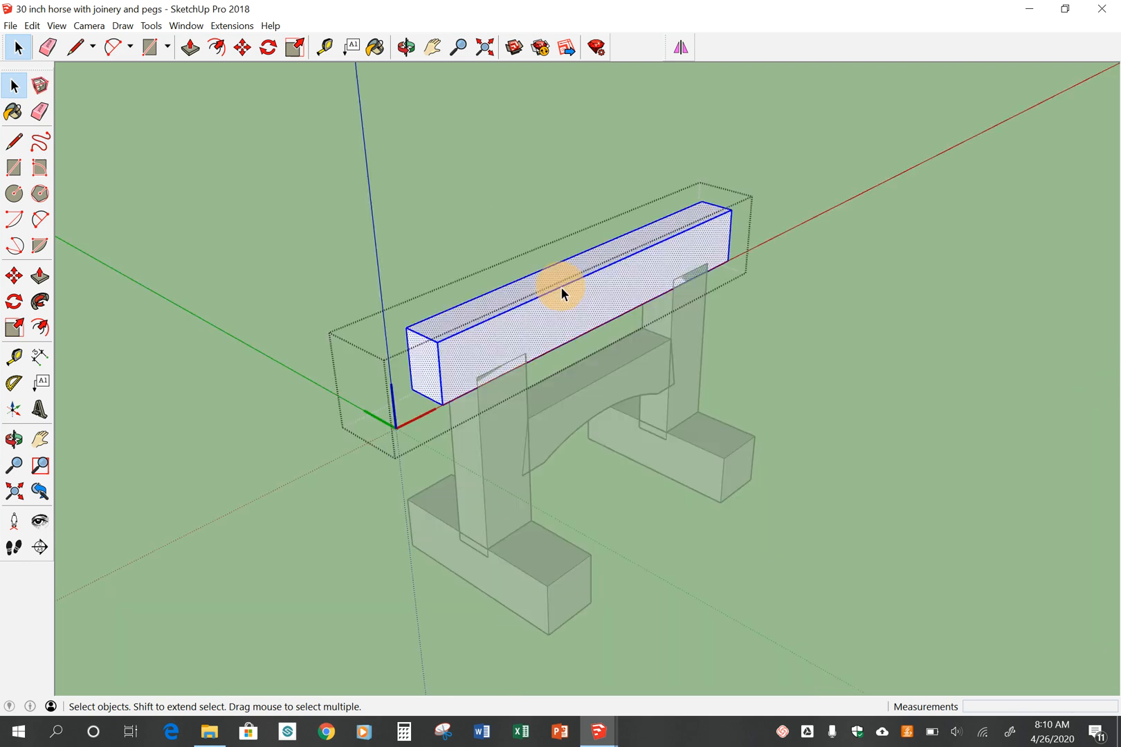
middle_click_drag(863, 414, 730, 428)
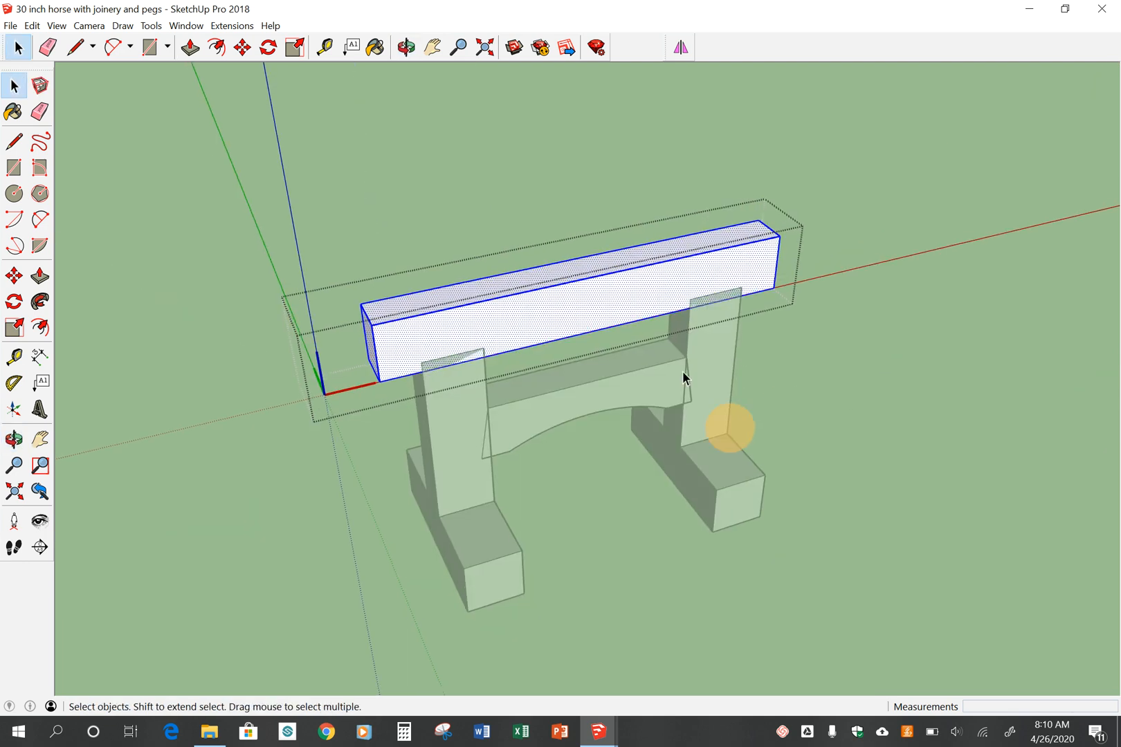
left_click(493, 286)
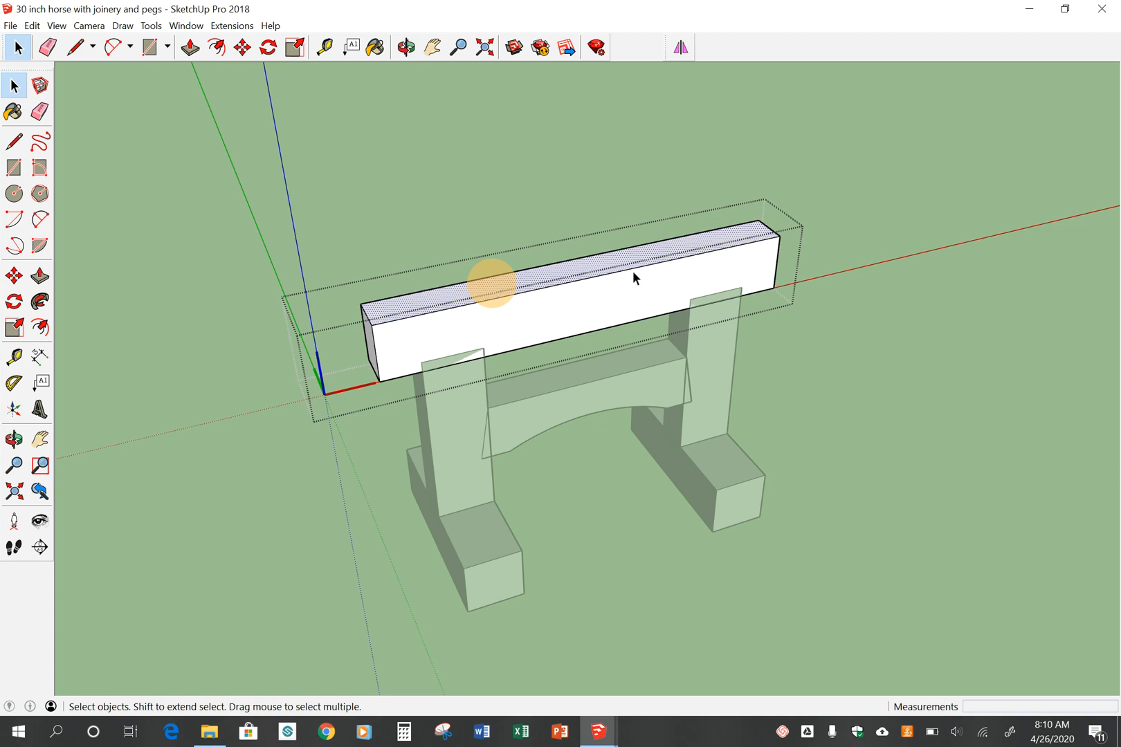
left_click(377, 50)
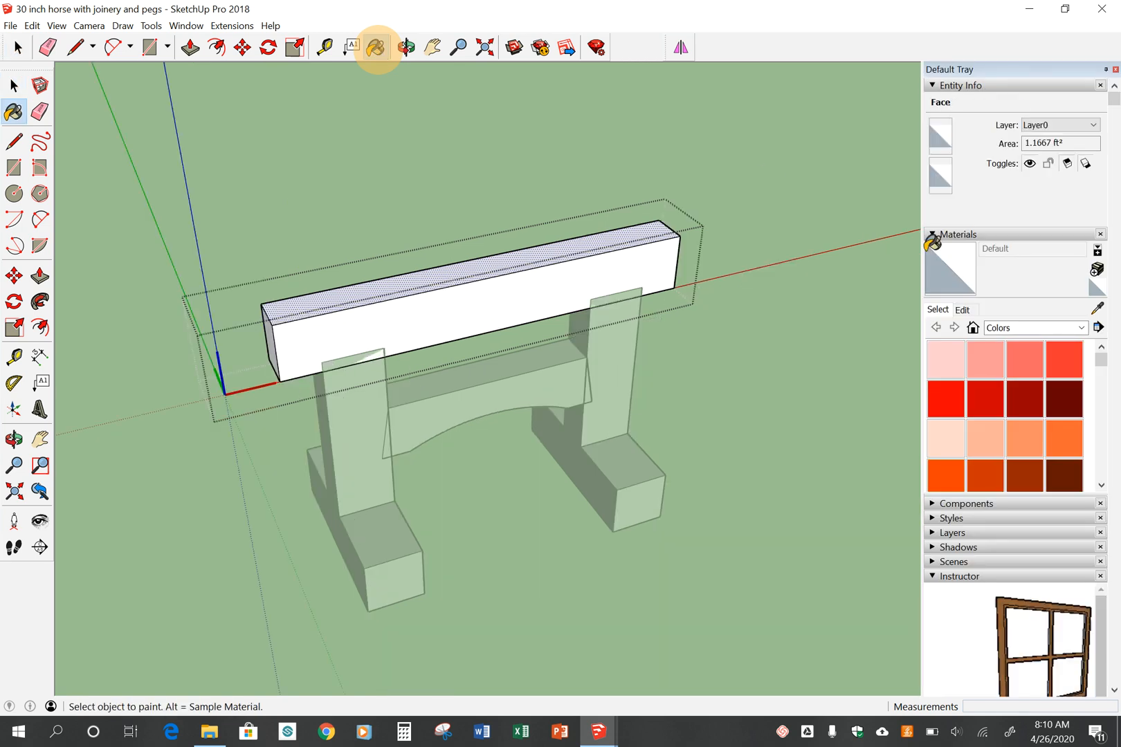
scroll(1049, 420, "down", 10)
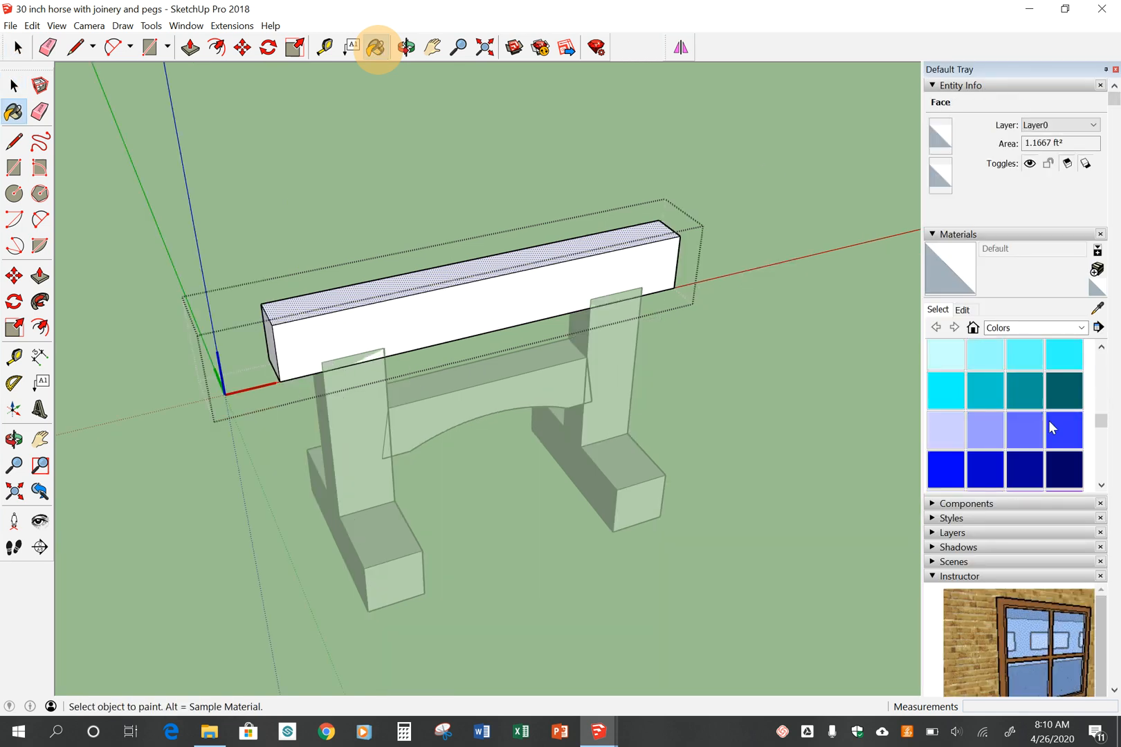
left_click(991, 434)
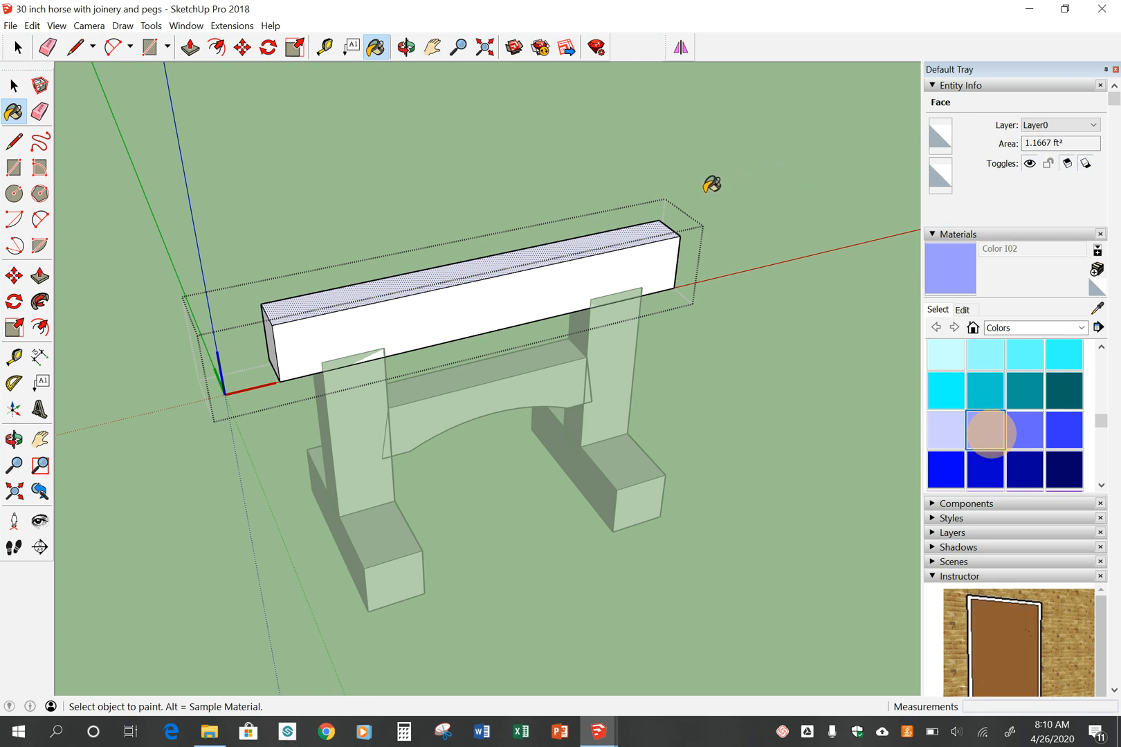
left_click(520, 261)
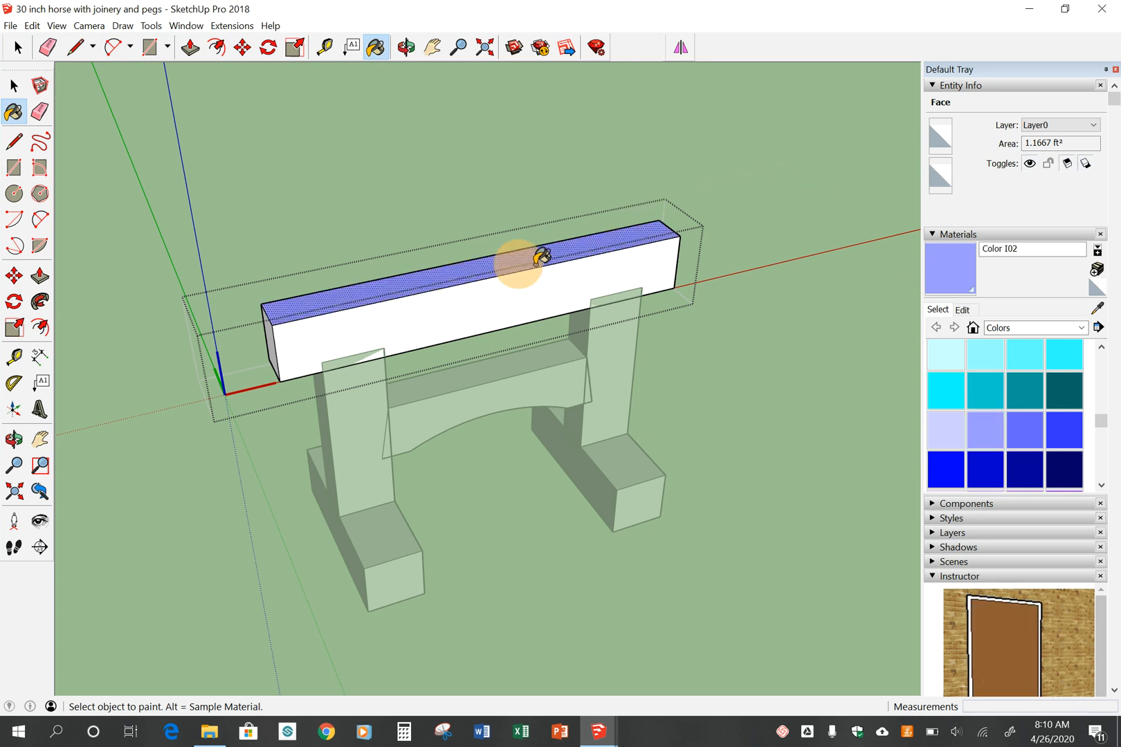
left_click(14, 86)
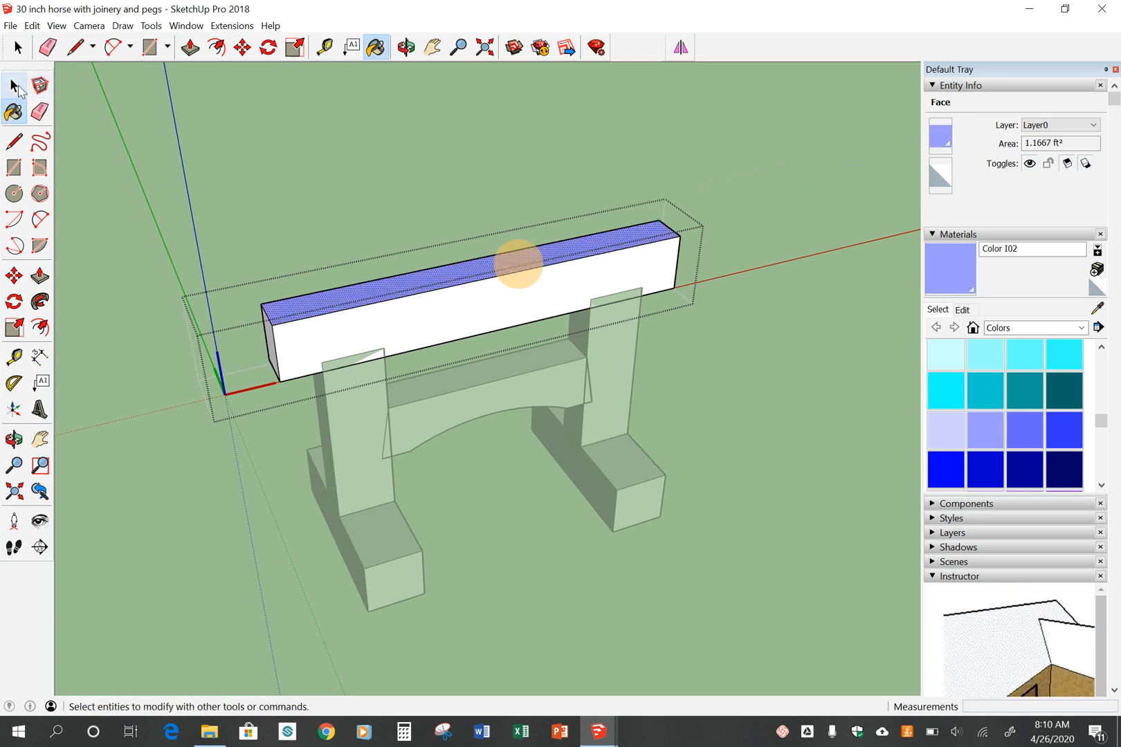
left_click(261, 145)
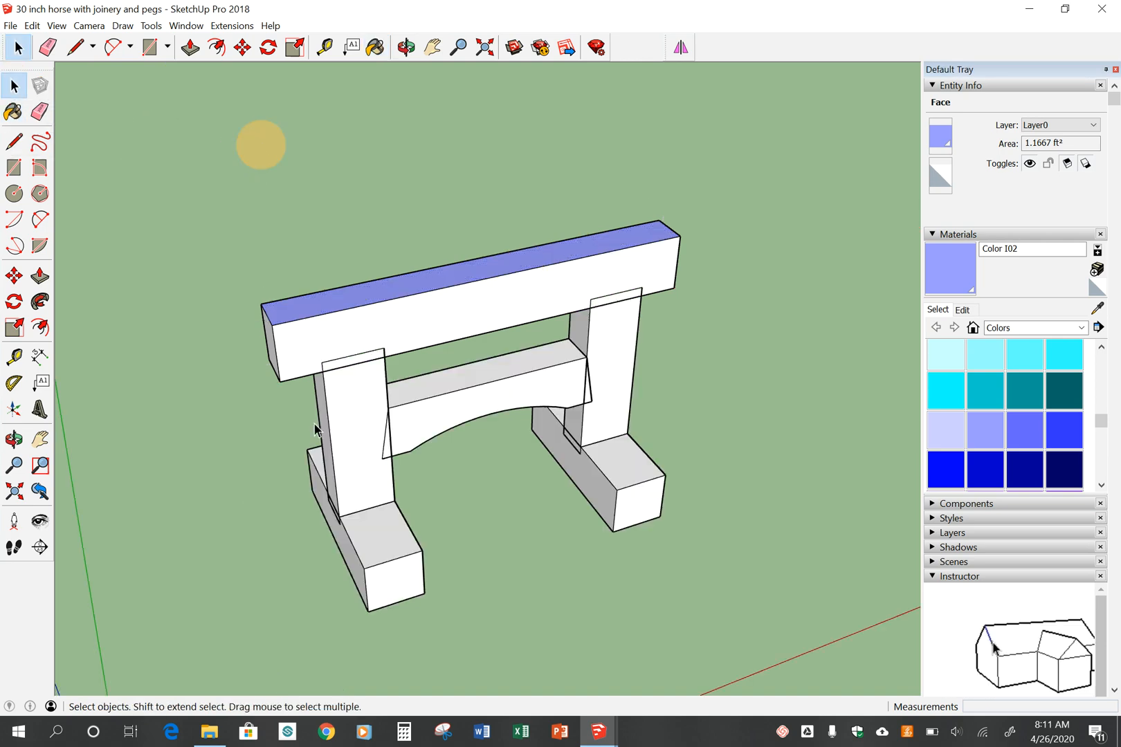
- Paint the outer face of the near post with Color I02 inside its component
middle_click_drag(487, 525, 625, 370)
double_click(362, 408)
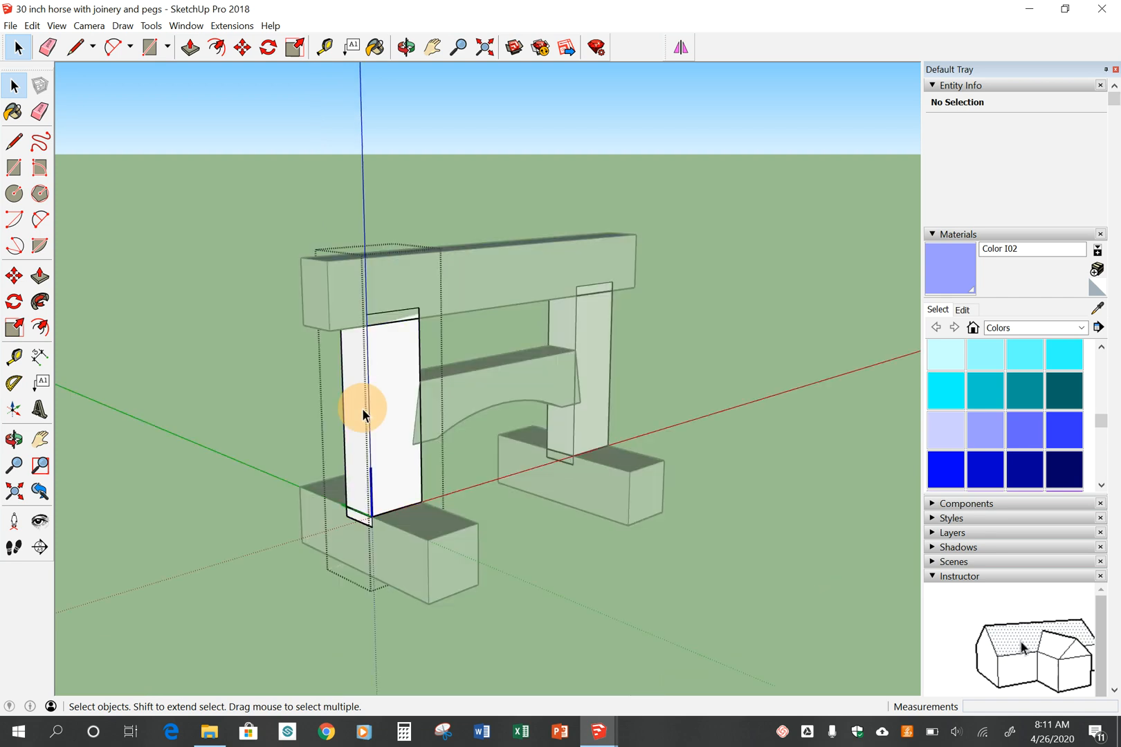
triple_click(362, 408)
left_click(354, 366)
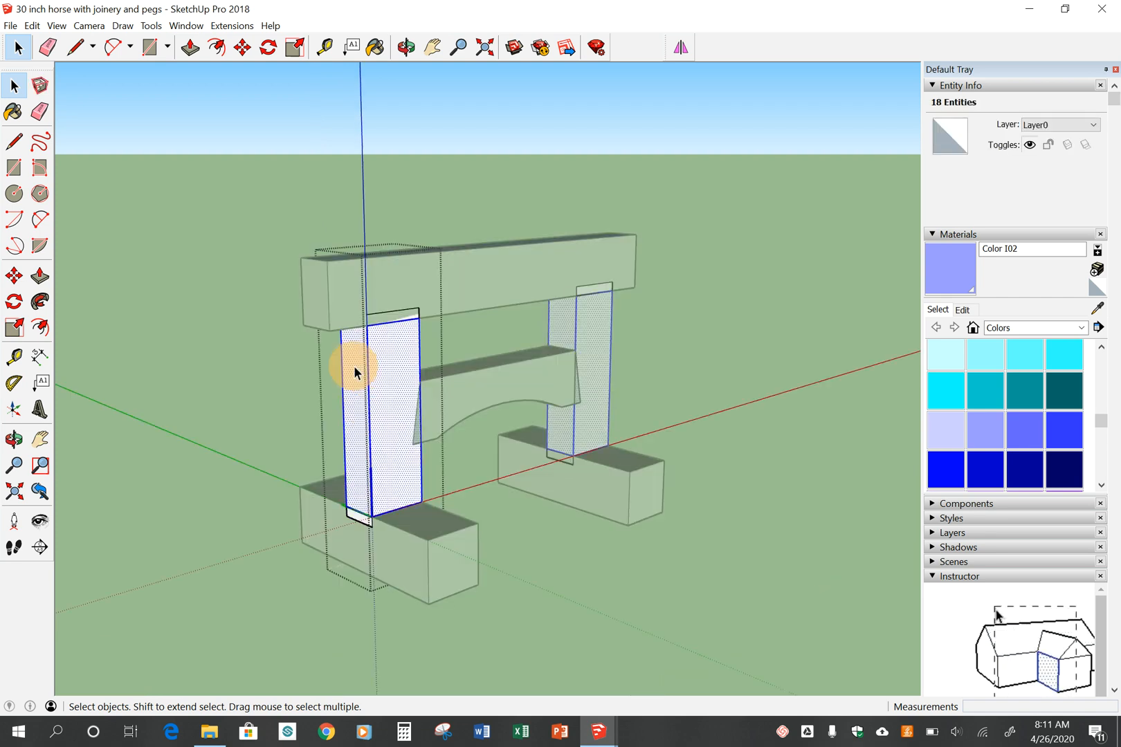
left_click(955, 277)
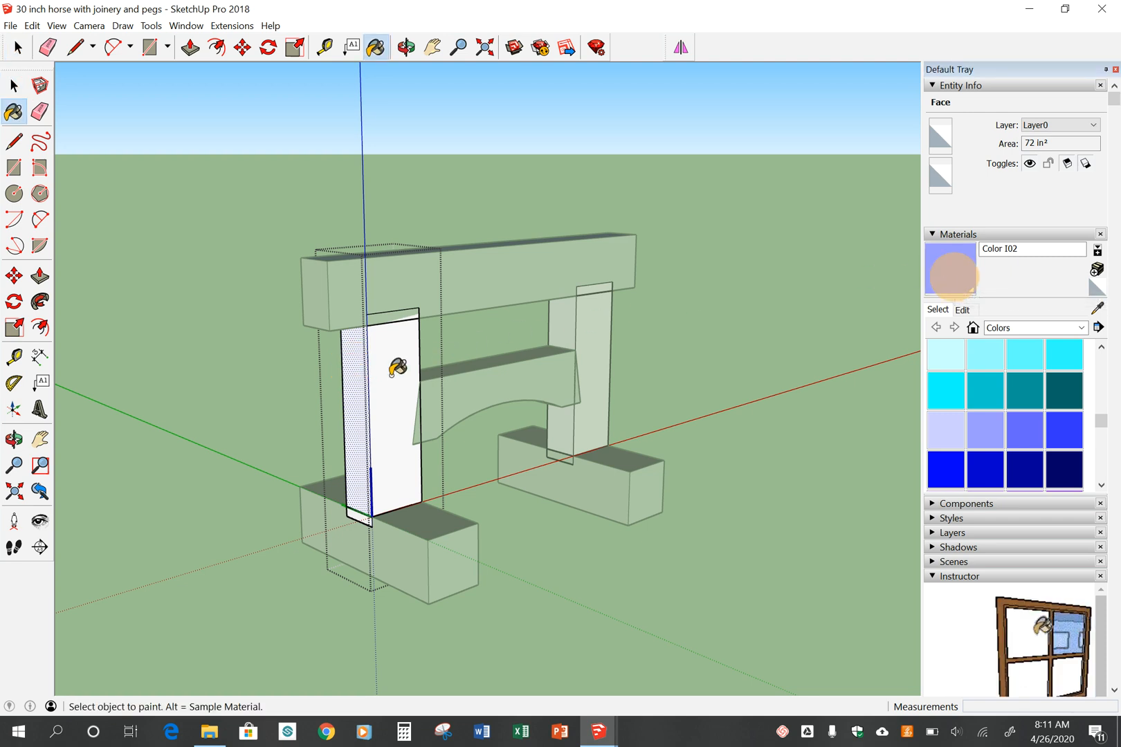
left_click(358, 389)
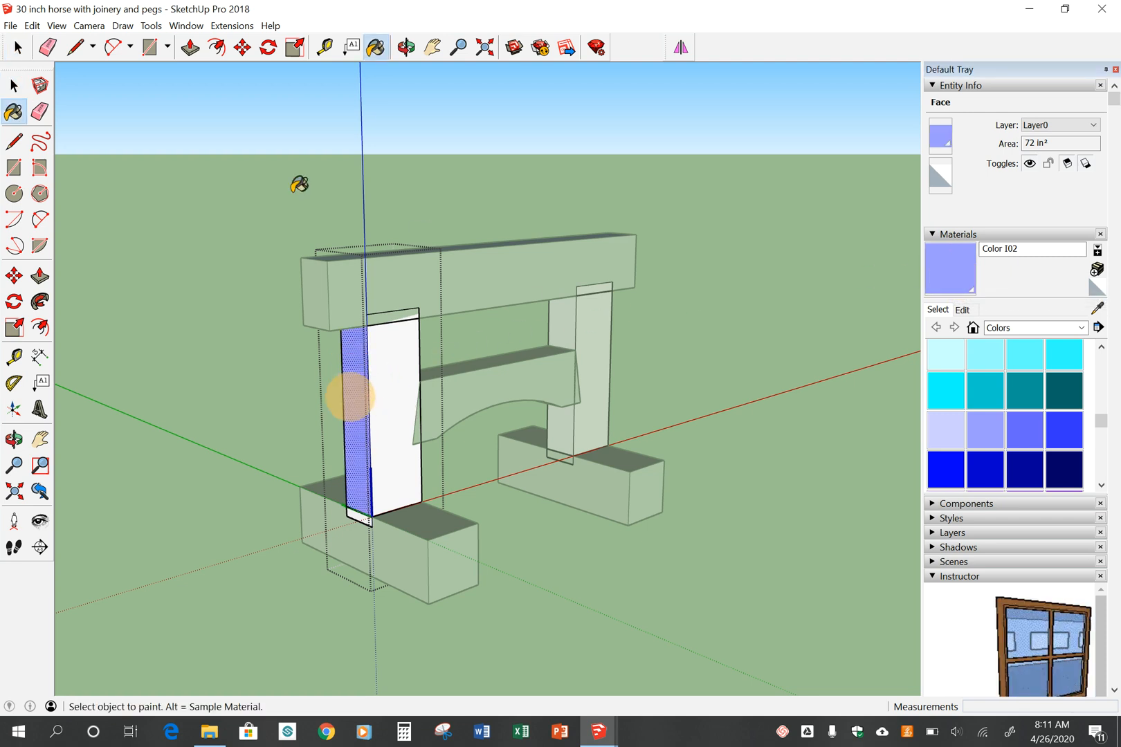
left_click(15, 84)
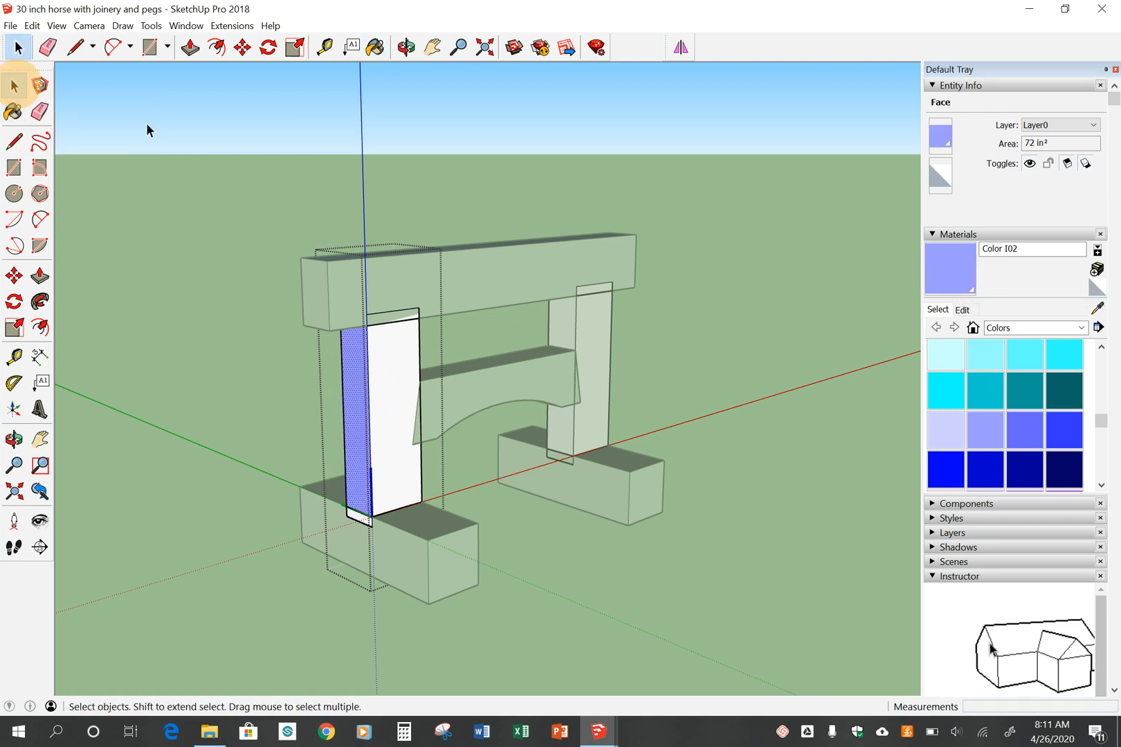
left_click(159, 175)
- Paint the underside of the near foot with Color I02 inside its component
middle_click_drag(159, 175, 373, 432)
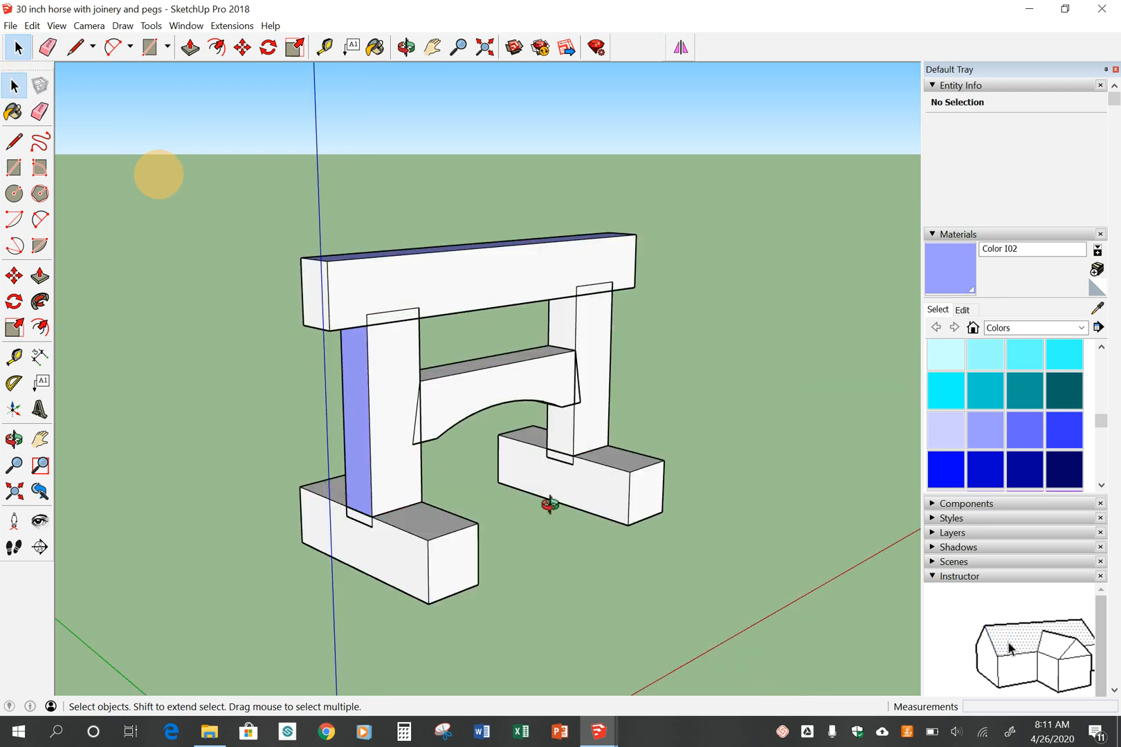
middle_click_drag(550, 504, 386, 454)
double_click(386, 453)
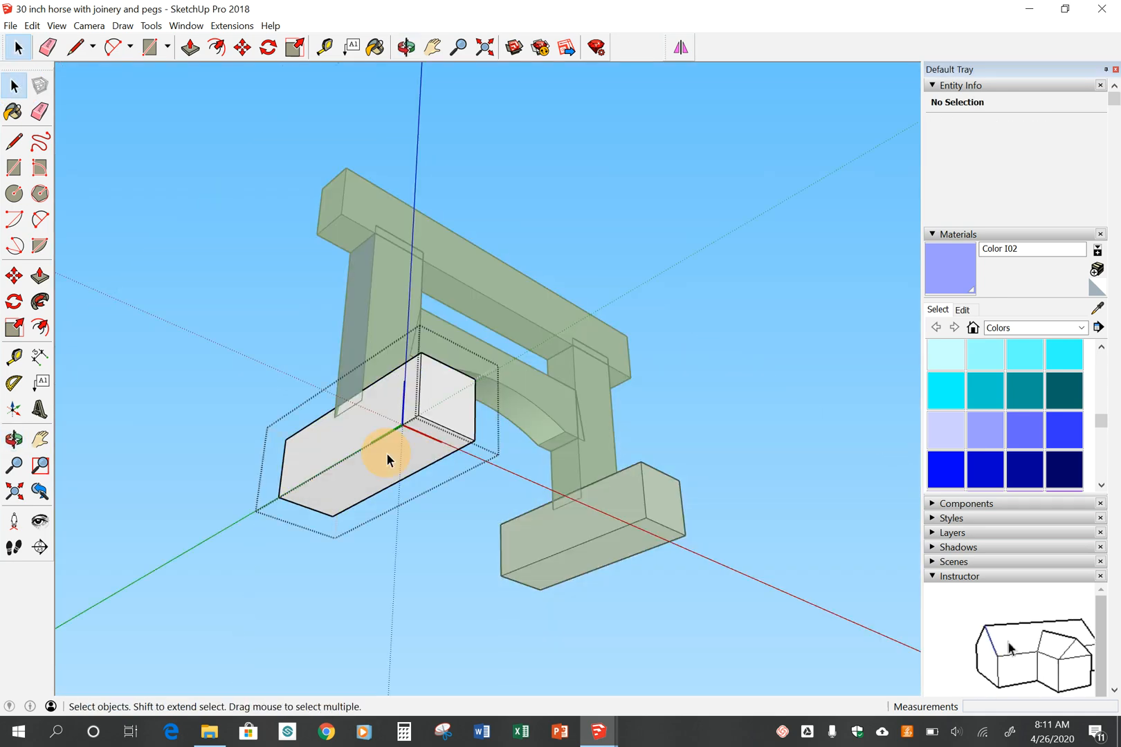
triple_click(387, 454)
left_click(386, 455)
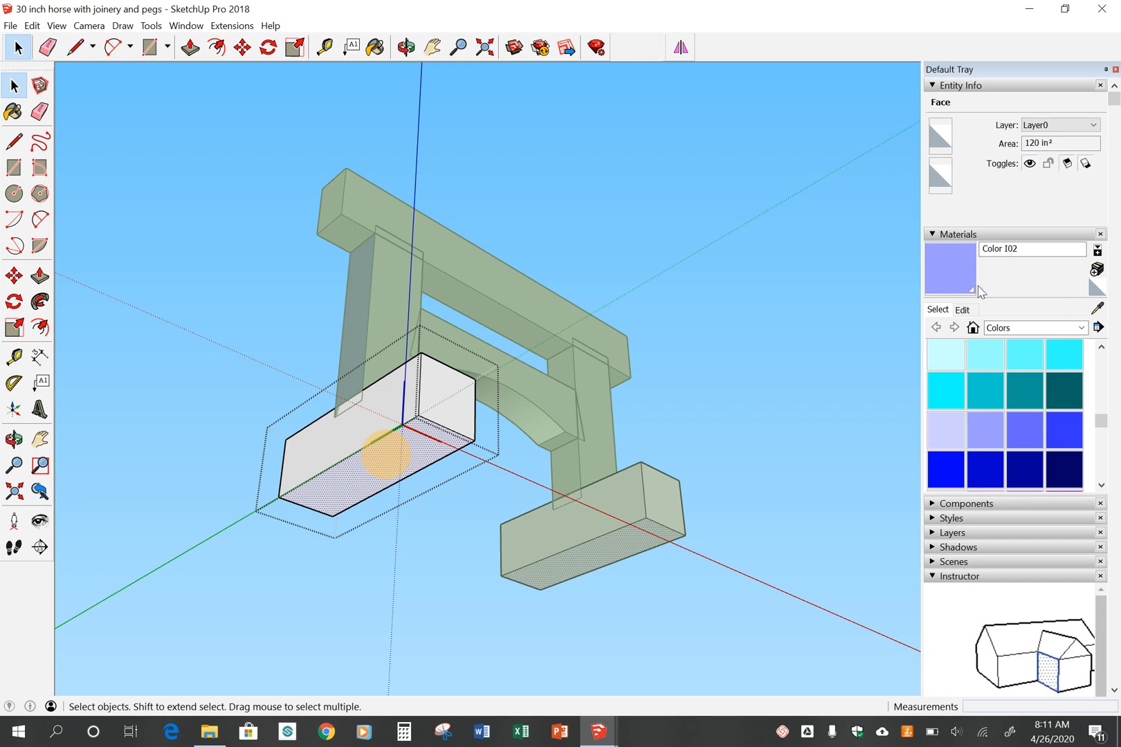
left_click(957, 270)
left_click(358, 467)
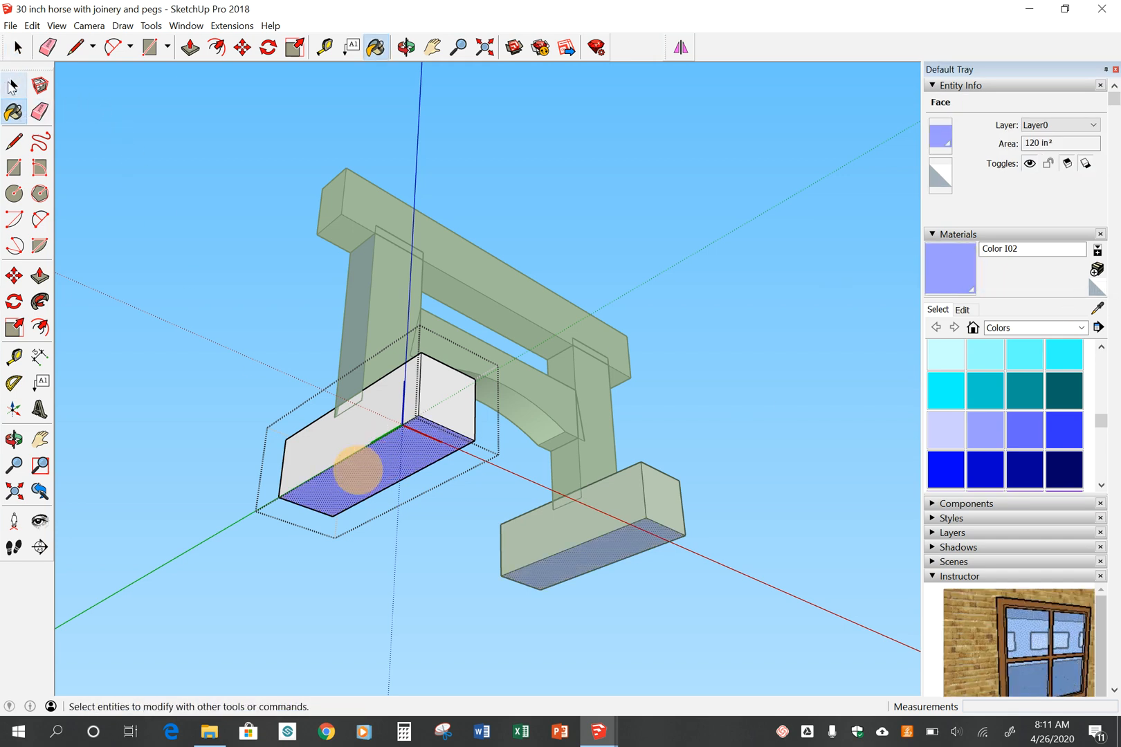
left_click(14, 85)
left_click(166, 183)
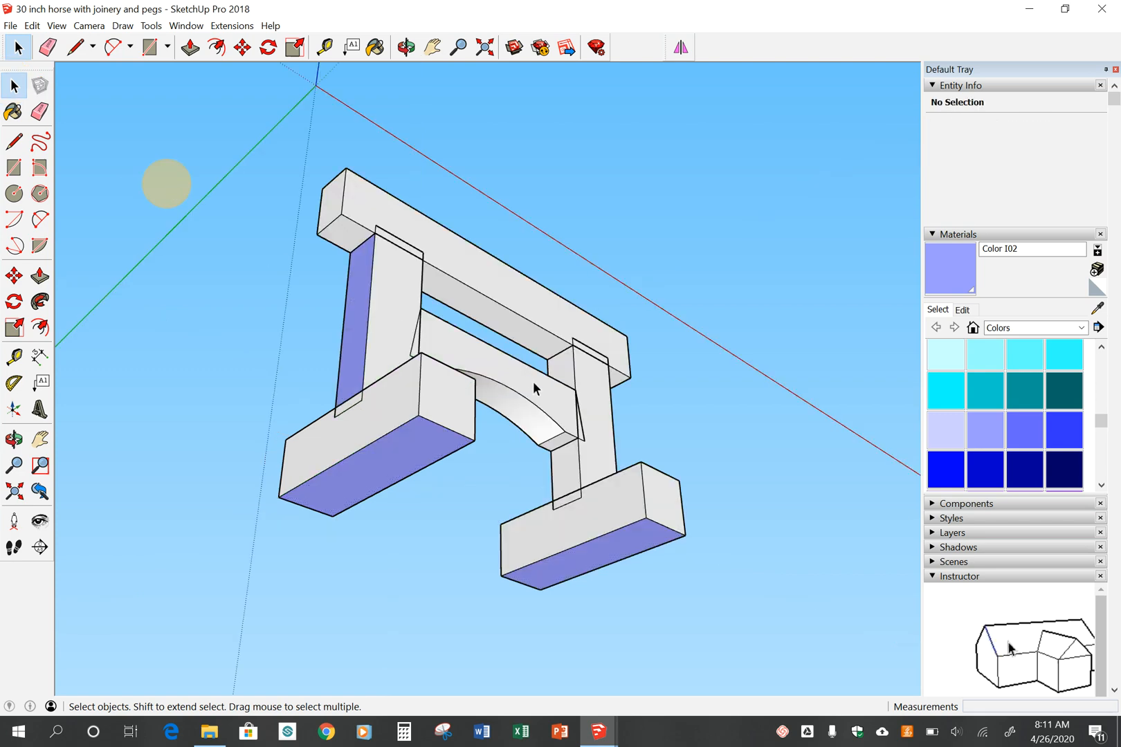
- Paint the brace's arched underside and the flat faces at both ends of the arch with Color I02
middle_click_drag(531, 413, 395, 454)
left_click(467, 395)
triple_click(467, 395)
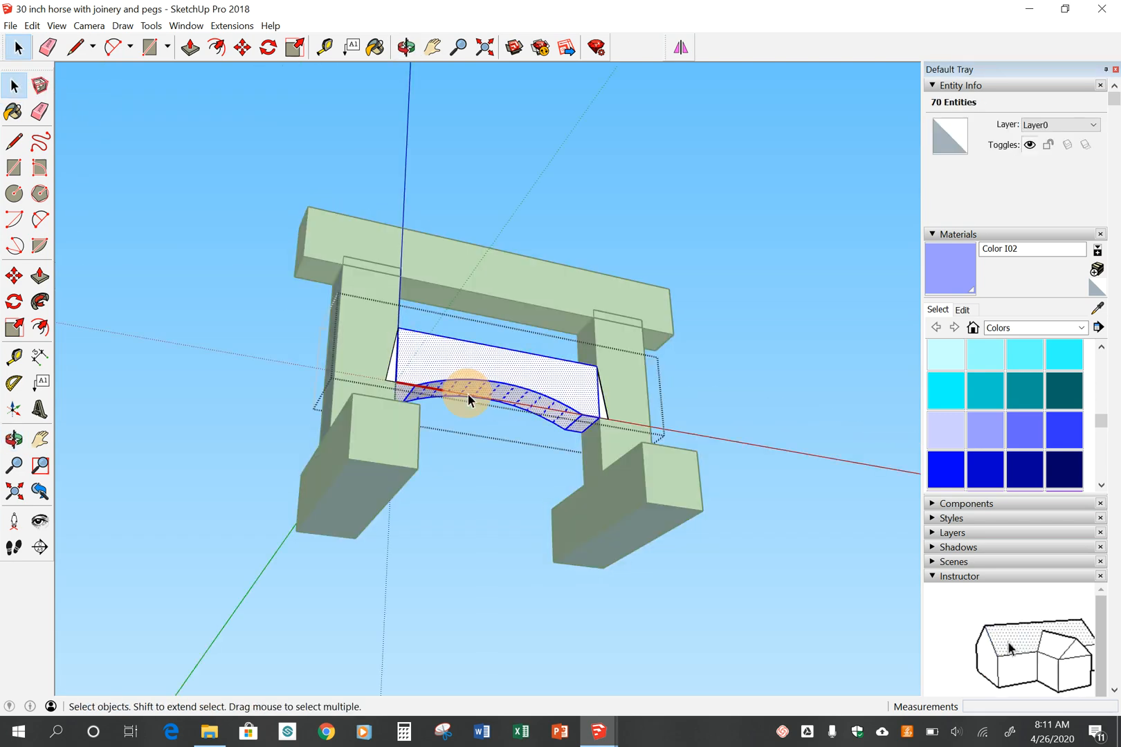
left_click(467, 393)
left_click(941, 255)
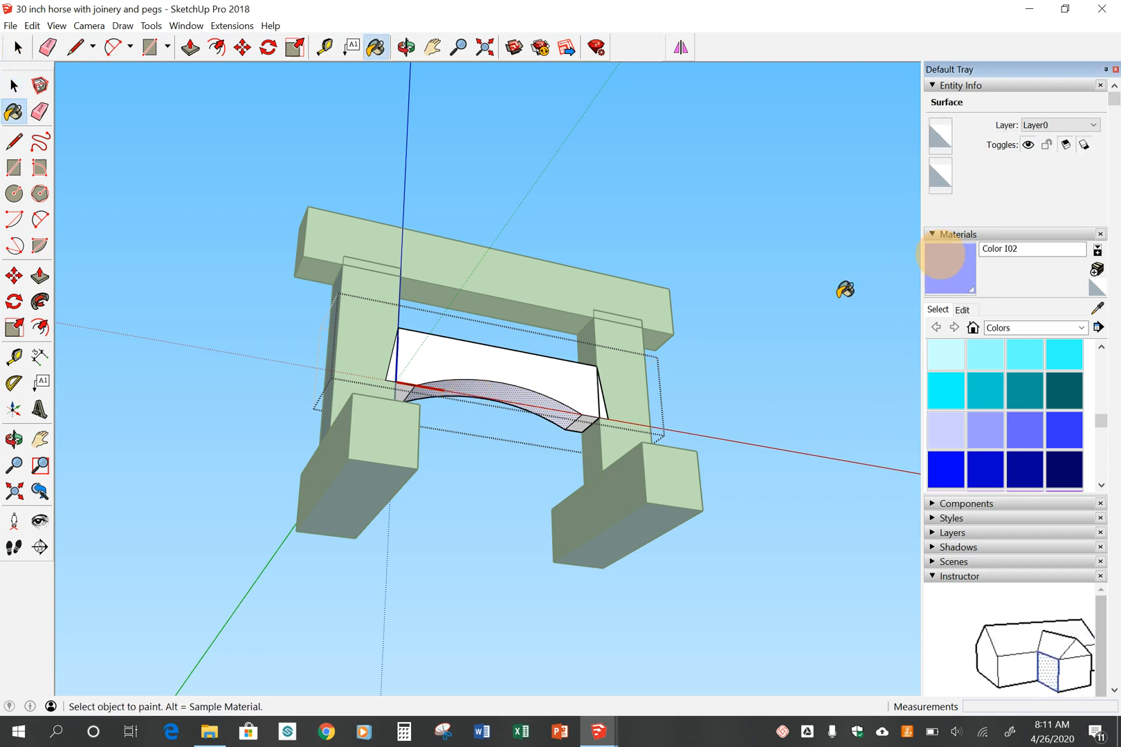
left_click(513, 396)
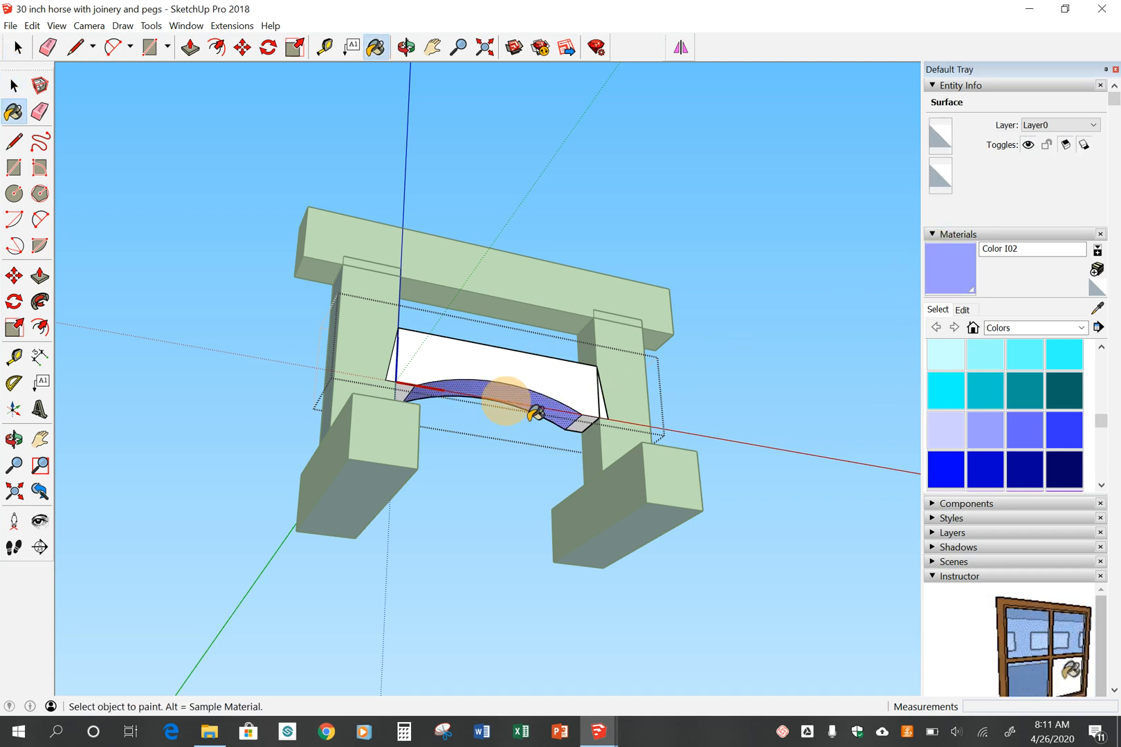
left_click(588, 420)
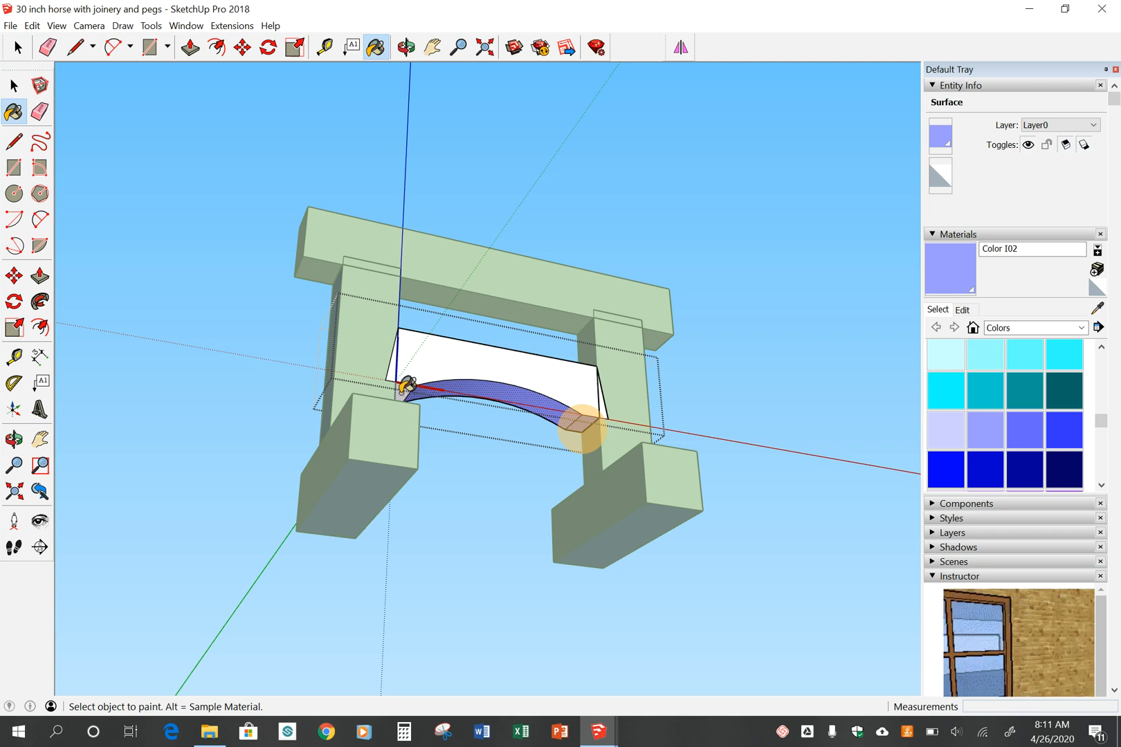
left_click(400, 390)
left_click(13, 85)
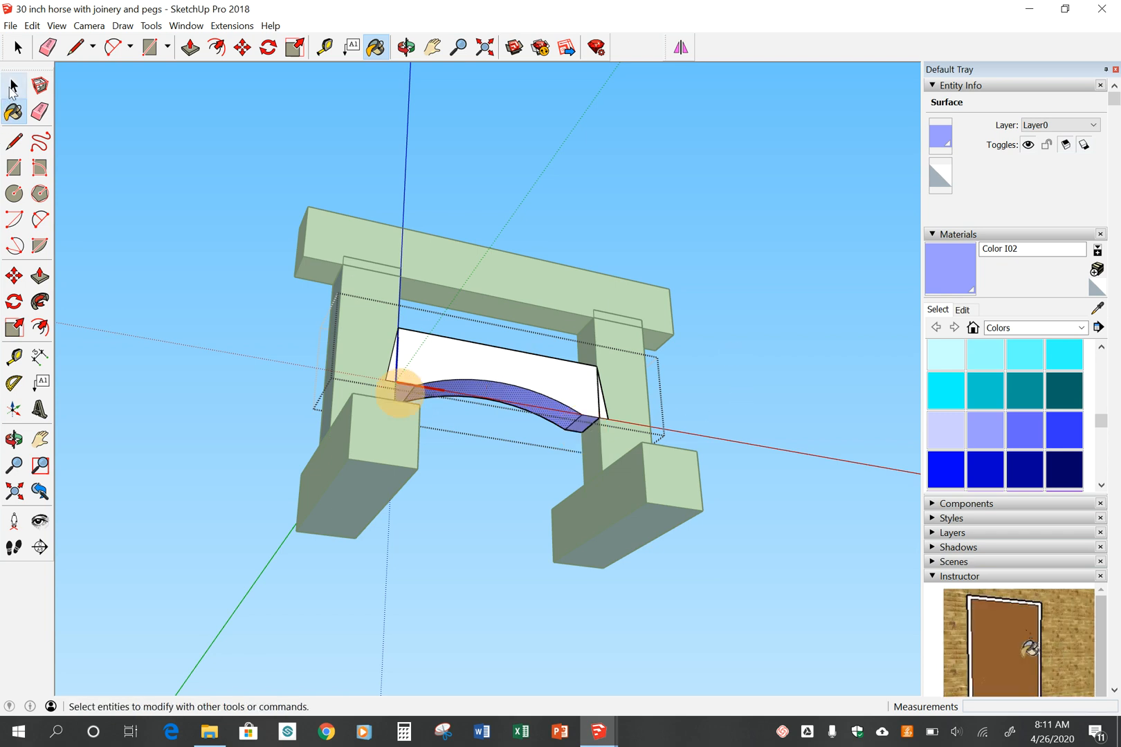
- Close the Default Tray and generate TF shop drawings for the top beam component
left_click(148, 125)
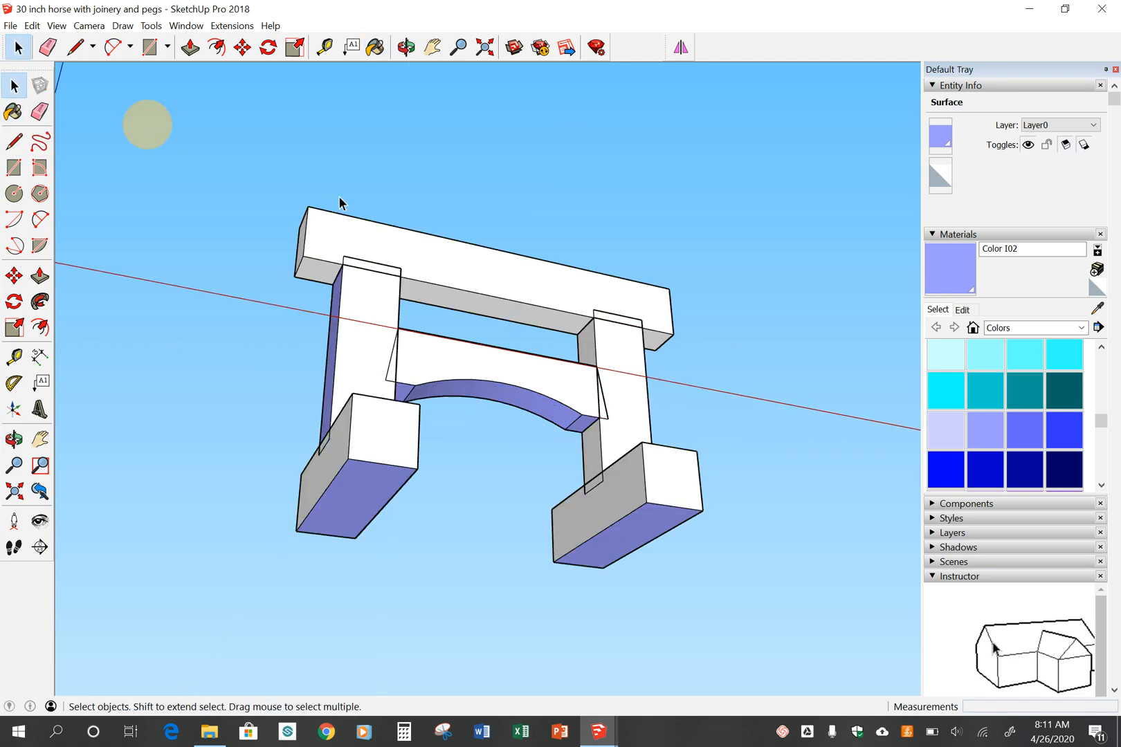
left_click(1115, 70)
key("o")
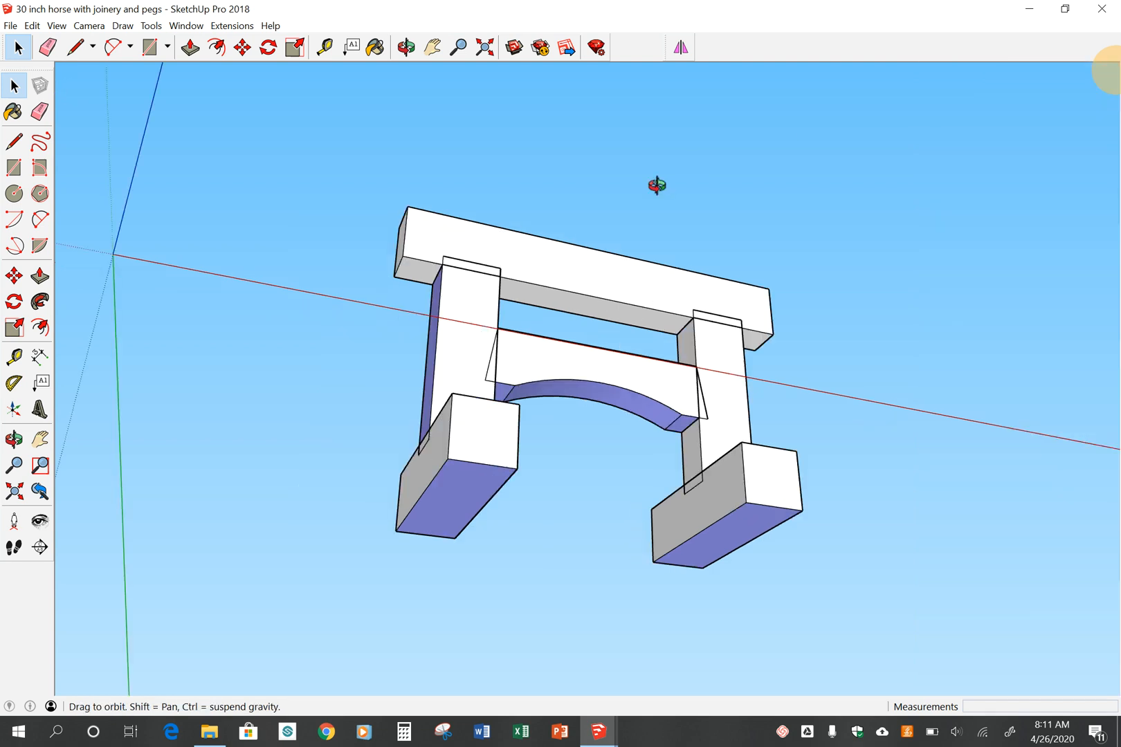
left_click_drag(657, 184, 359, 440)
key("space")
middle_click_drag(359, 441, 894, 519)
left_click(572, 254)
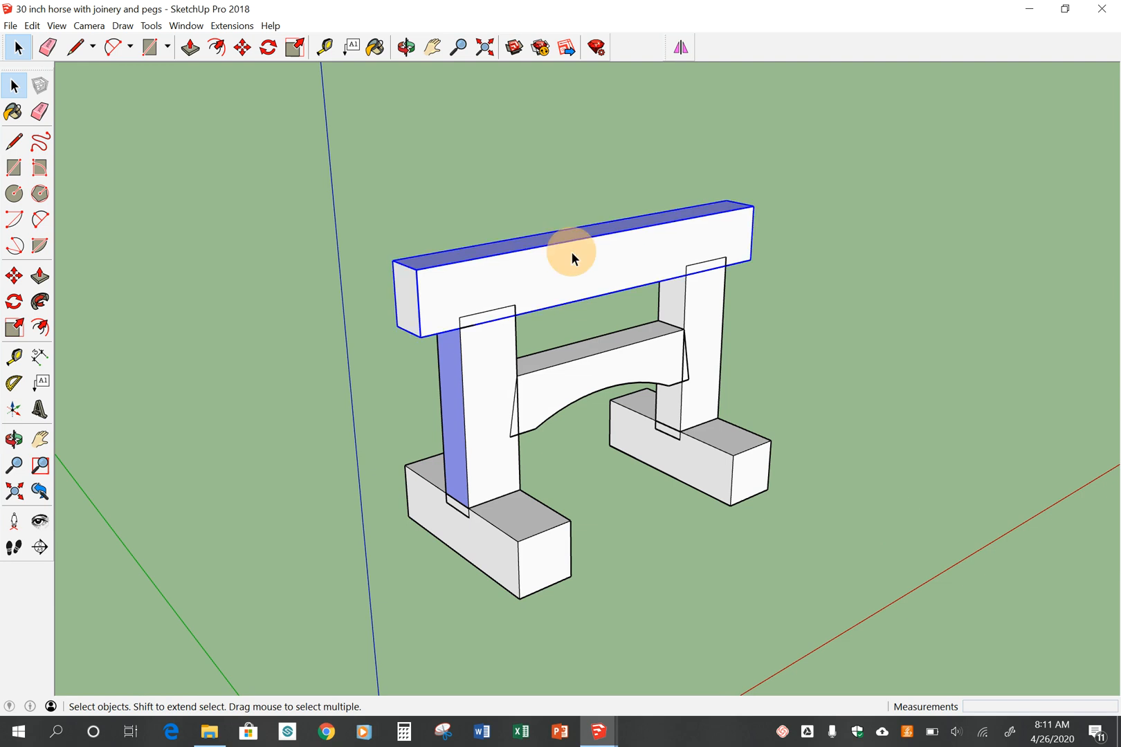
right_click(536, 274)
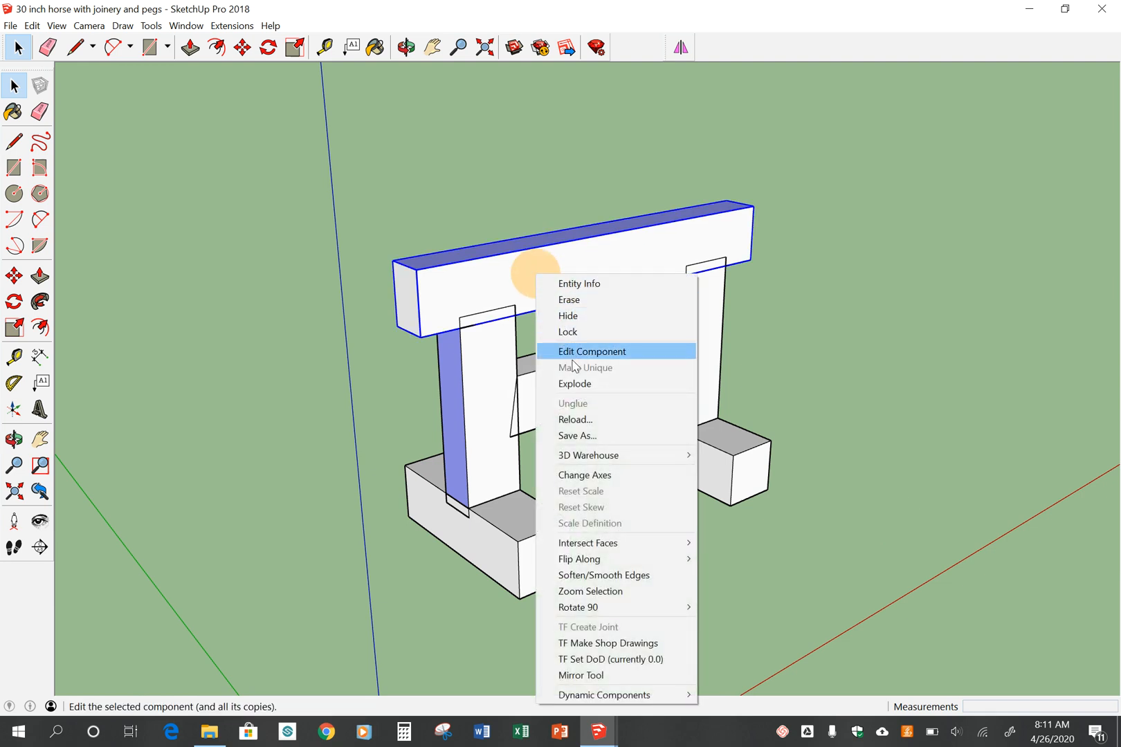
left_click(617, 647)
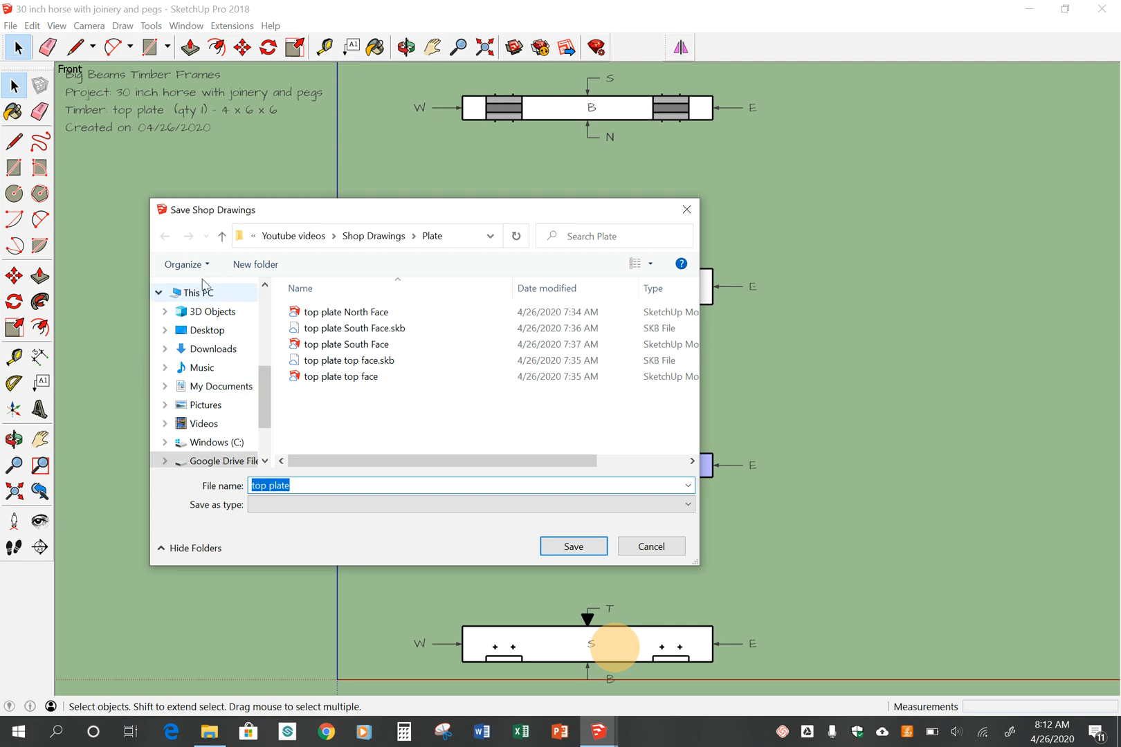
- Save the shop drawings as "top plate" in the Plate folder inside Shop Drawings
left_click(222, 237)
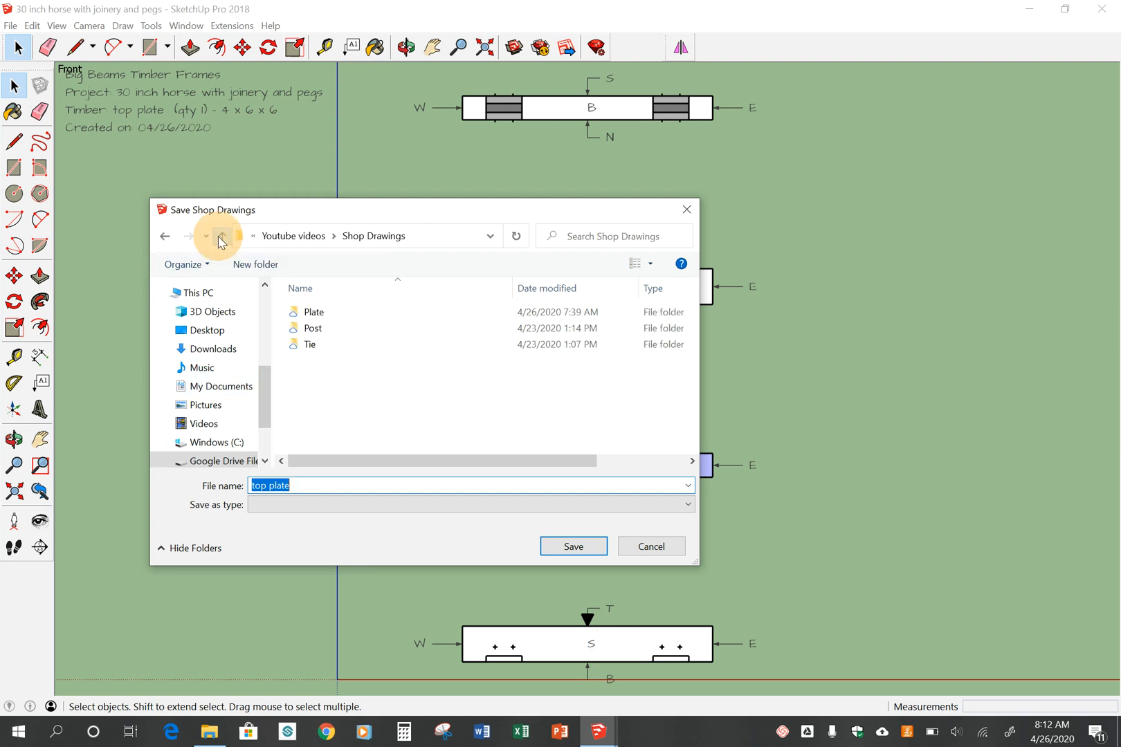
left_click(222, 238)
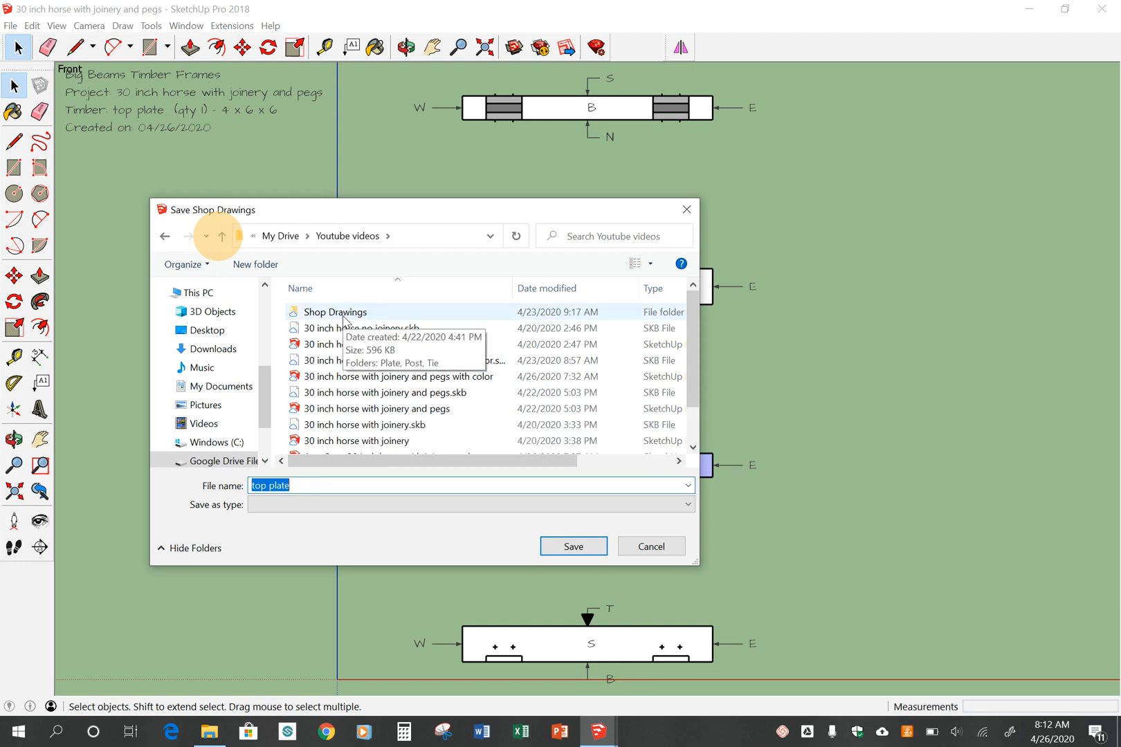
double_click(344, 313)
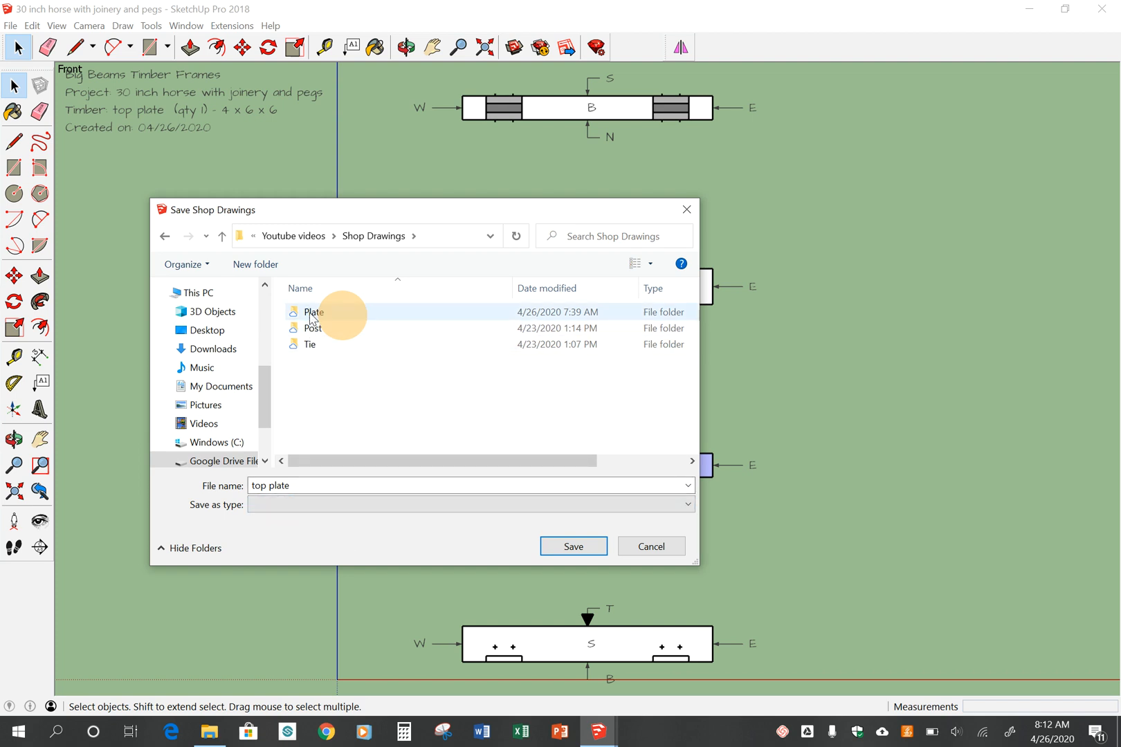
double_click(312, 315)
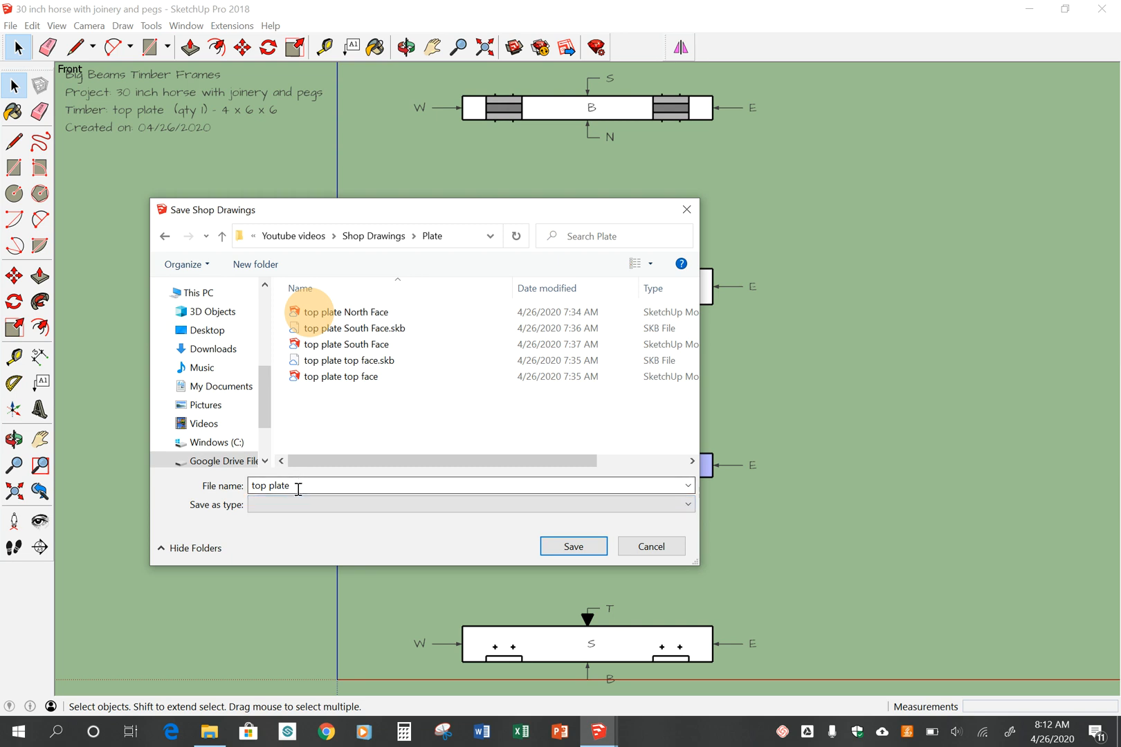
left_click(302, 485)
left_click(302, 485)
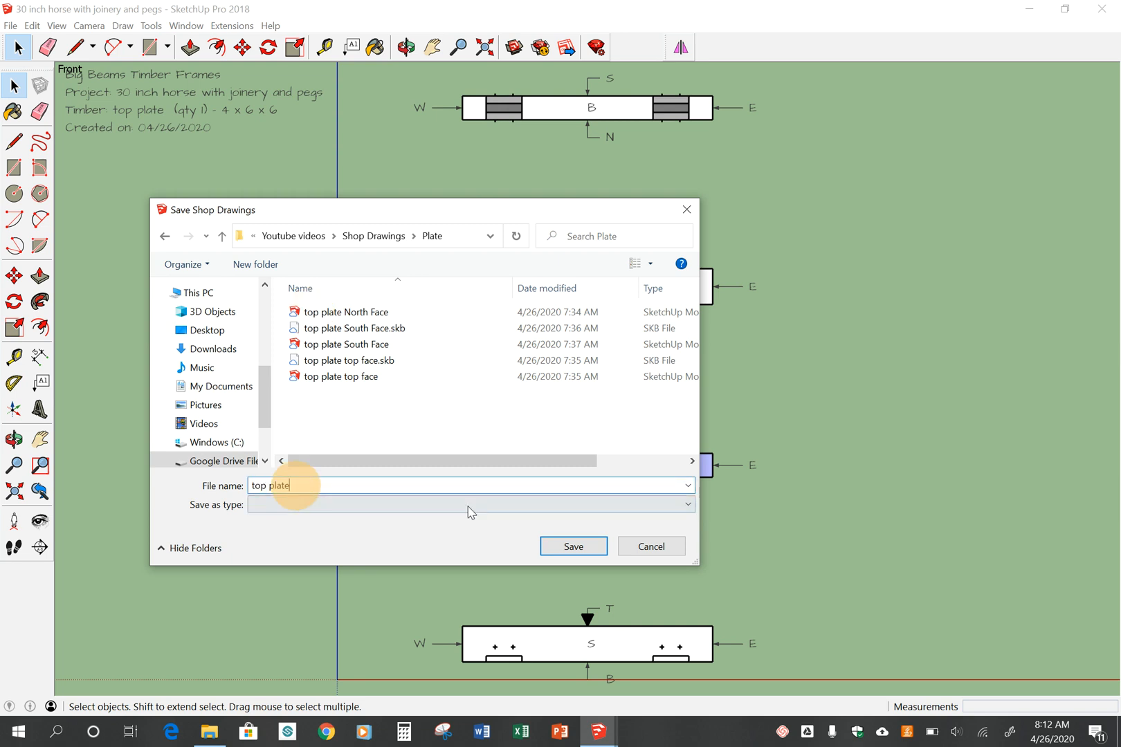
left_click(595, 546)
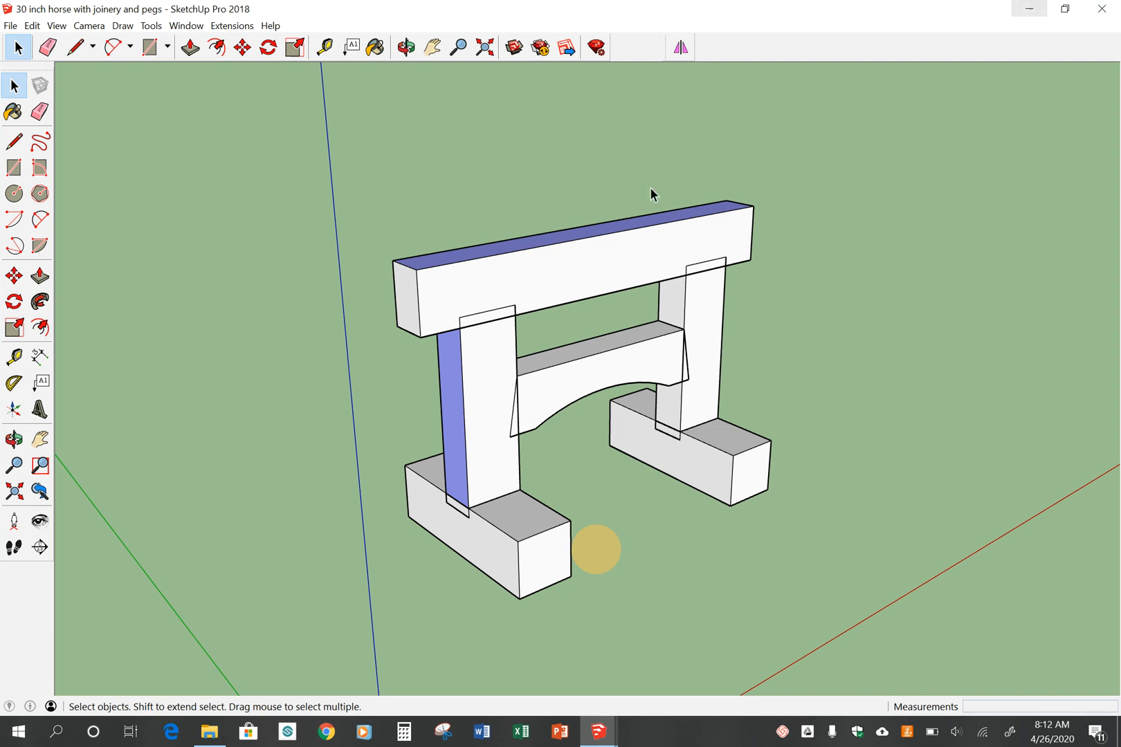
- Switch to File Explorer and open the "top plate" model from the Plate folder inside Shop Drawings, dismissing the startup dialogs
left_click(210, 733)
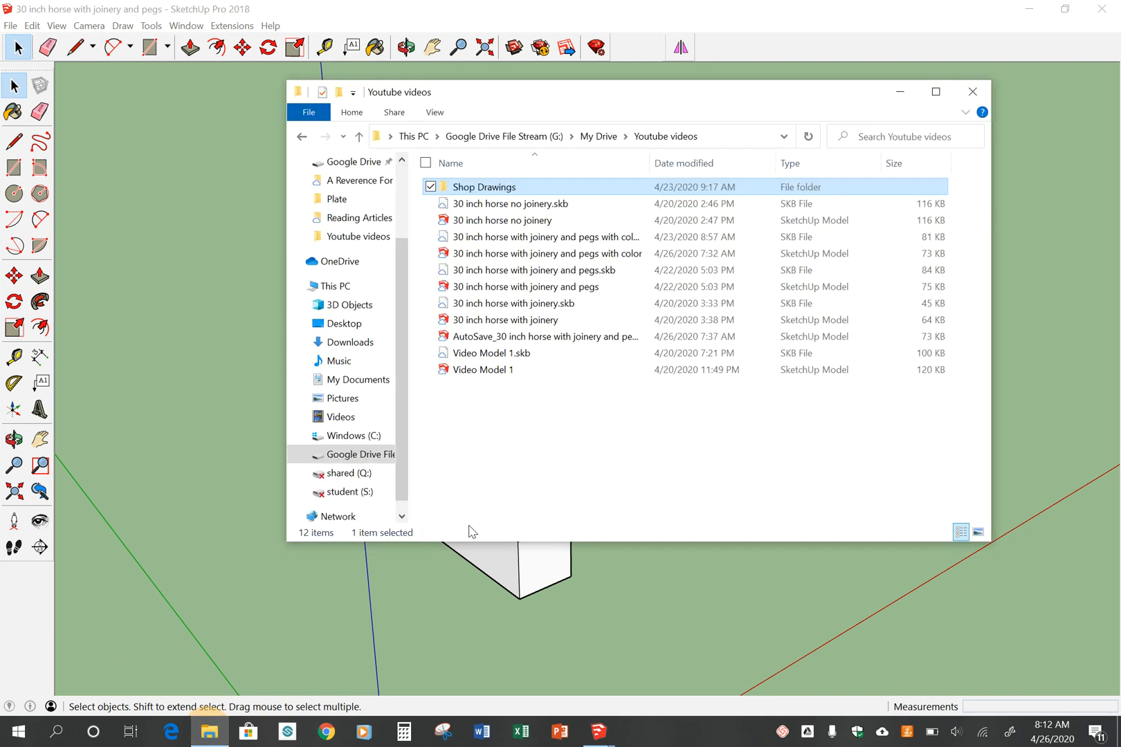
double_click(501, 193)
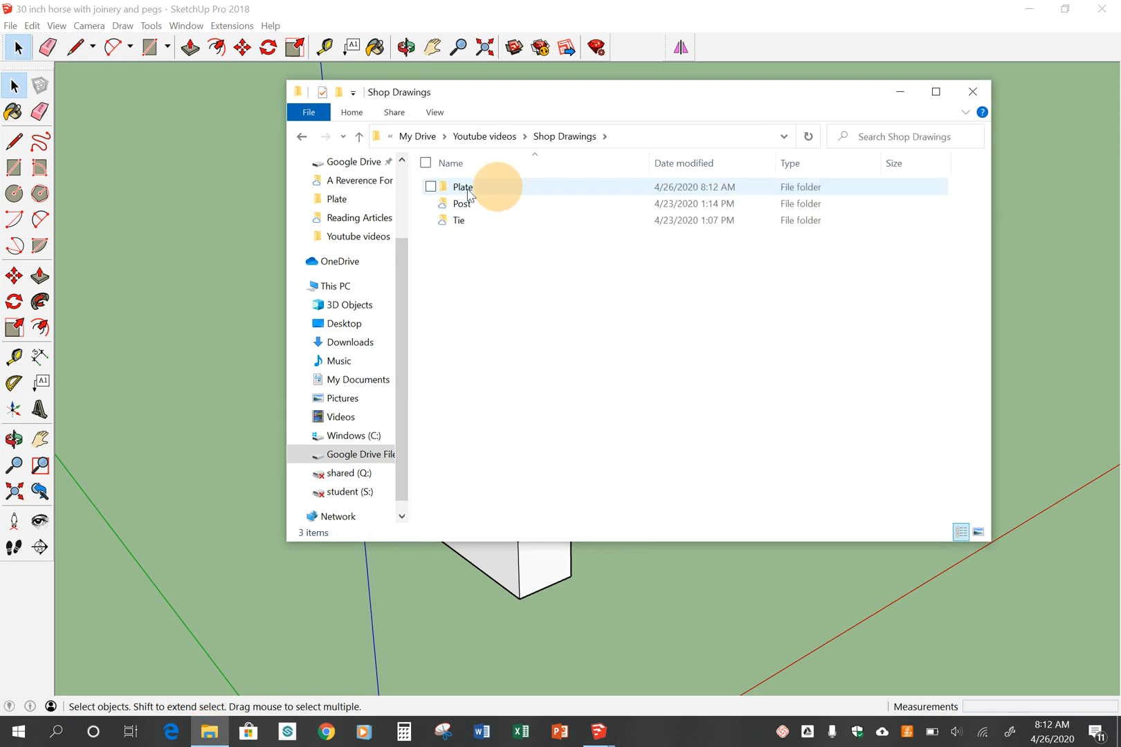
left_click(469, 194)
double_click(468, 193)
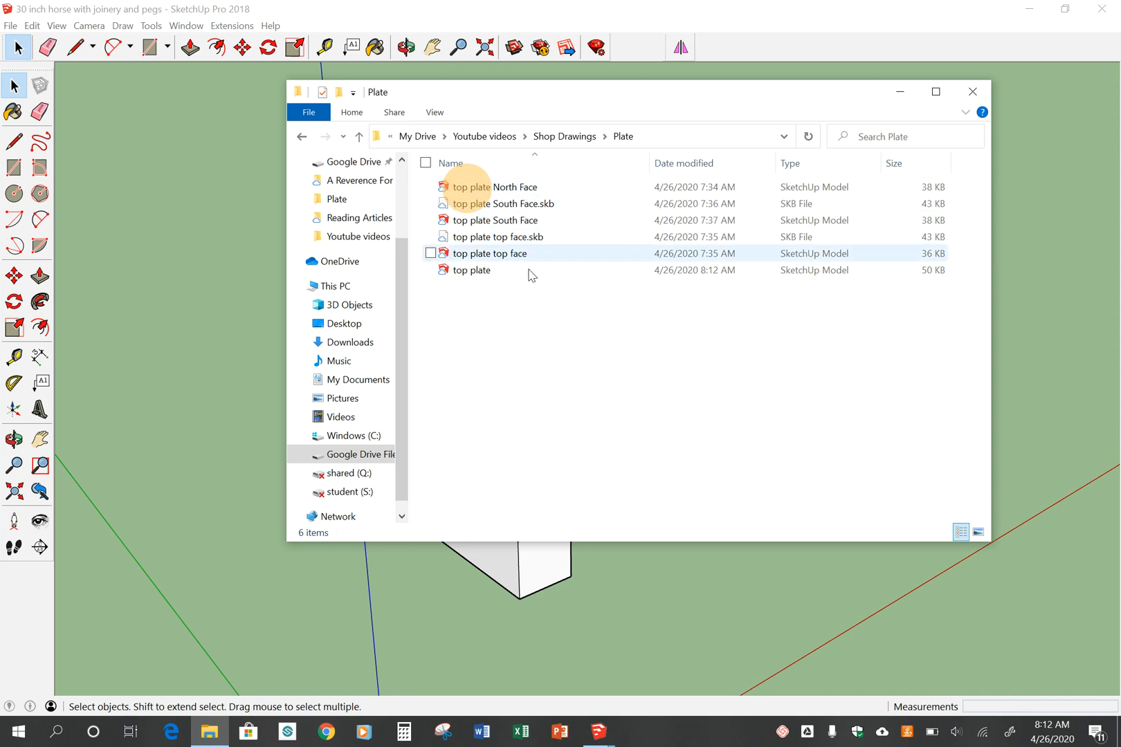
left_click(475, 275)
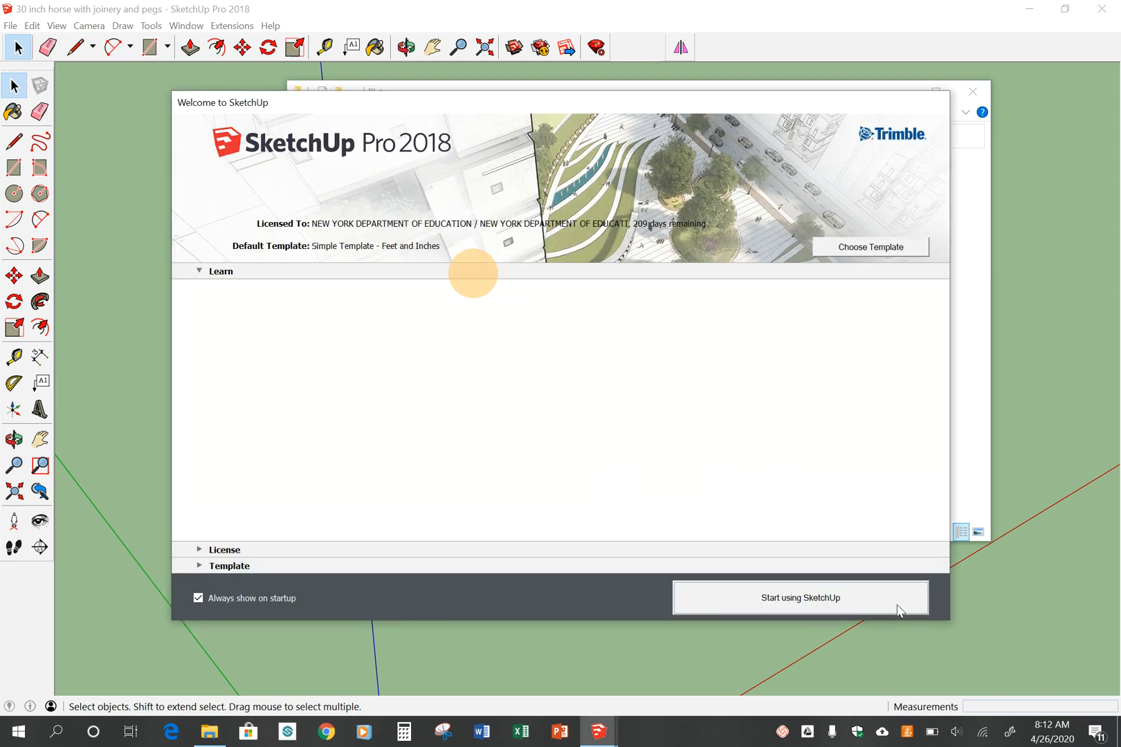
left_click(893, 602)
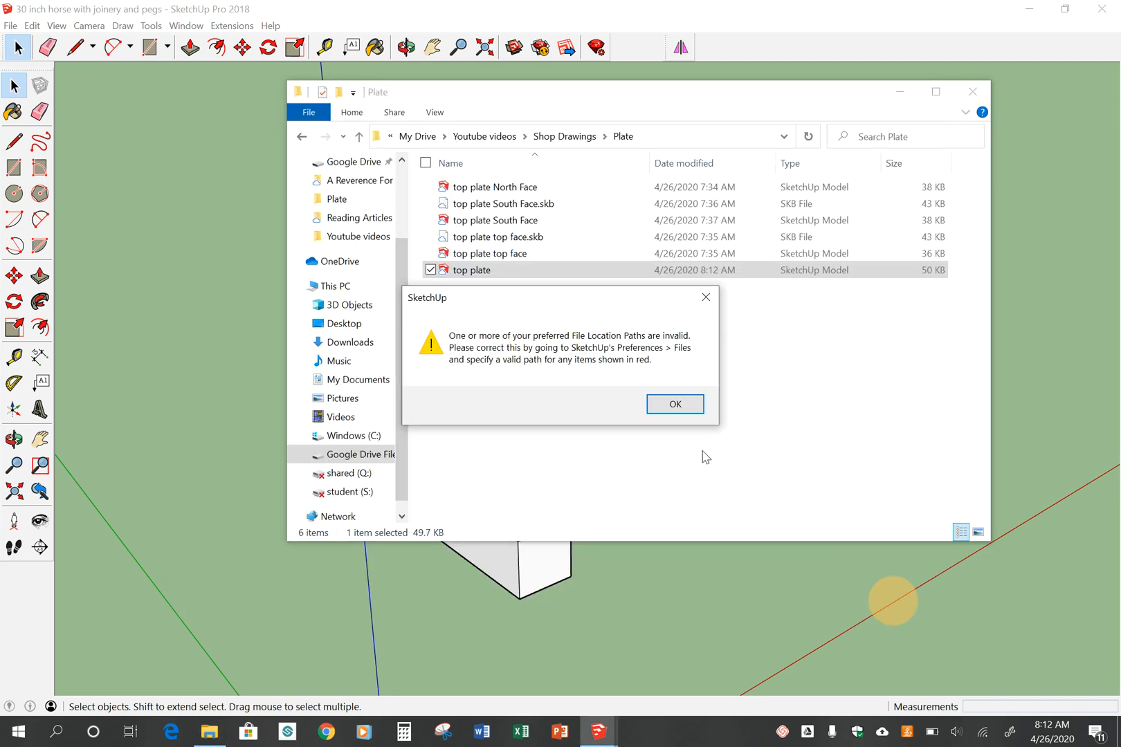
left_click(678, 406)
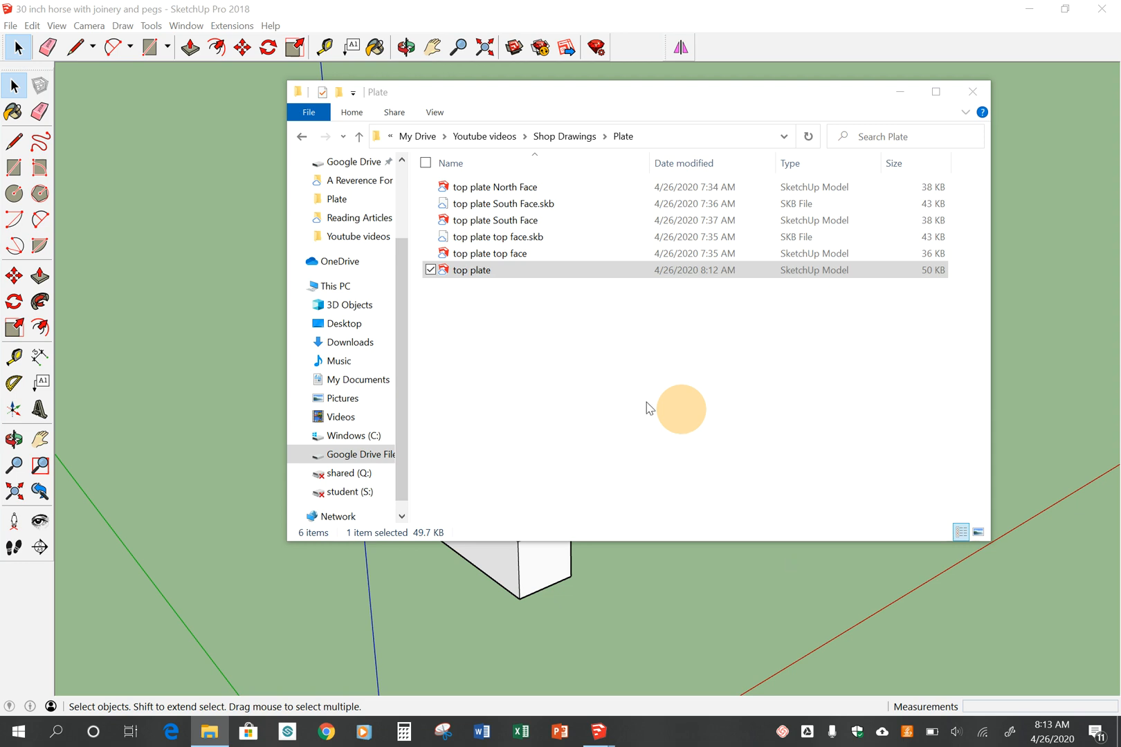
left_click(478, 269)
double_click(476, 274)
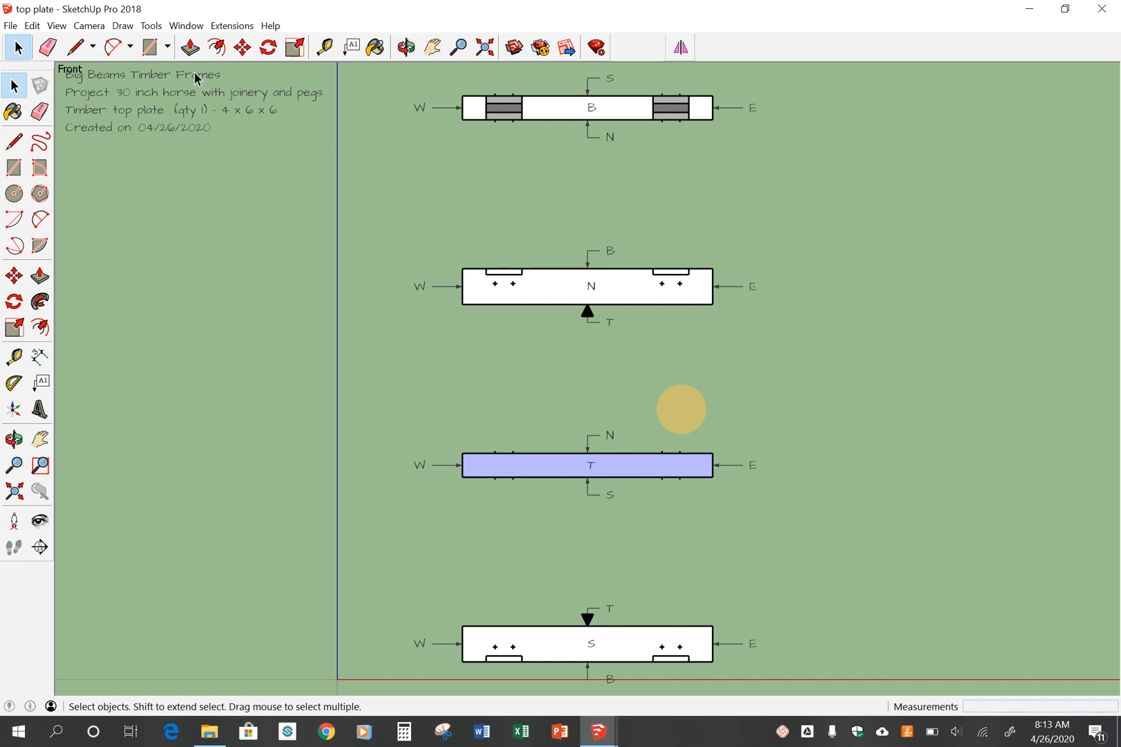
- Edit the title text block so the project line reads "Project: 30 inch horse"
left_click(168, 104)
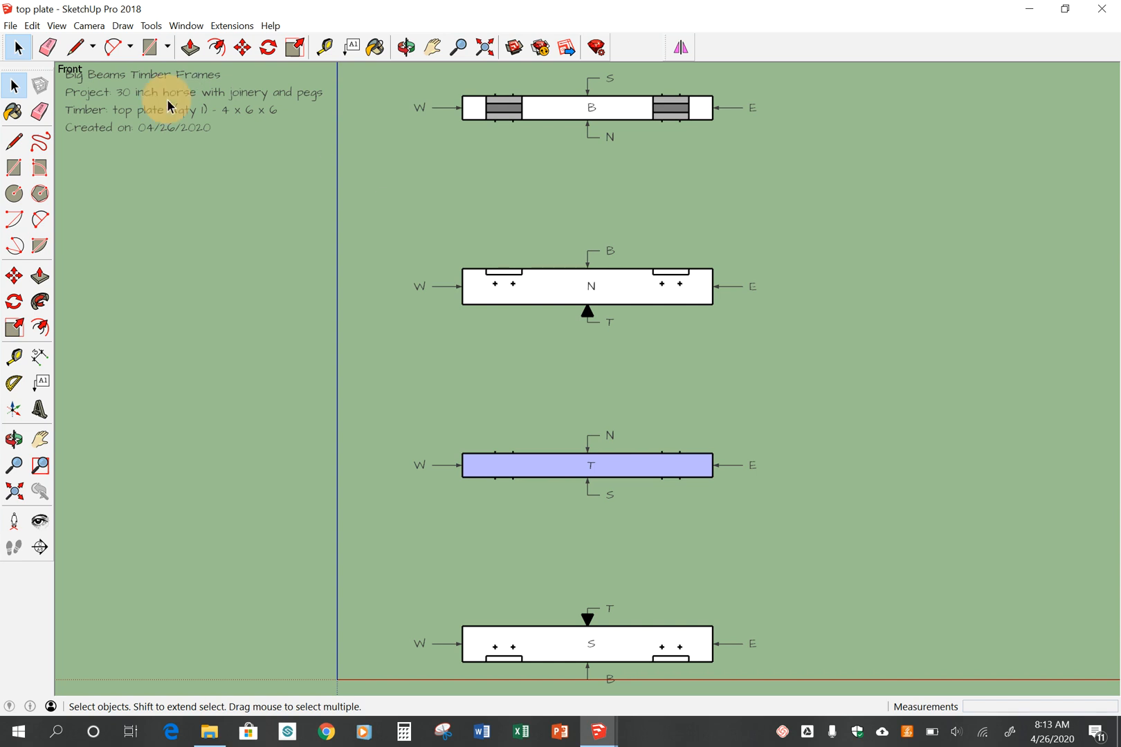
right_click(235, 113)
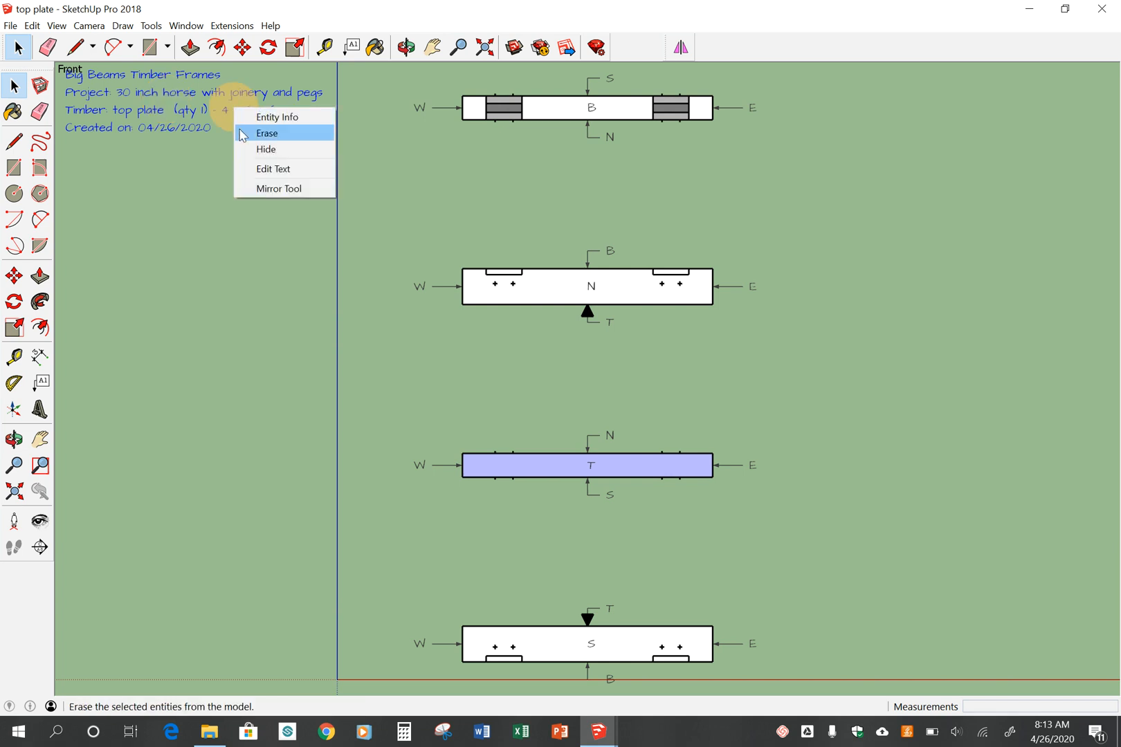
left_click(274, 168)
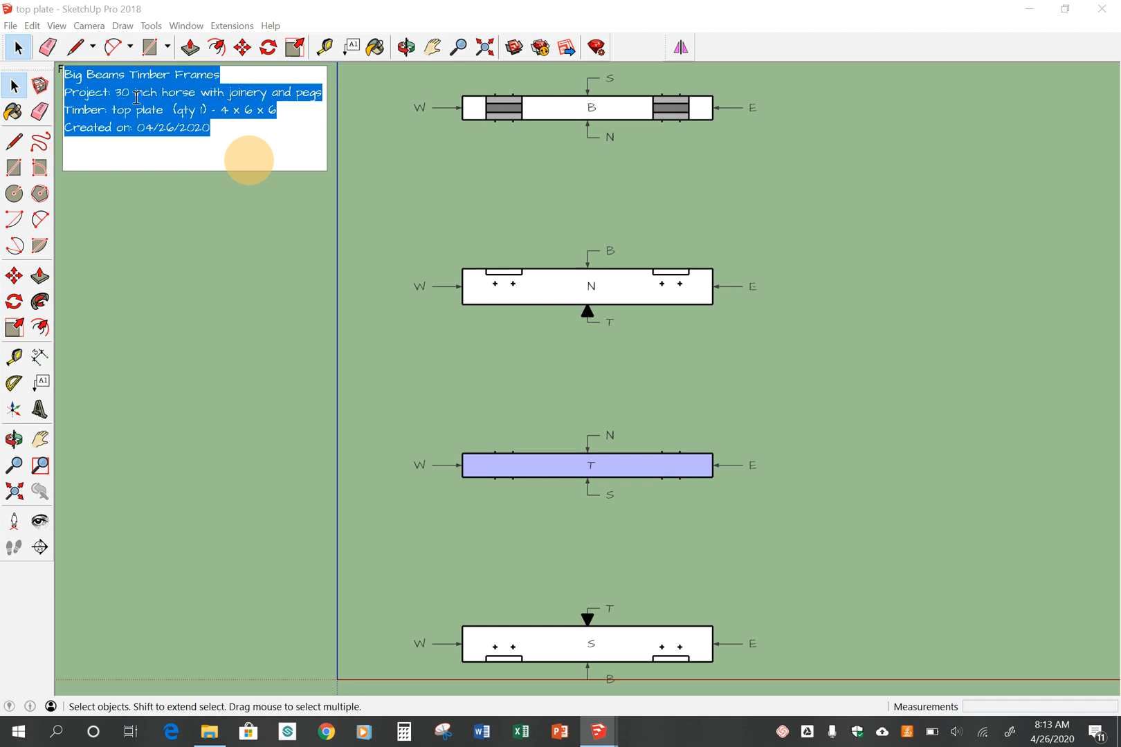
left_click(323, 92)
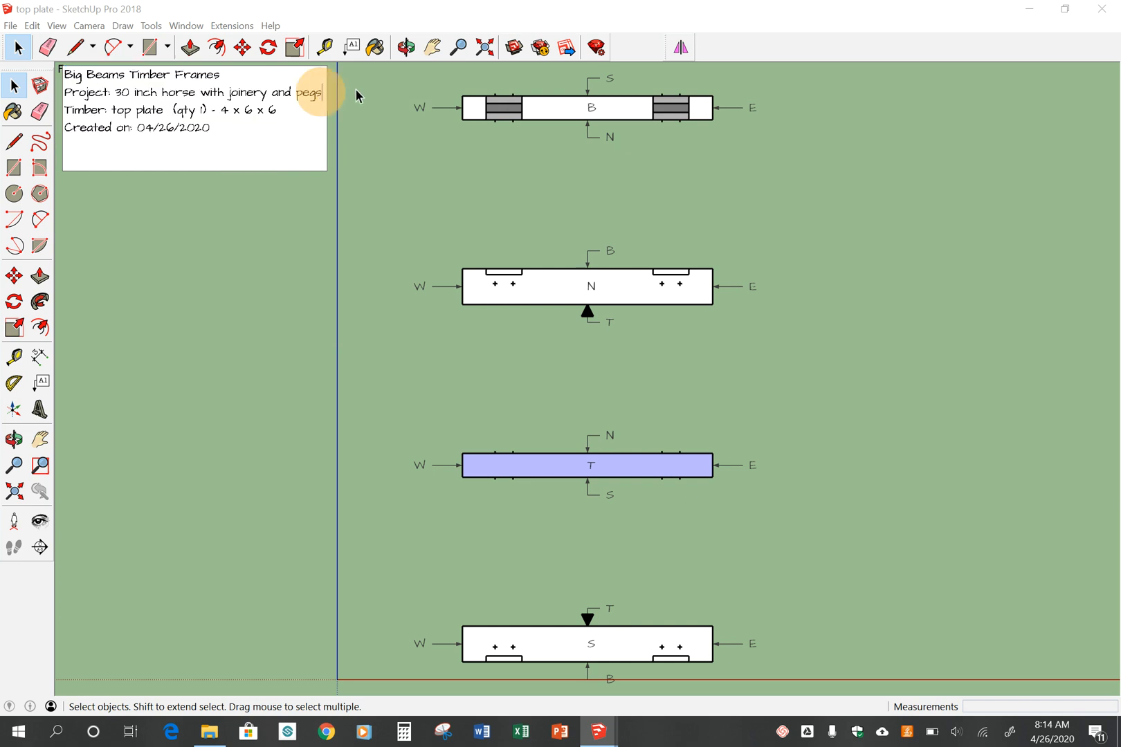
key("BackSpace")
key("BackSpace")
key("BackSpace")
key("BackSpace")
key("BackSpace")
key("BackSpace")
key("BackSpace")
key("BackSpace")
key("BackSpace")
key("BackSpace")
key("BackSpace")
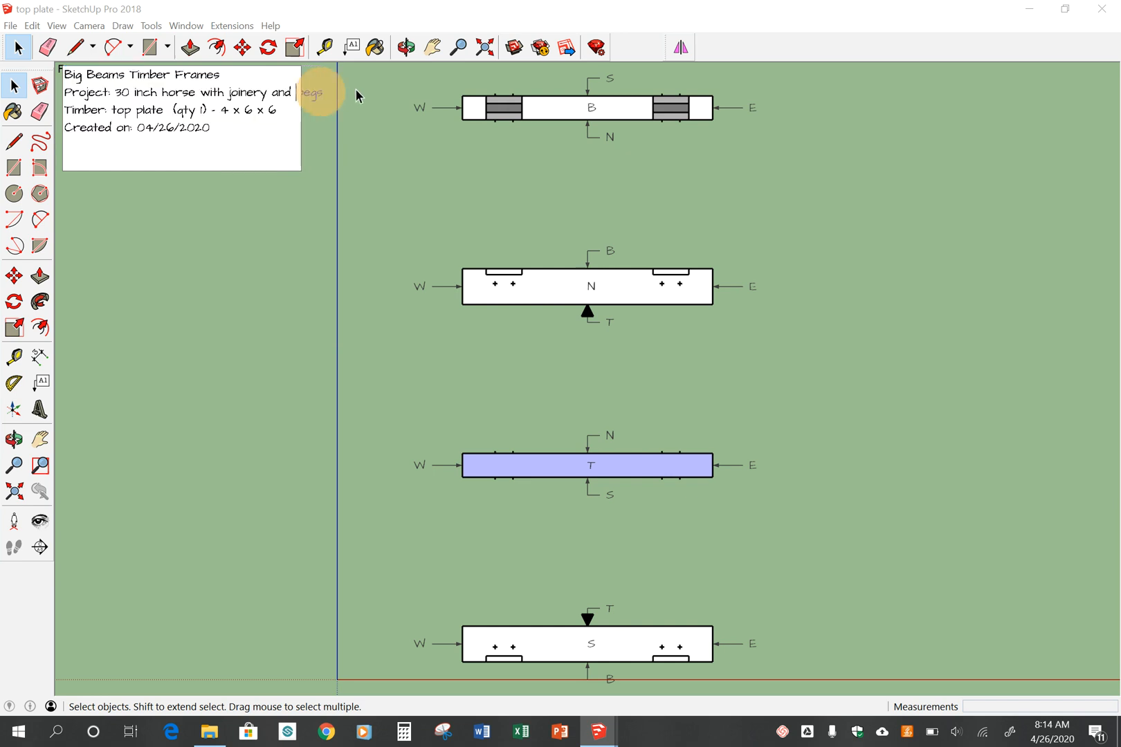
key("BackSpace")
key("BackSpace")
key("BackSpace")
key("BackSpace")
key("BackSpace")
key("BackSpace")
key("BackSpace")
key("BackSpace")
key("BackSpace")
key("BackSpace")
key("BackSpace")
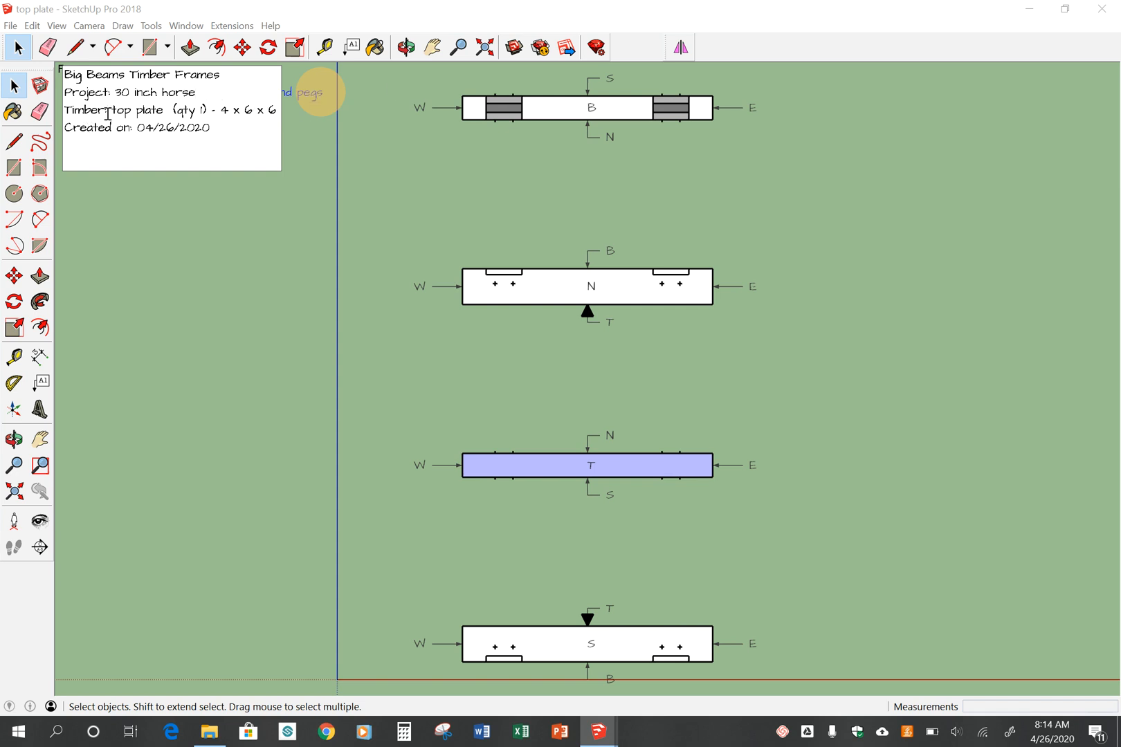
- Shorten the title block's timber line to "Timber: top plate" and save the drawing
left_click(278, 111)
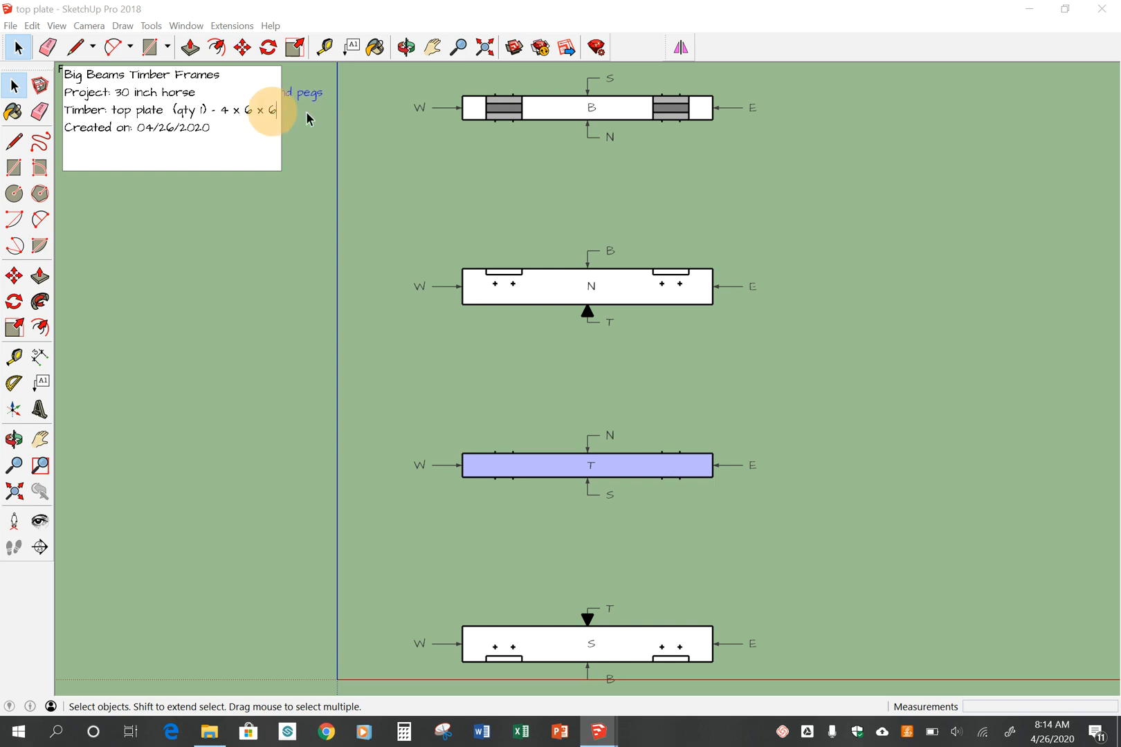
key("BackSpace")
key("BackSpace")
key("BackSpace")
key("BackSpace")
key("BackSpace")
key("BackSpace")
key("BackSpace")
key("BackSpace")
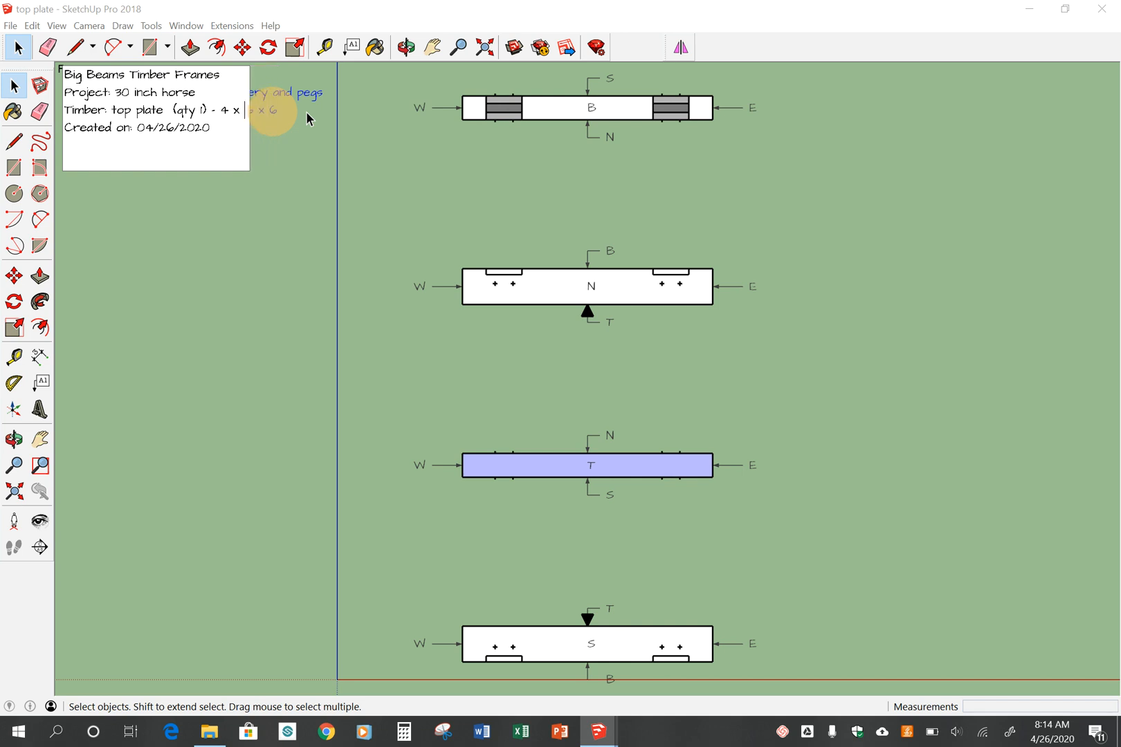
key("BackSpace")
key("BackSpace")
key("BackSpace")
key("BackSpace")
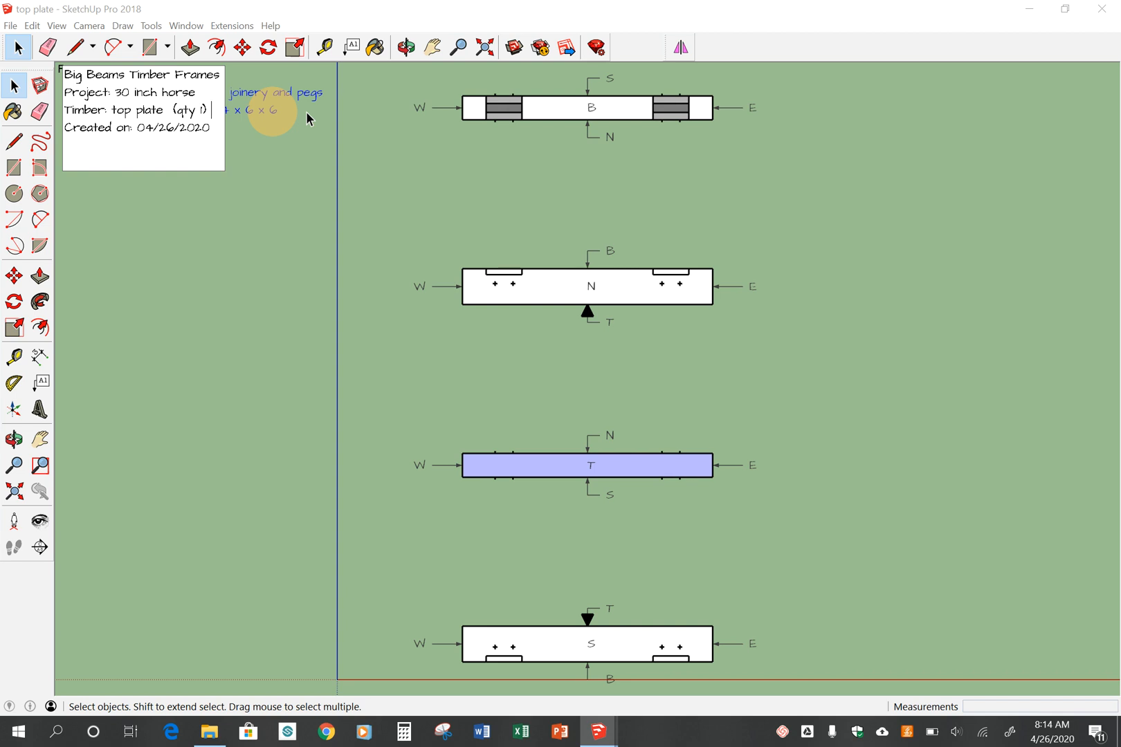
key("BackSpace")
key("BackSpace")
key("BackSpace")
key("BackSpace")
key("BackSpace")
key("BackSpace")
key("BackSpace")
key("BackSpace")
left_click(157, 382)
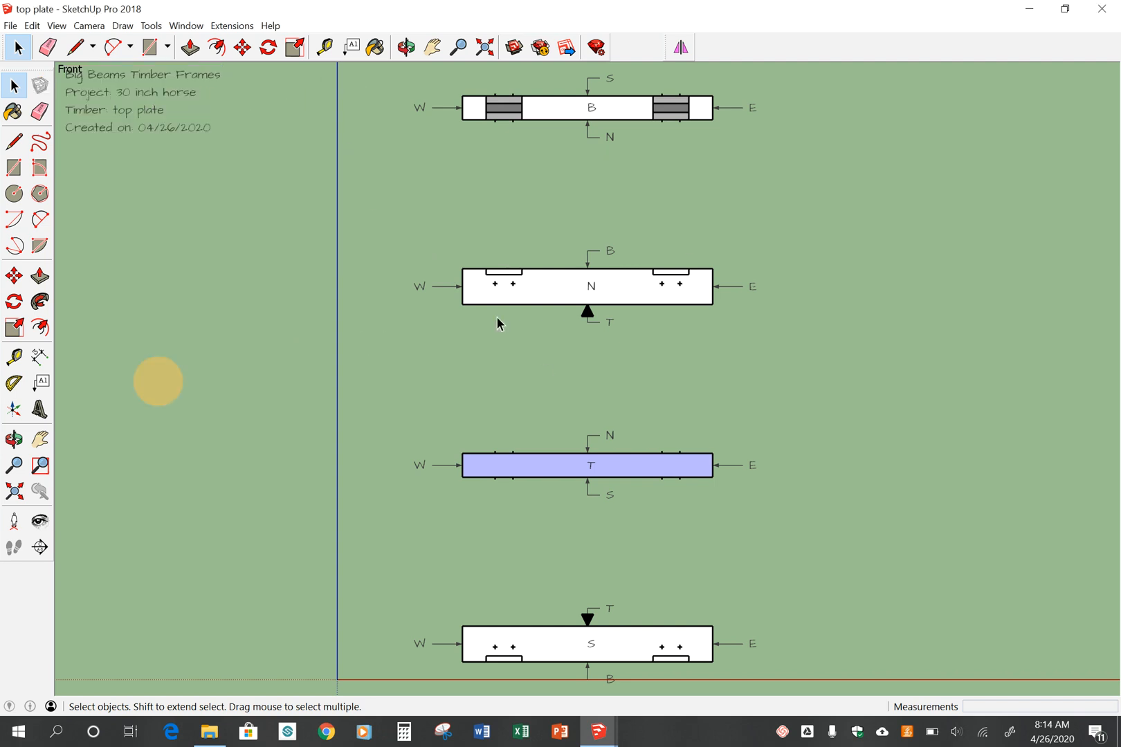
left_click(12, 26)
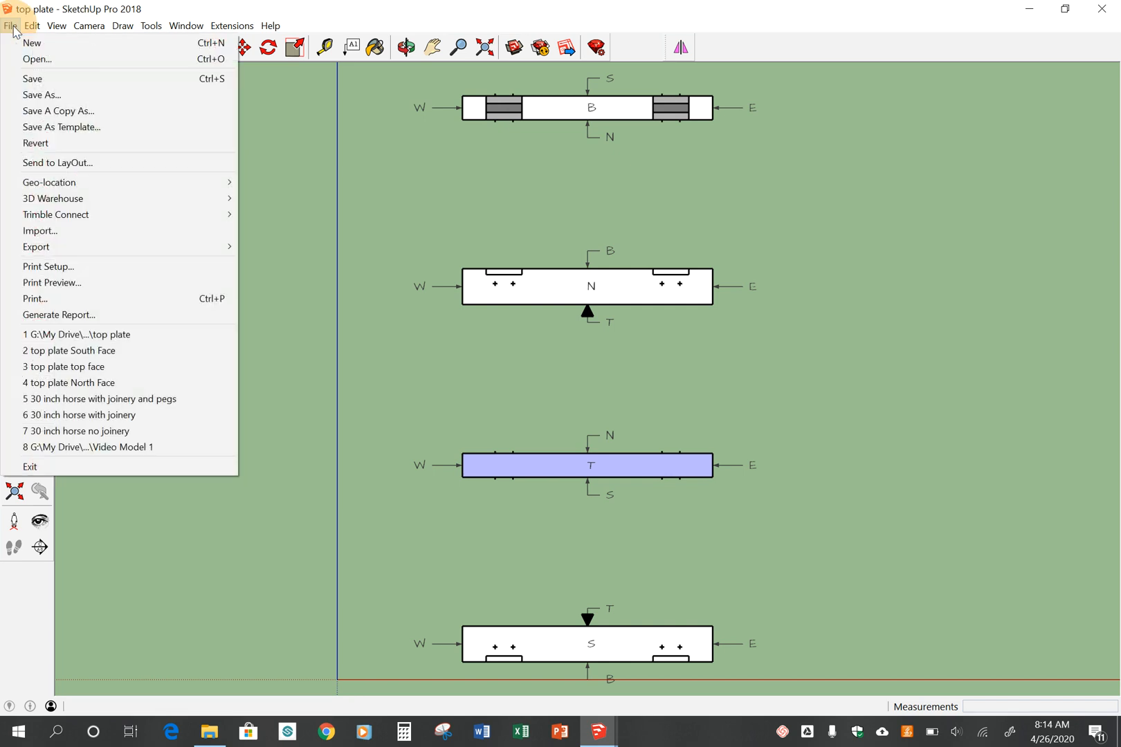
left_click(28, 77)
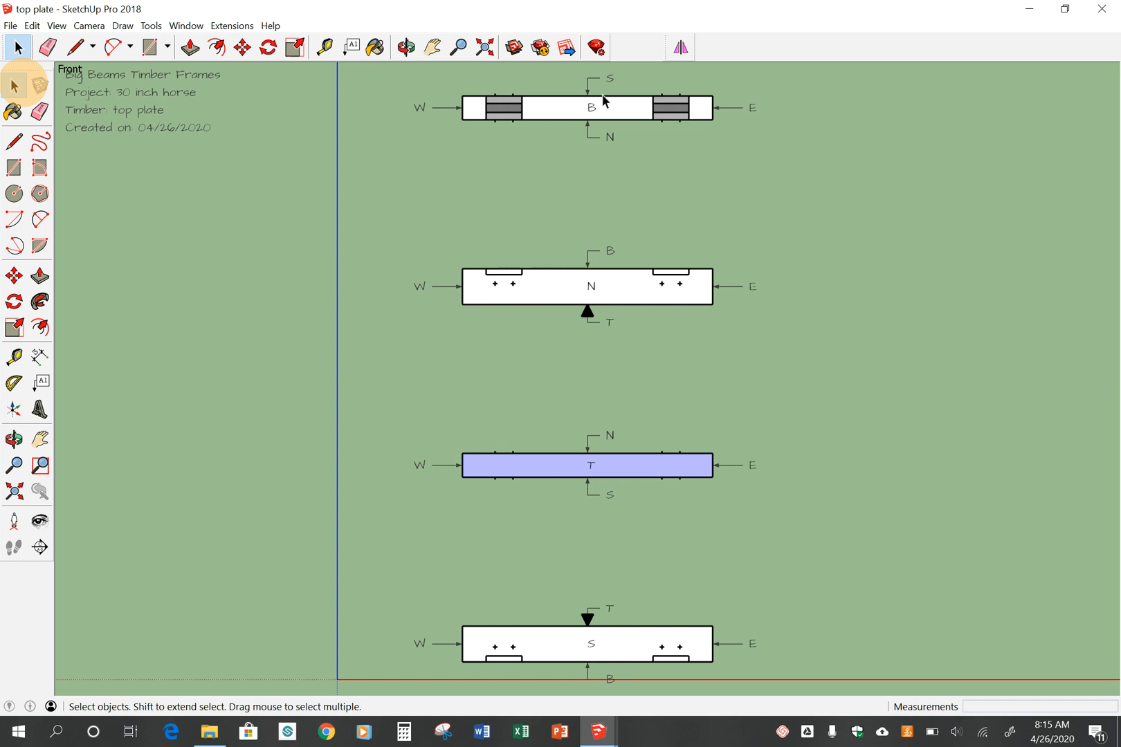
- Delete the north, top and south face views with their black arrow markers, keeping only the bottom face view
left_click(551, 285)
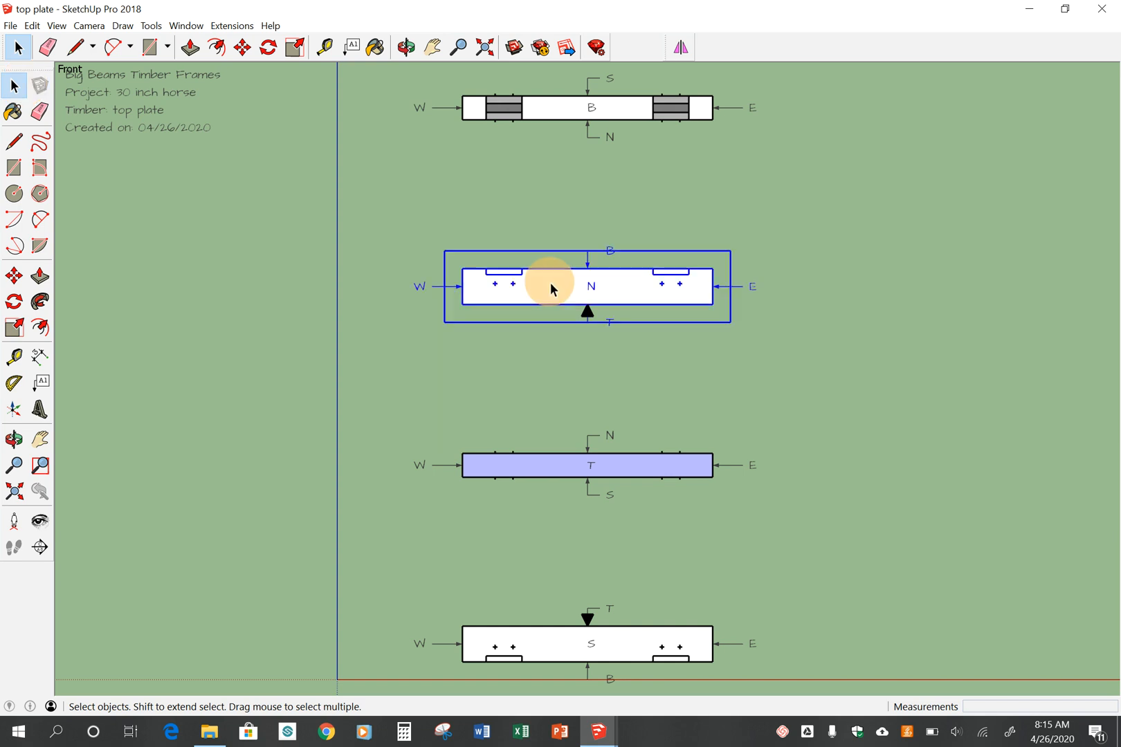
key("Delete")
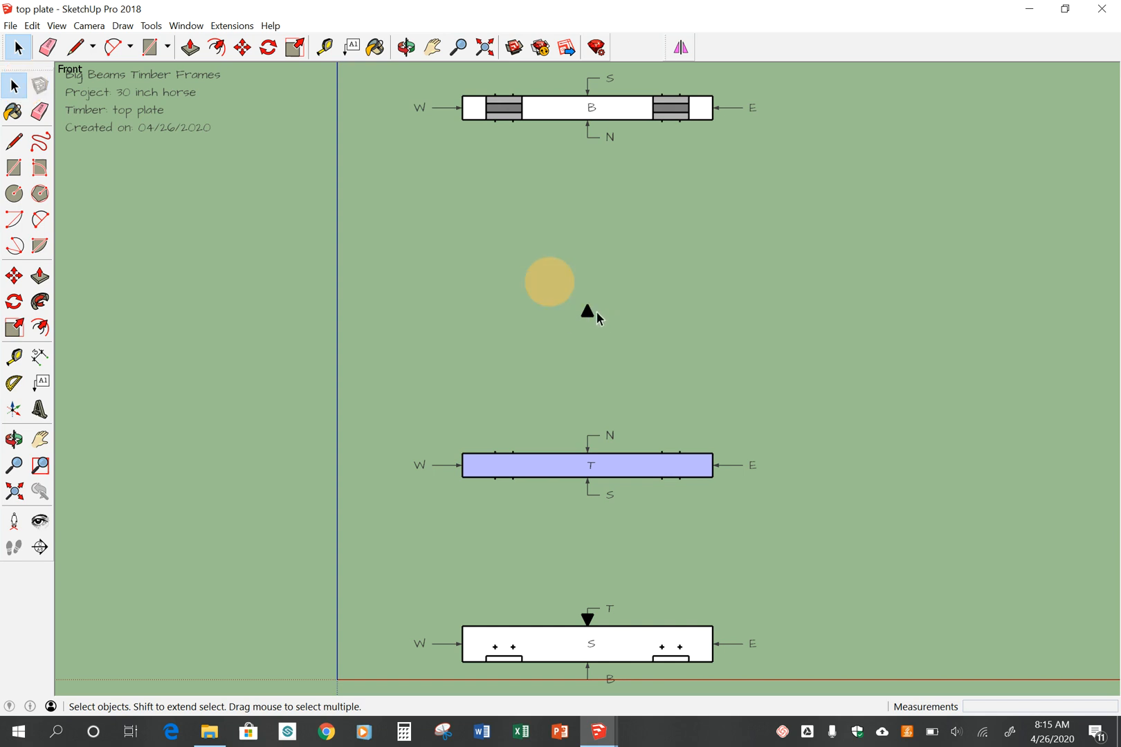
left_click(593, 311)
left_click(596, 469)
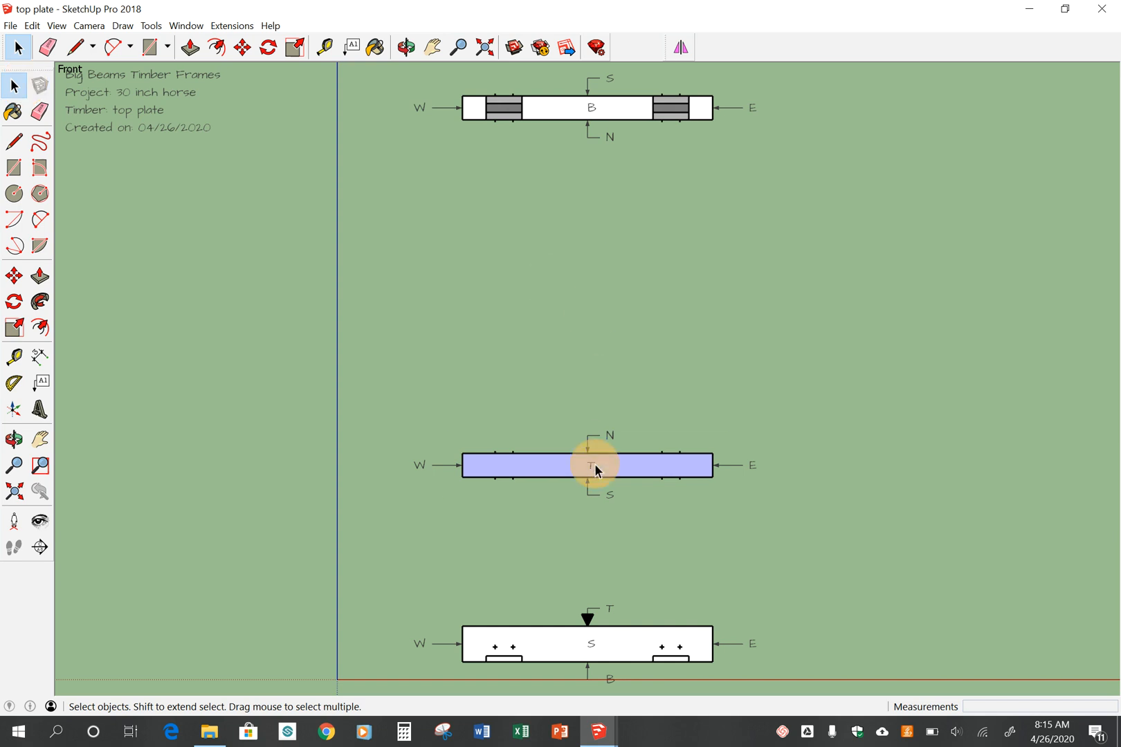
key("Delete")
left_click(571, 637)
key("Delete")
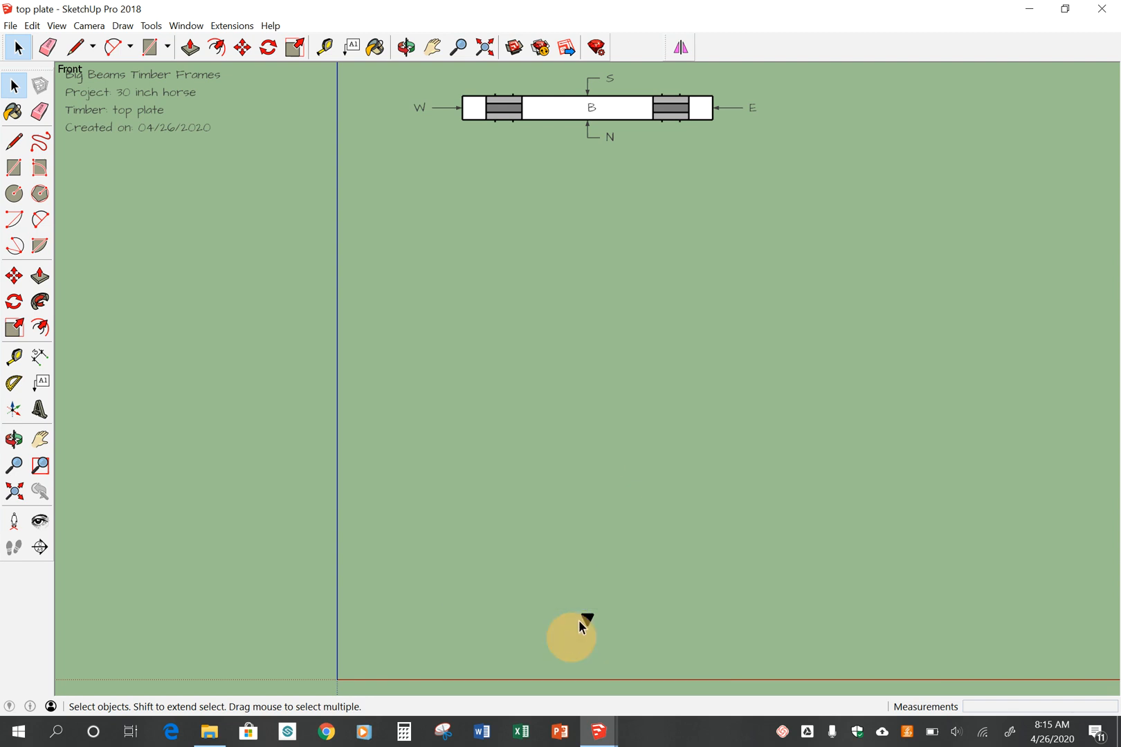
left_click(586, 620)
scroll(618, 523, "down", 3)
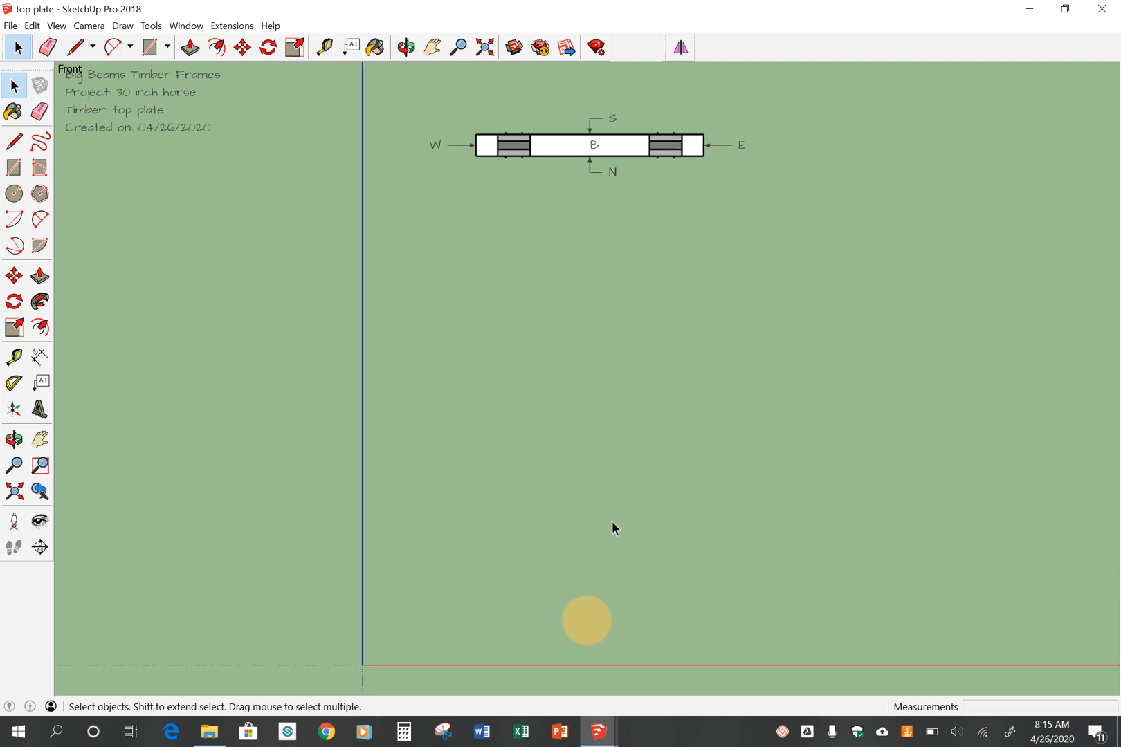
- Edit the title text block so the timber line reads "Timber: top plate Bottom Face"
scroll(601, 175, "up", 3)
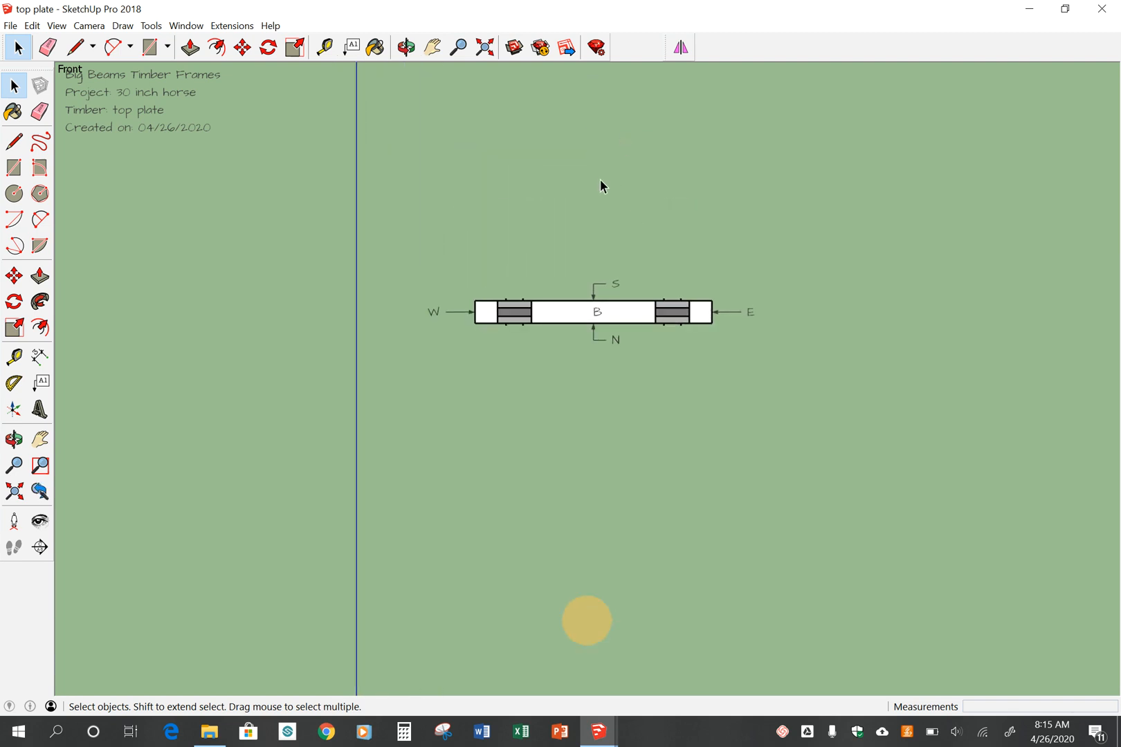
scroll(581, 256, "up", 5)
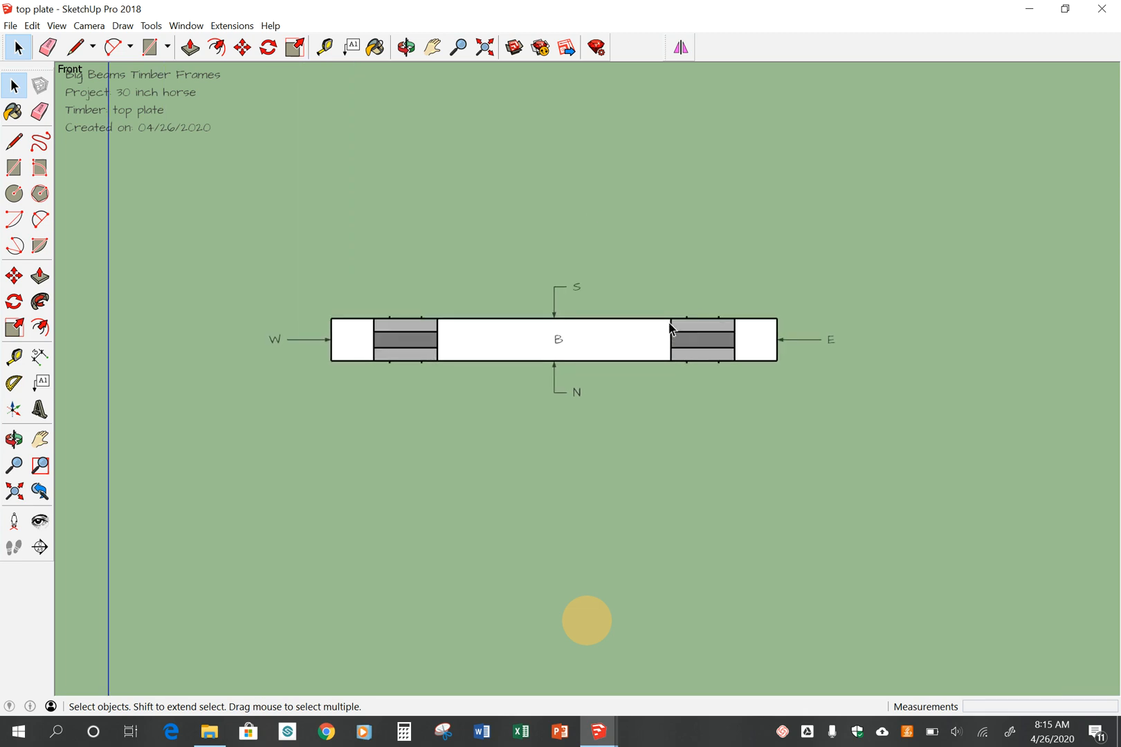
scroll(392, 245, "up", 1)
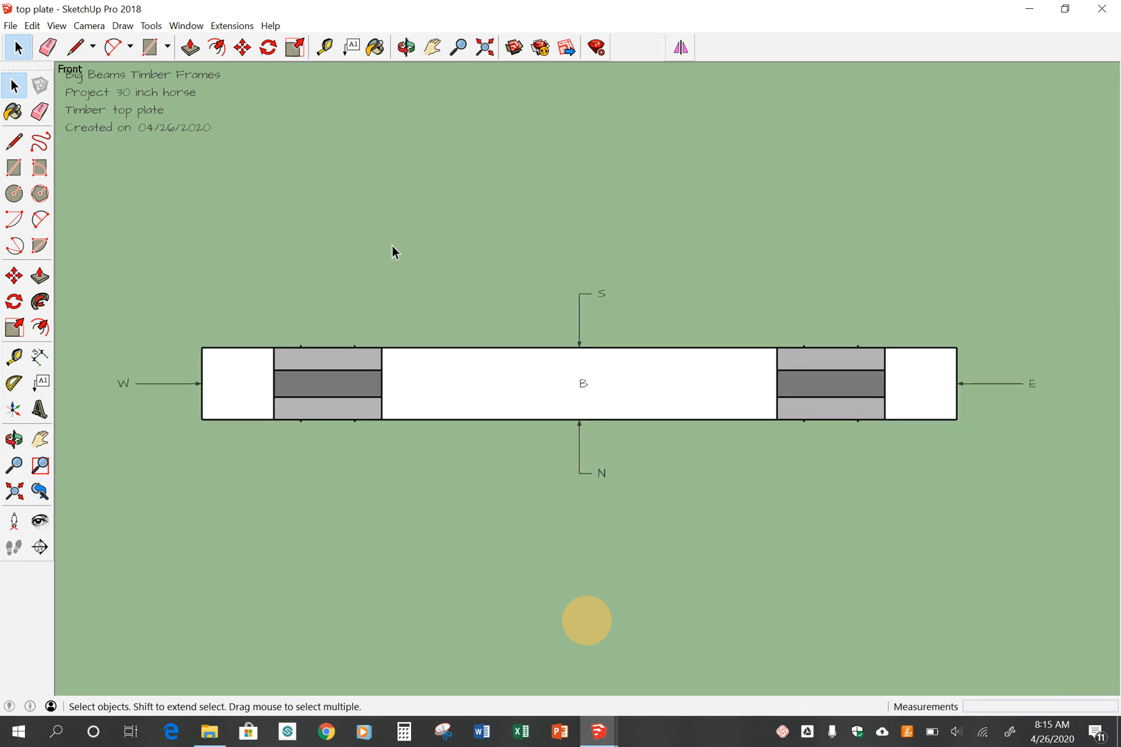
left_click(158, 111)
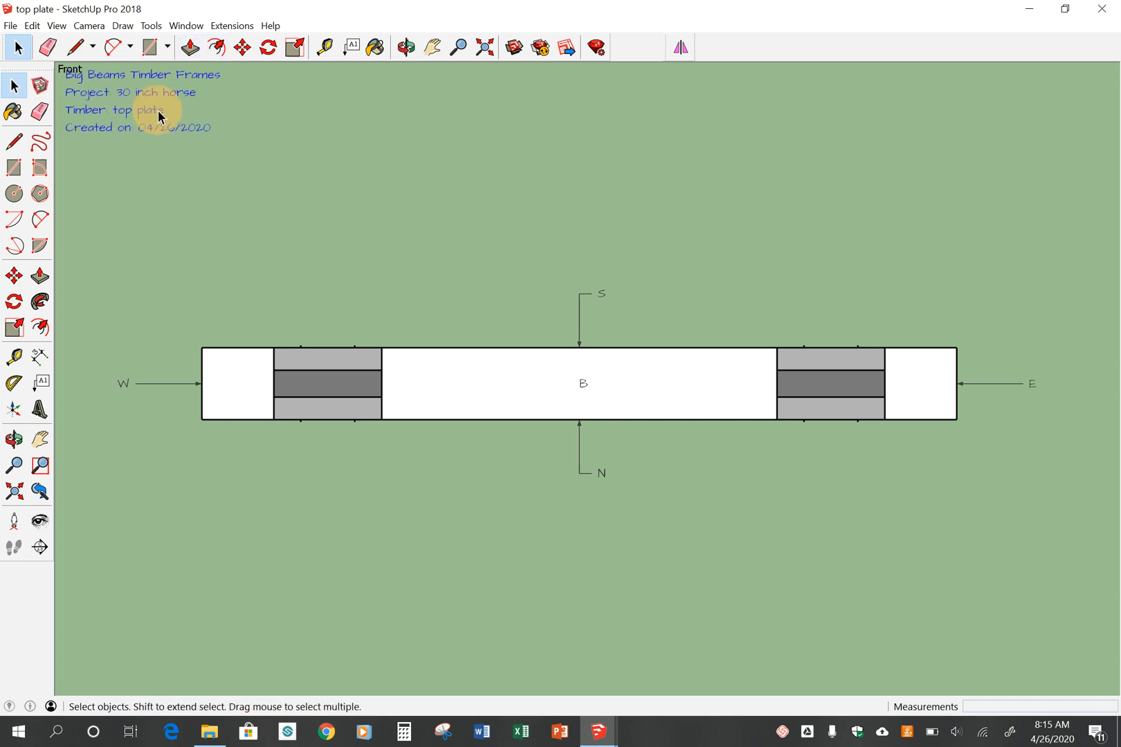
right_click(112, 119)
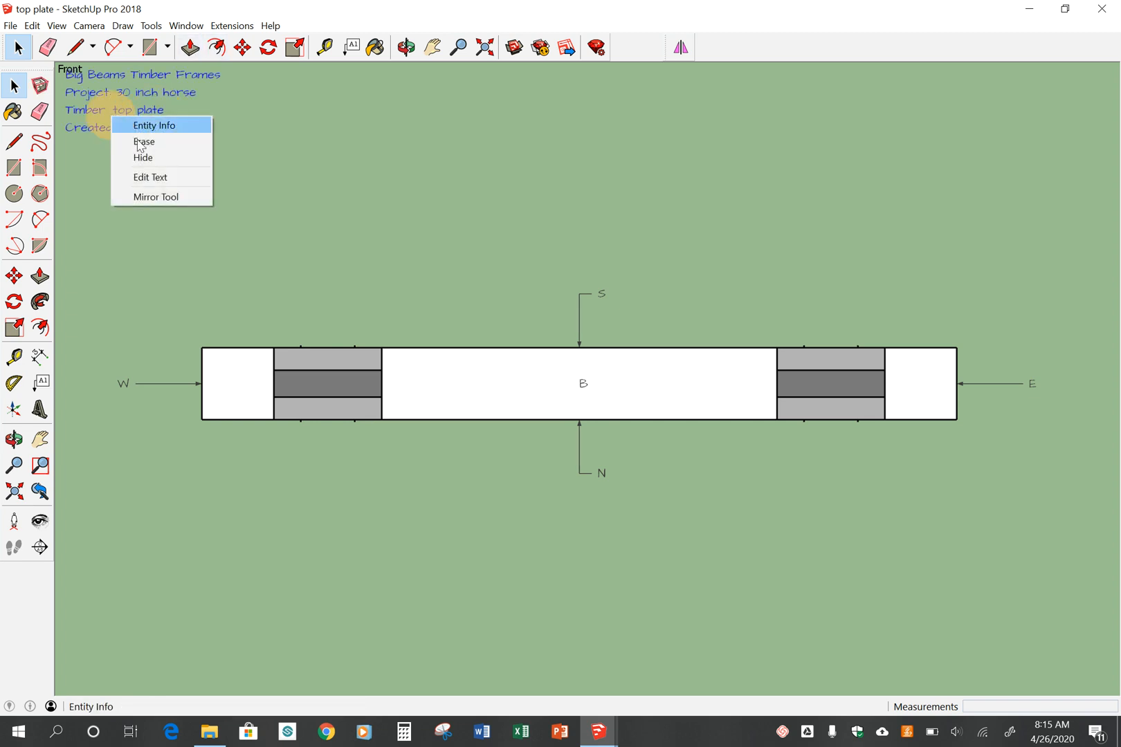
left_click(151, 177)
left_click(190, 113)
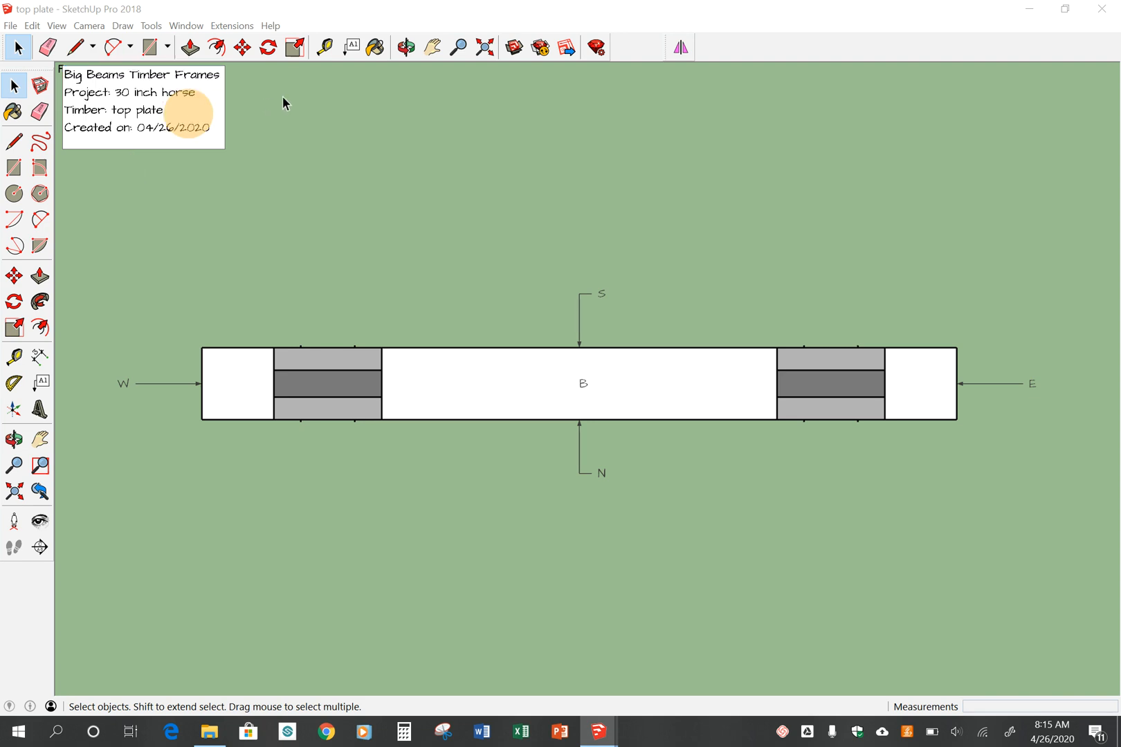
type("Bottom Face")
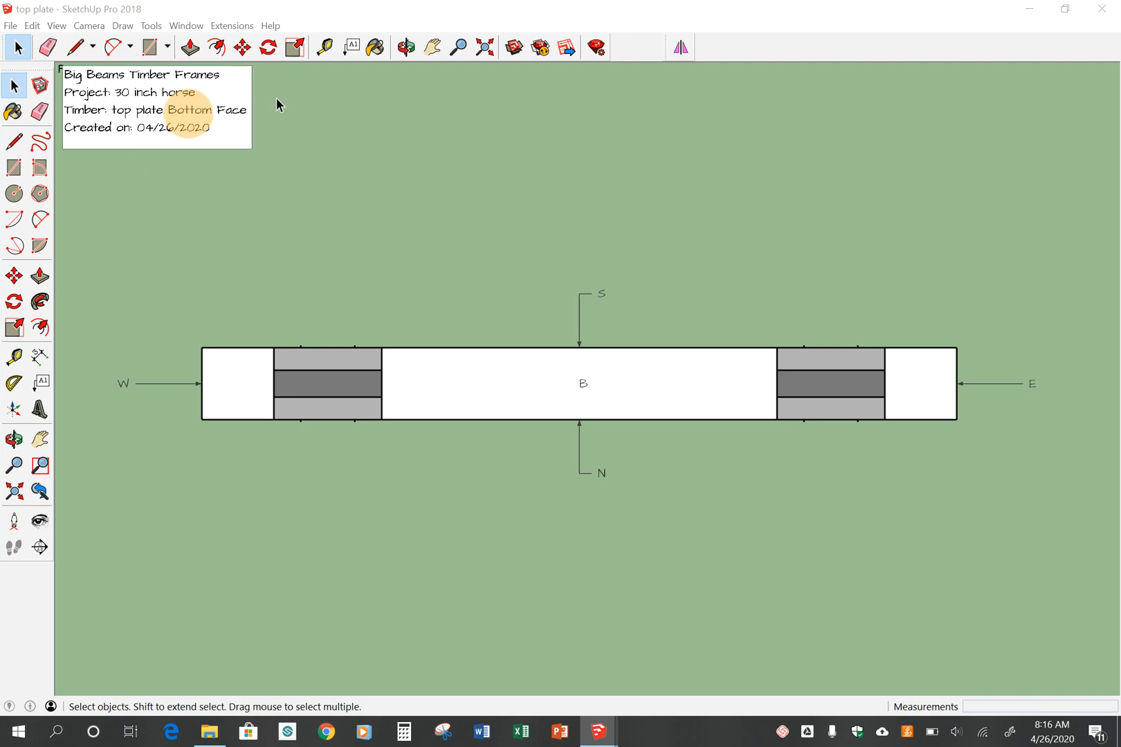
left_click(328, 217)
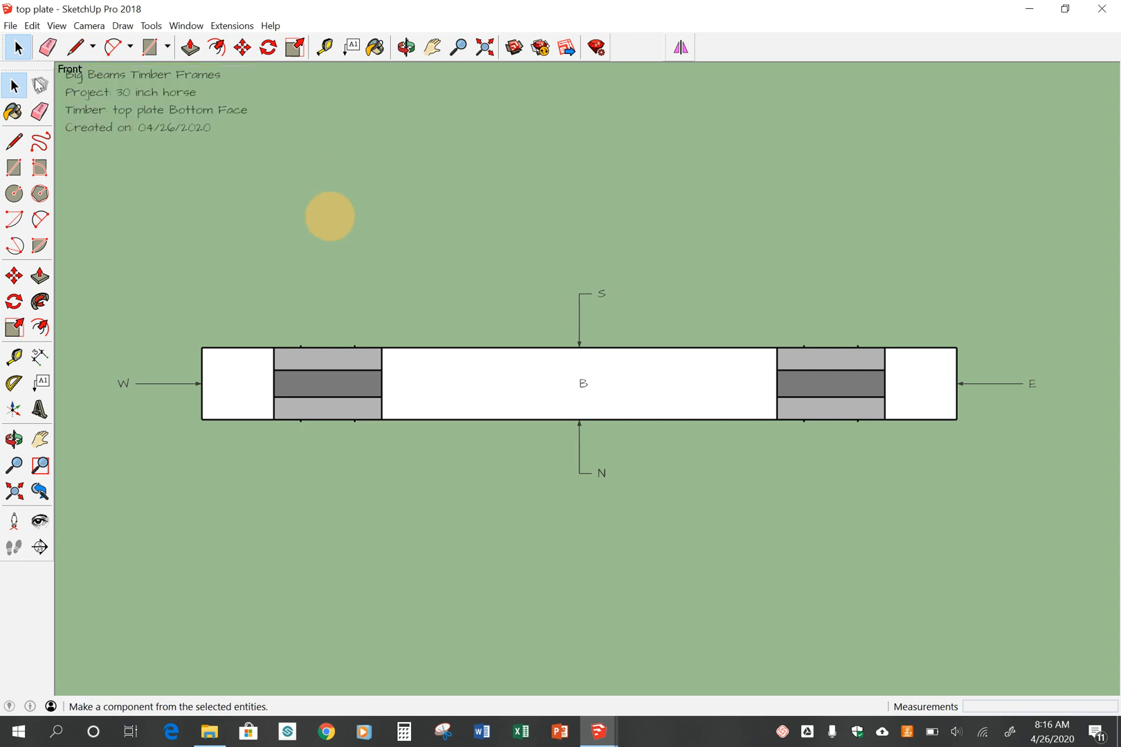
- Save the drawing as a new file named "top plate Bottom Face" in the Plate folder
left_click(11, 27)
left_click(38, 93)
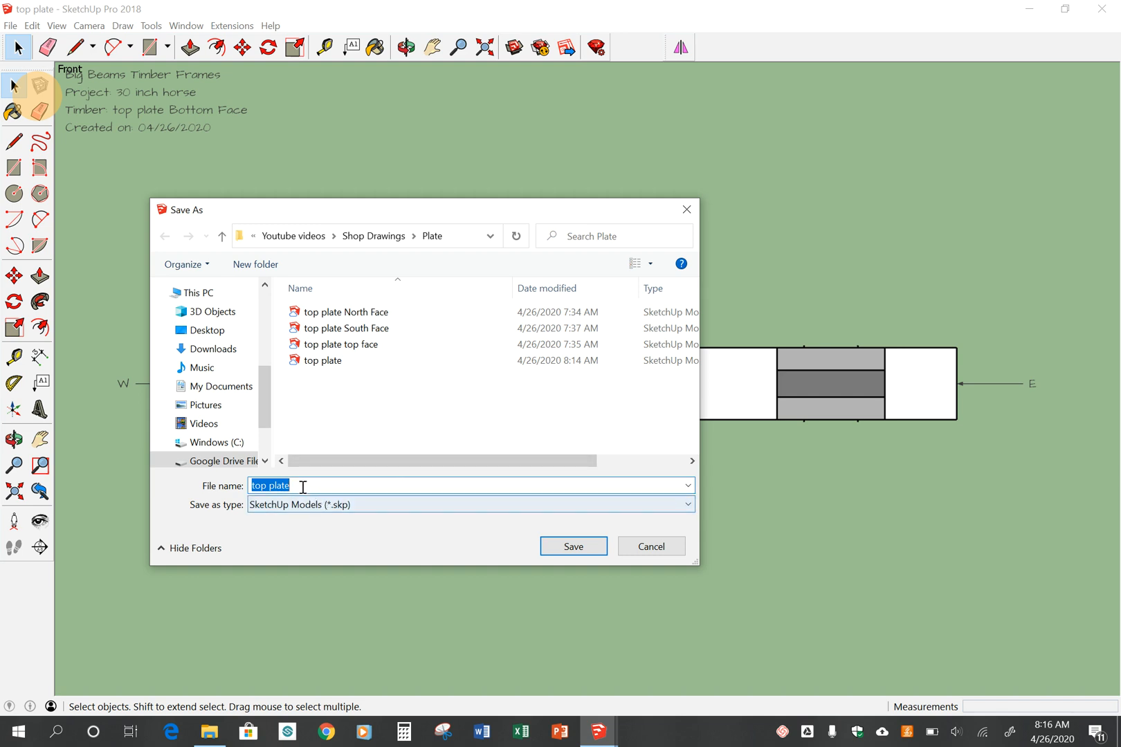
left_click(303, 486)
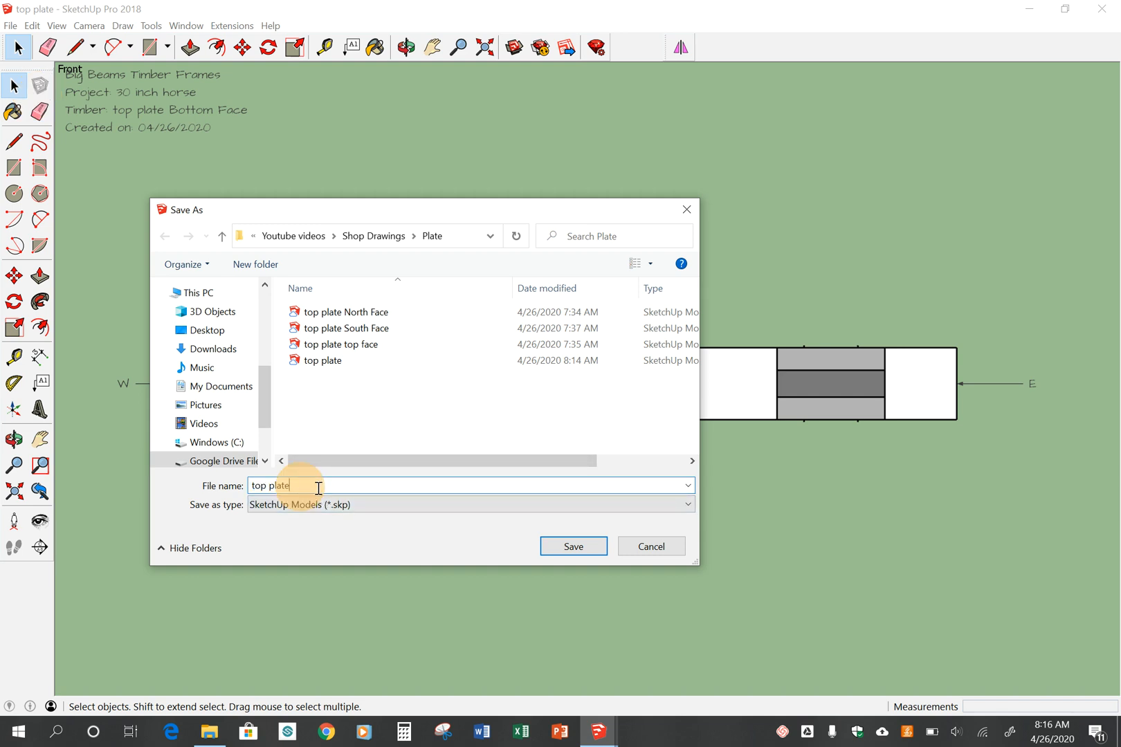
type("Bottom Face")
left_click(581, 554)
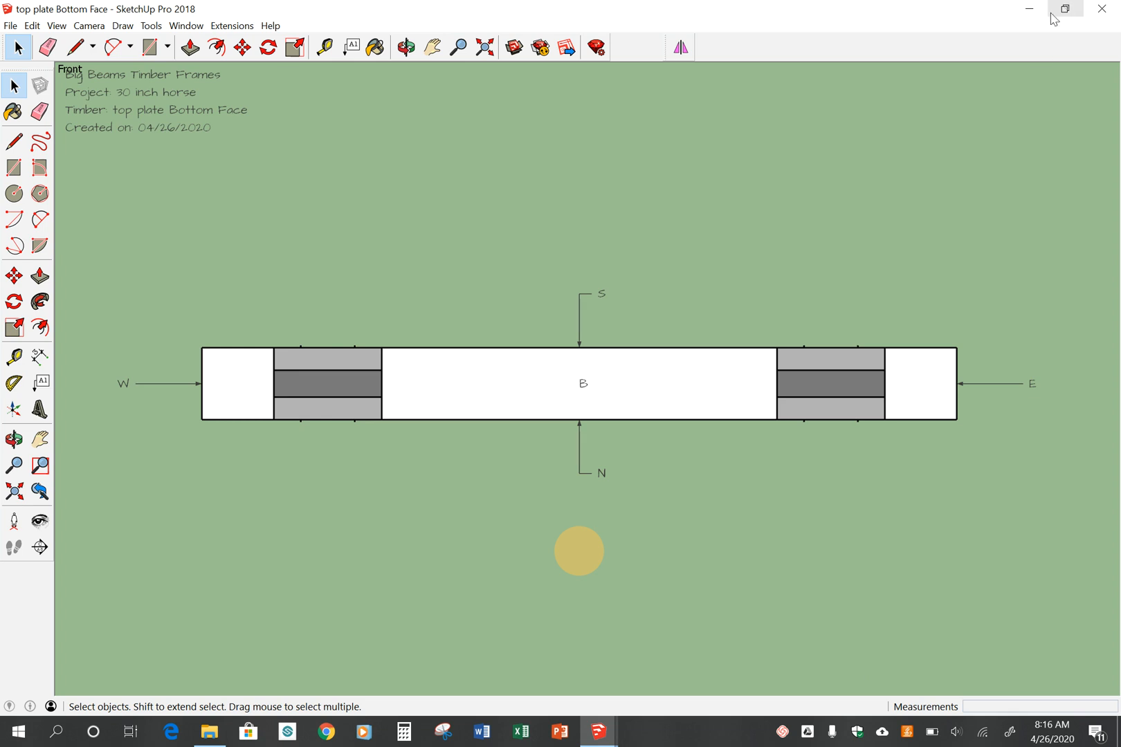
- Check the saved files in the Plate folder and switch to the open "top plate South Face" drawing
left_click(208, 733)
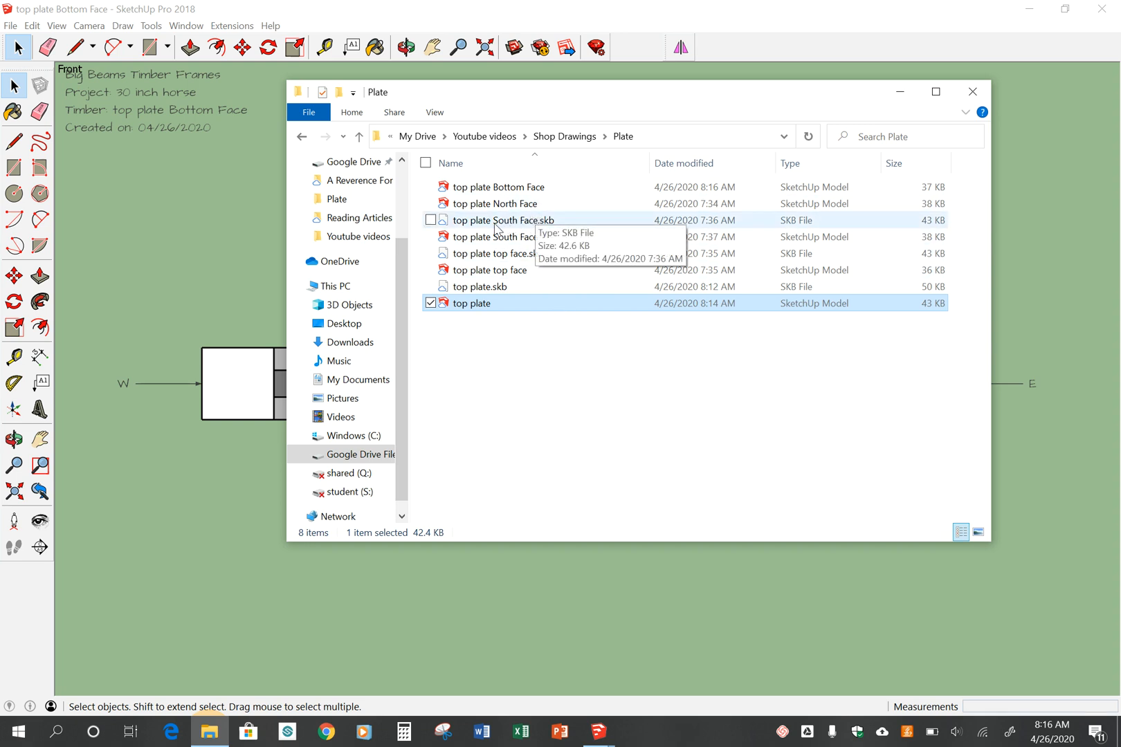
left_click(901, 92)
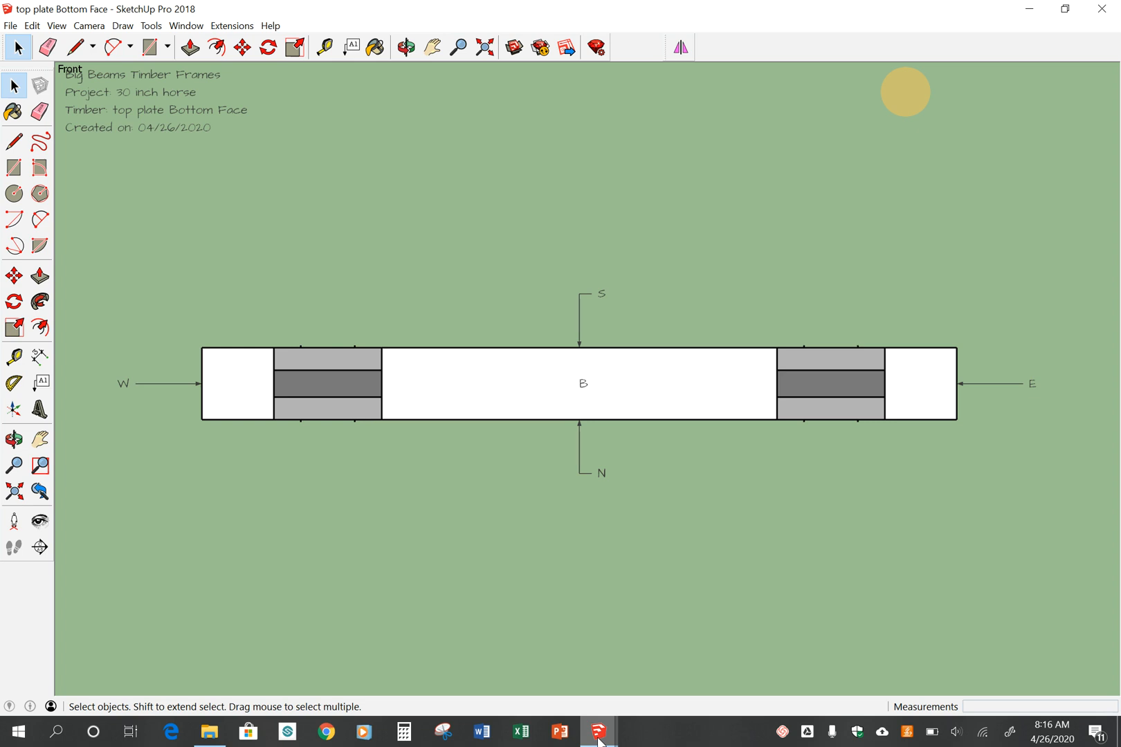
mouse_move(599, 739)
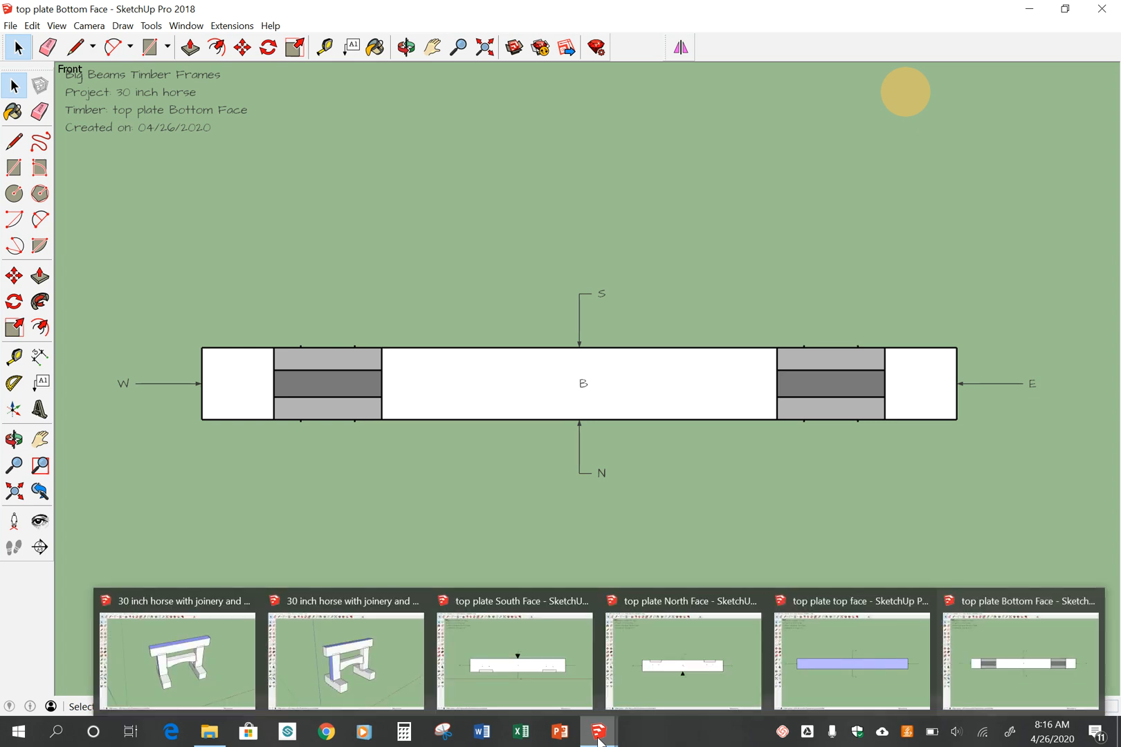
left_click(558, 684)
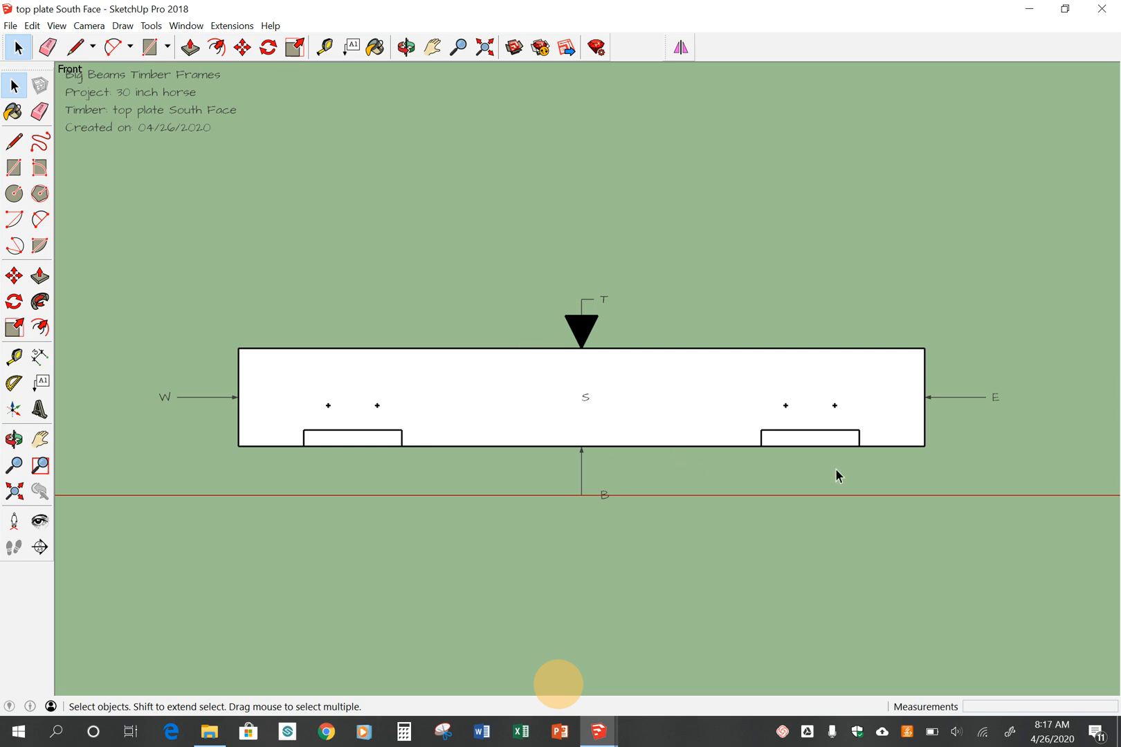
- Dimension the south face's height inside its west end and its overall length above the top edge
left_click(47, 358)
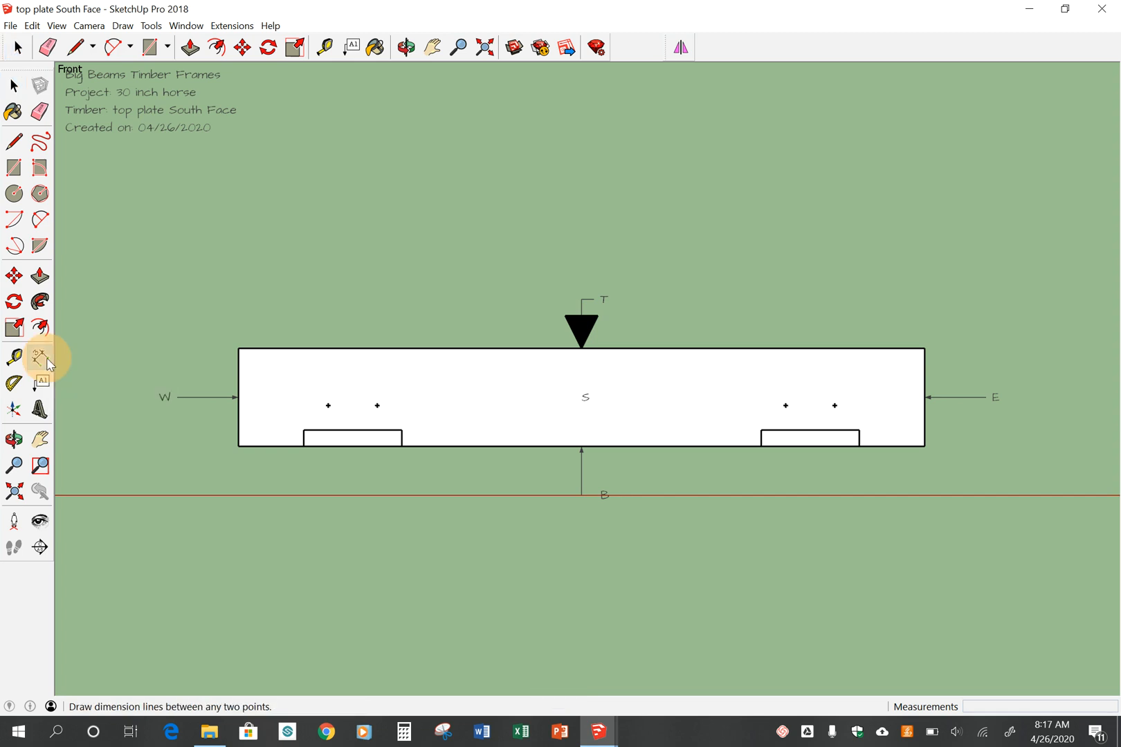
left_click(240, 355)
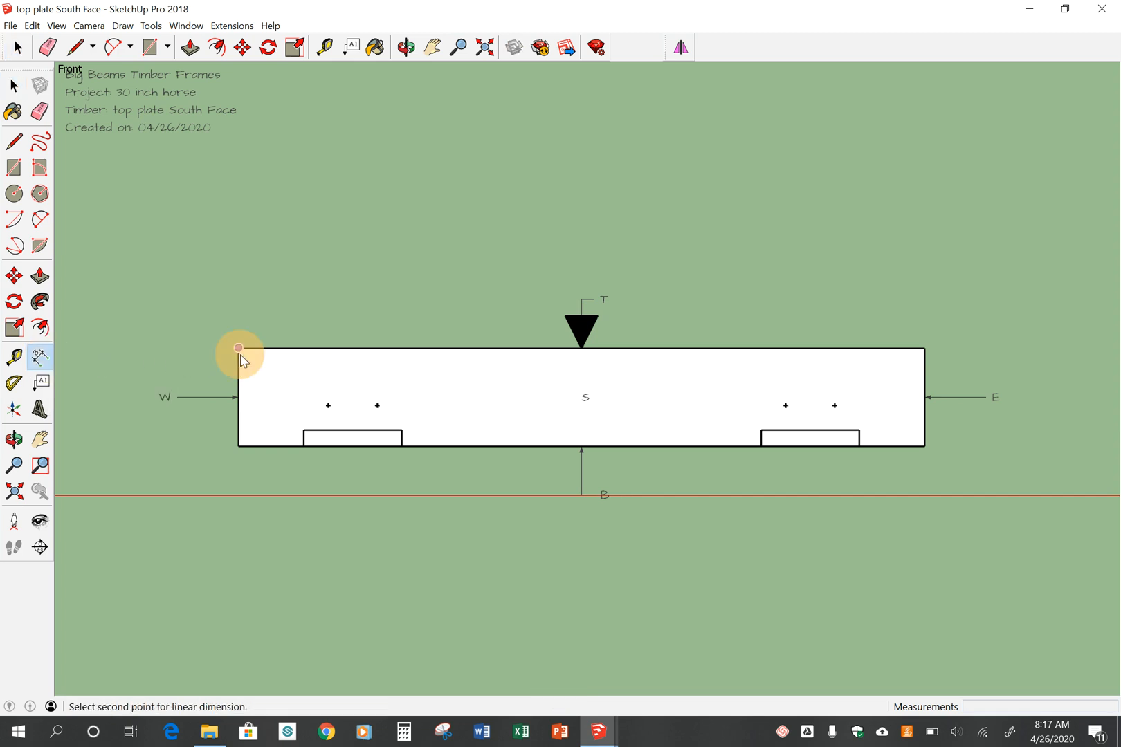
left_click(238, 447)
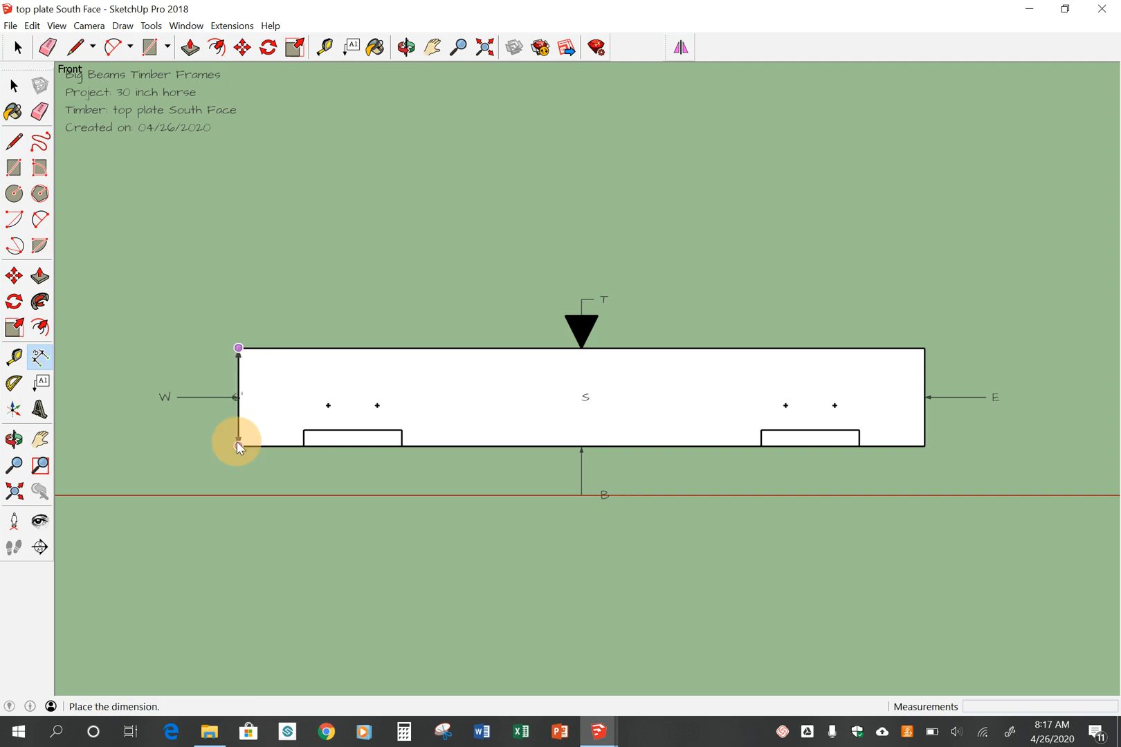
left_click(265, 430)
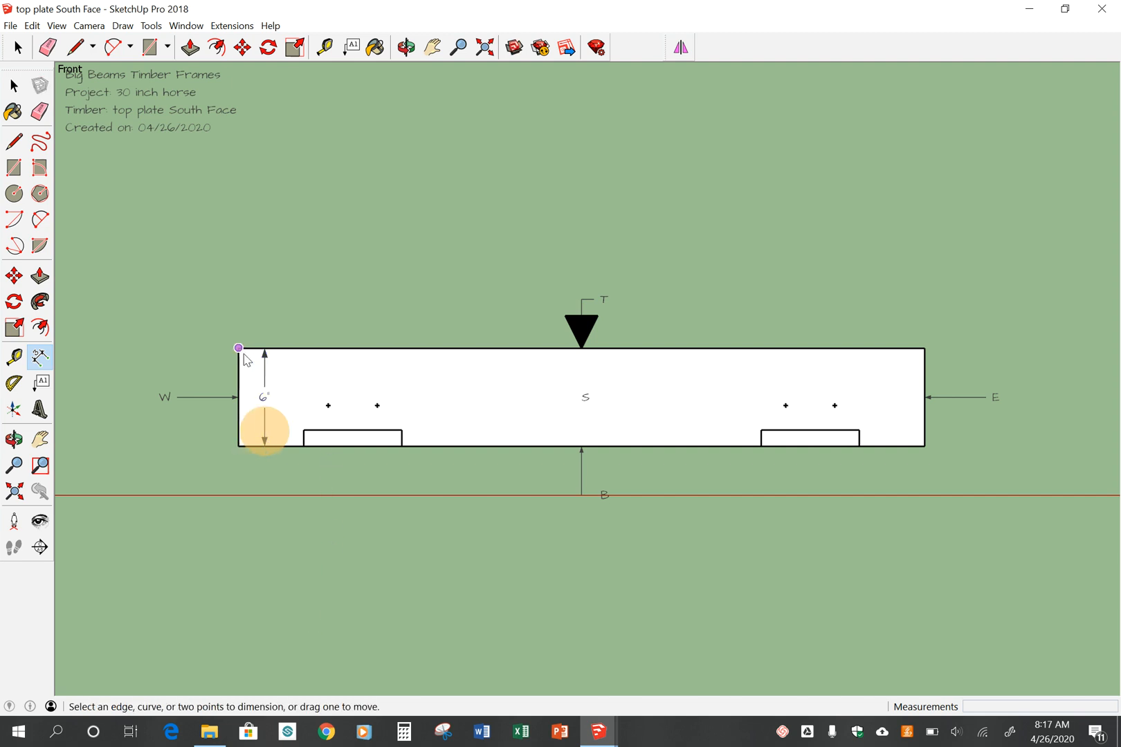
left_click(243, 353)
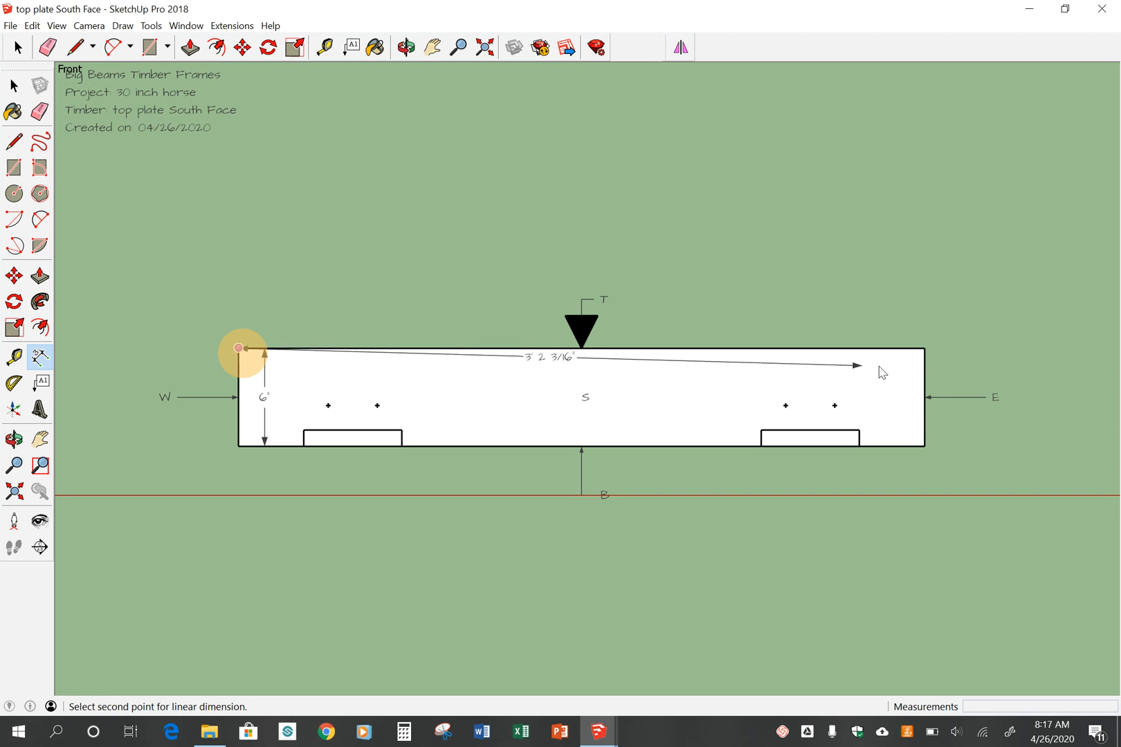
left_click(924, 348)
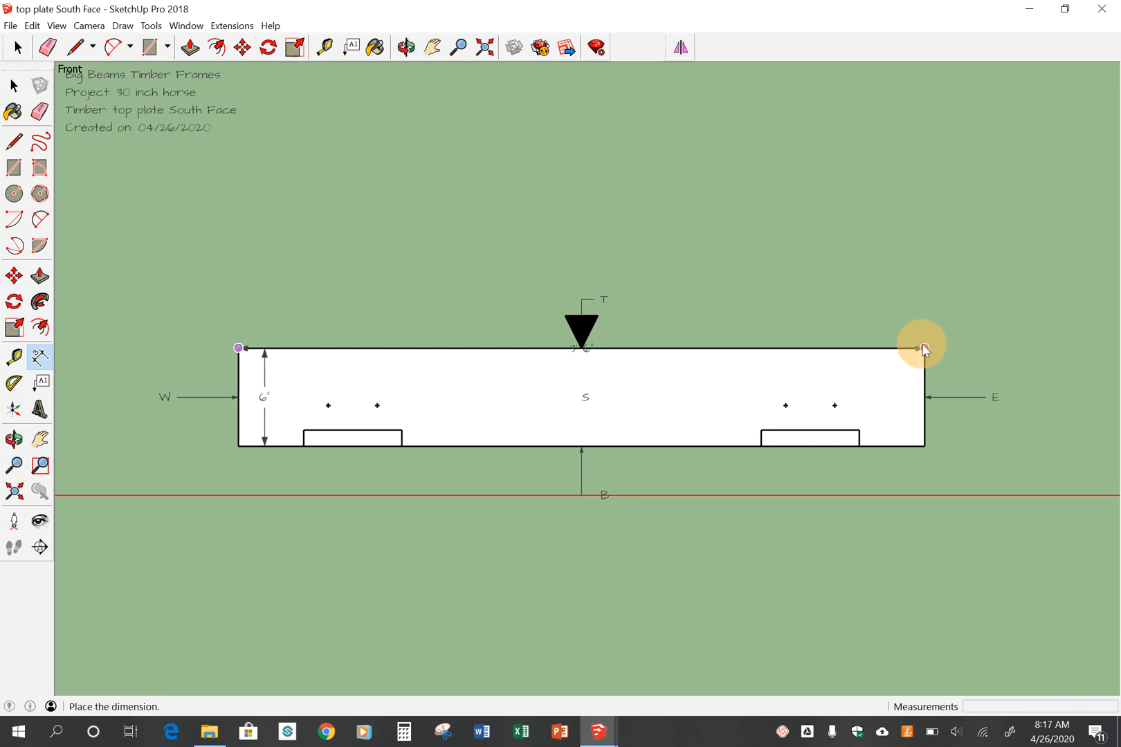
left_click(915, 269)
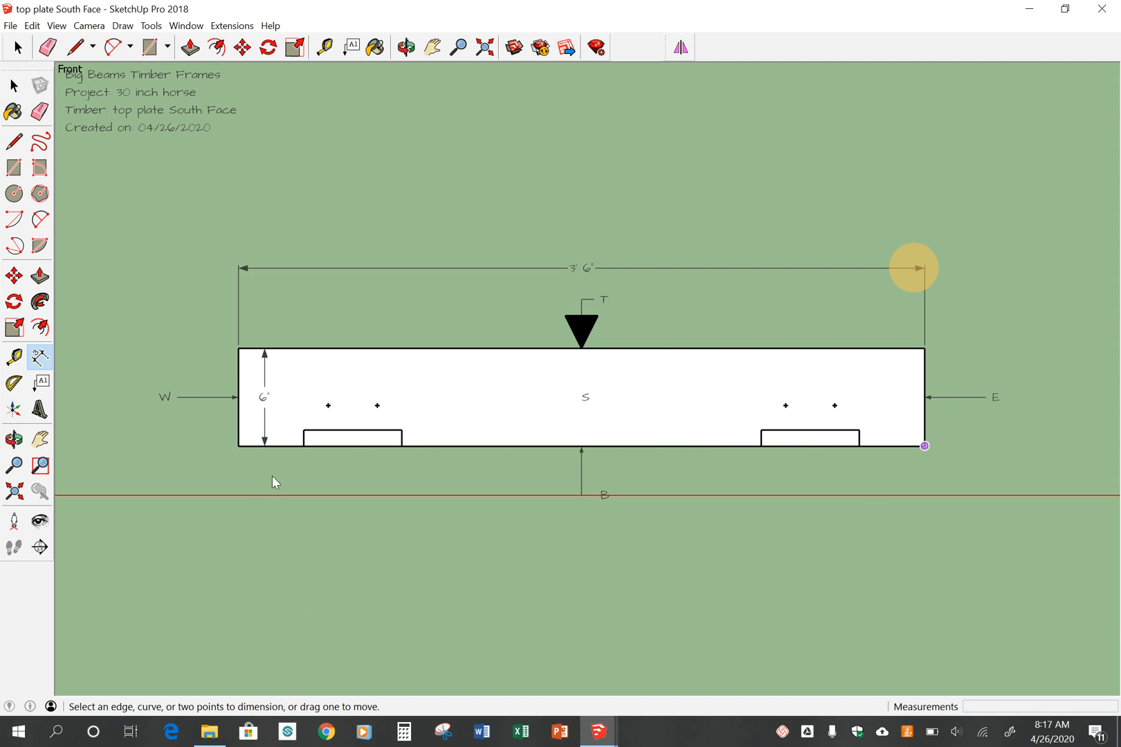
- Dimension from the face's lower west corner to the near and far edges of the west housing, stacked below the face
left_click(240, 448)
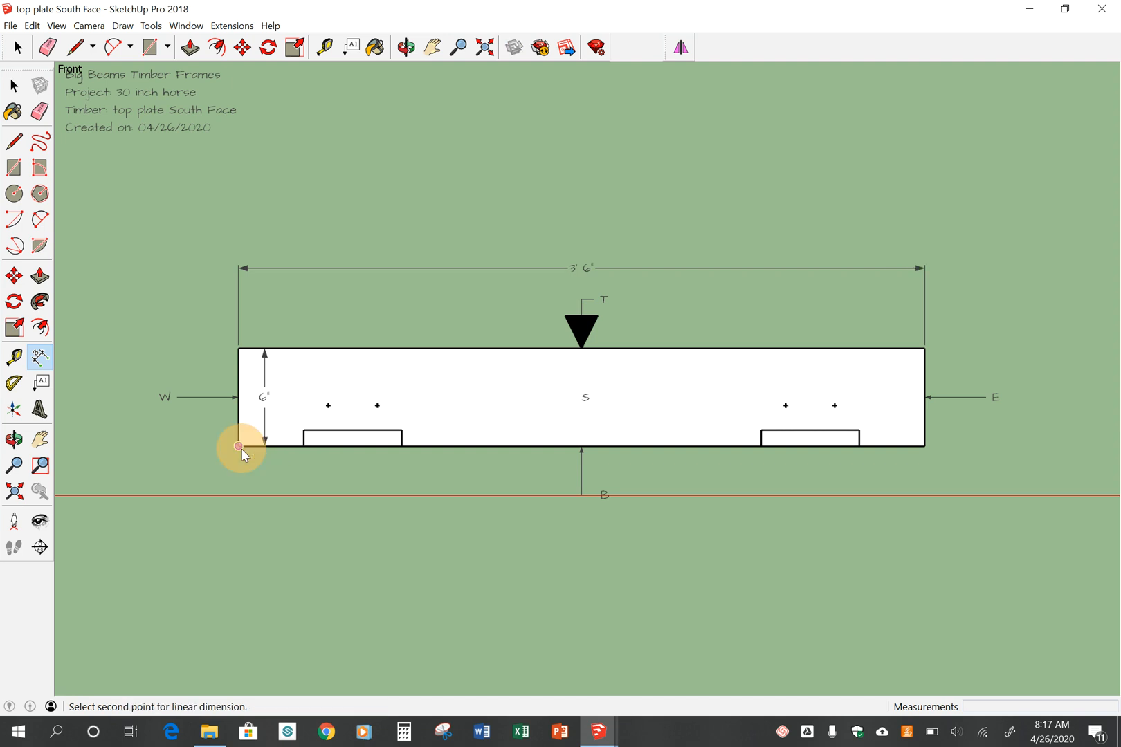
left_click(305, 449)
left_click(306, 464)
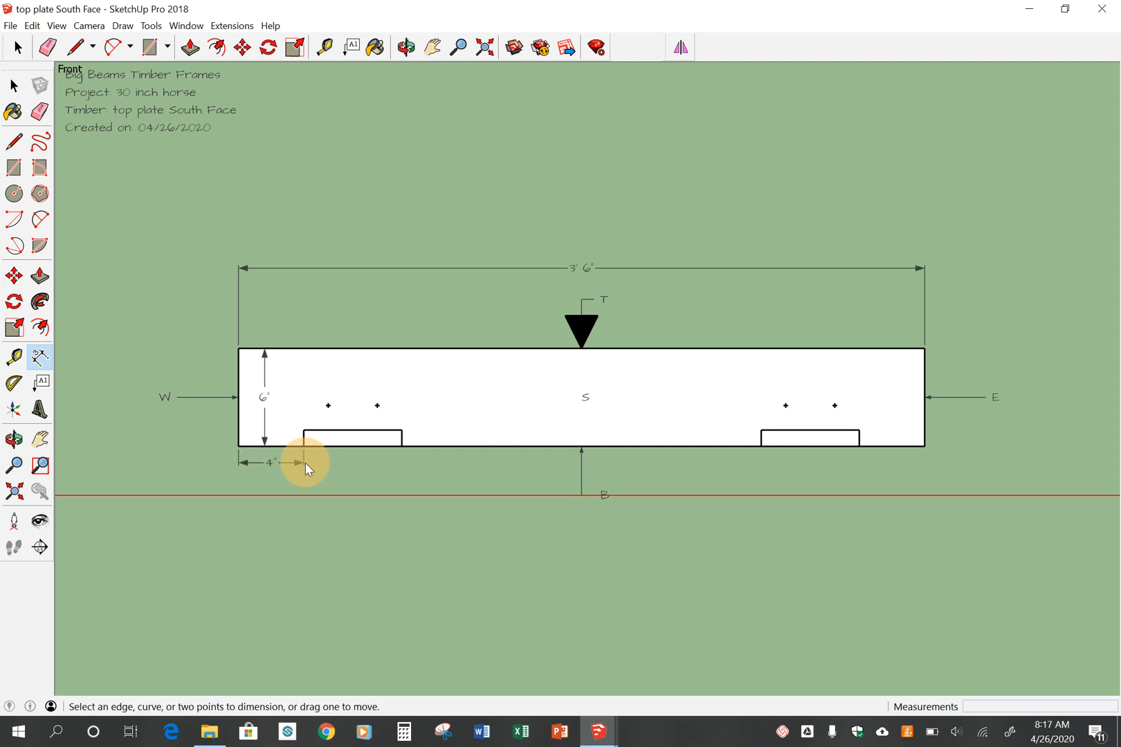
left_click(238, 446)
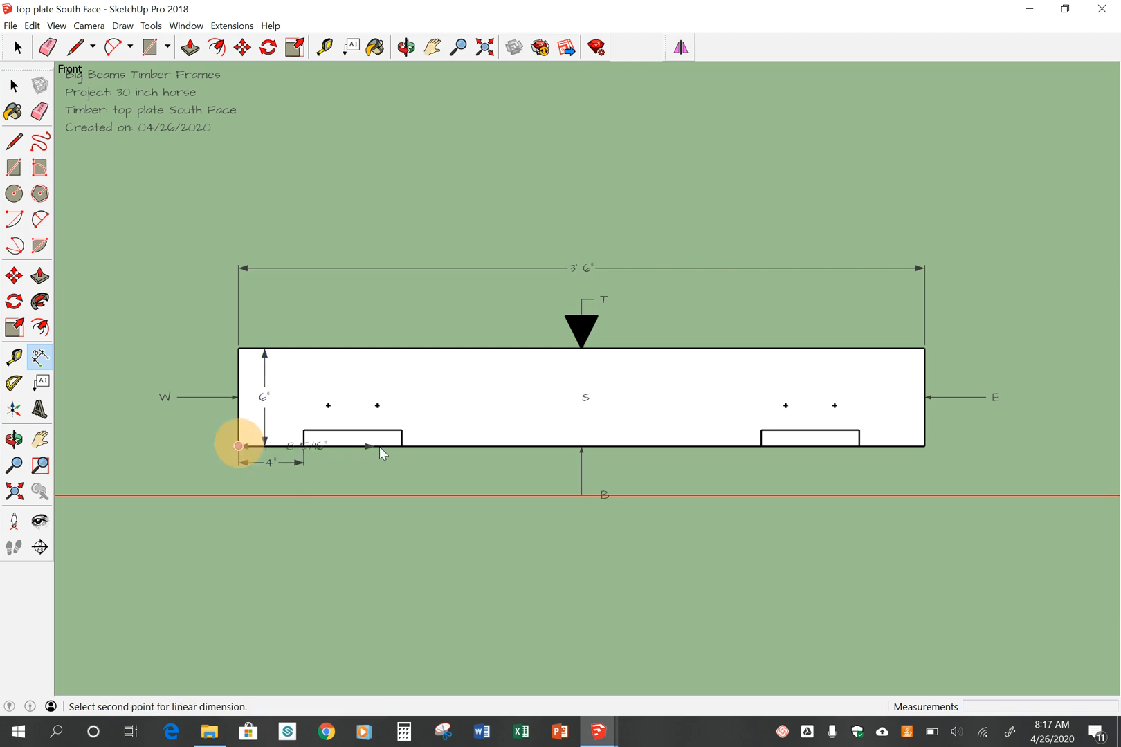
left_click(402, 446)
left_click(400, 484)
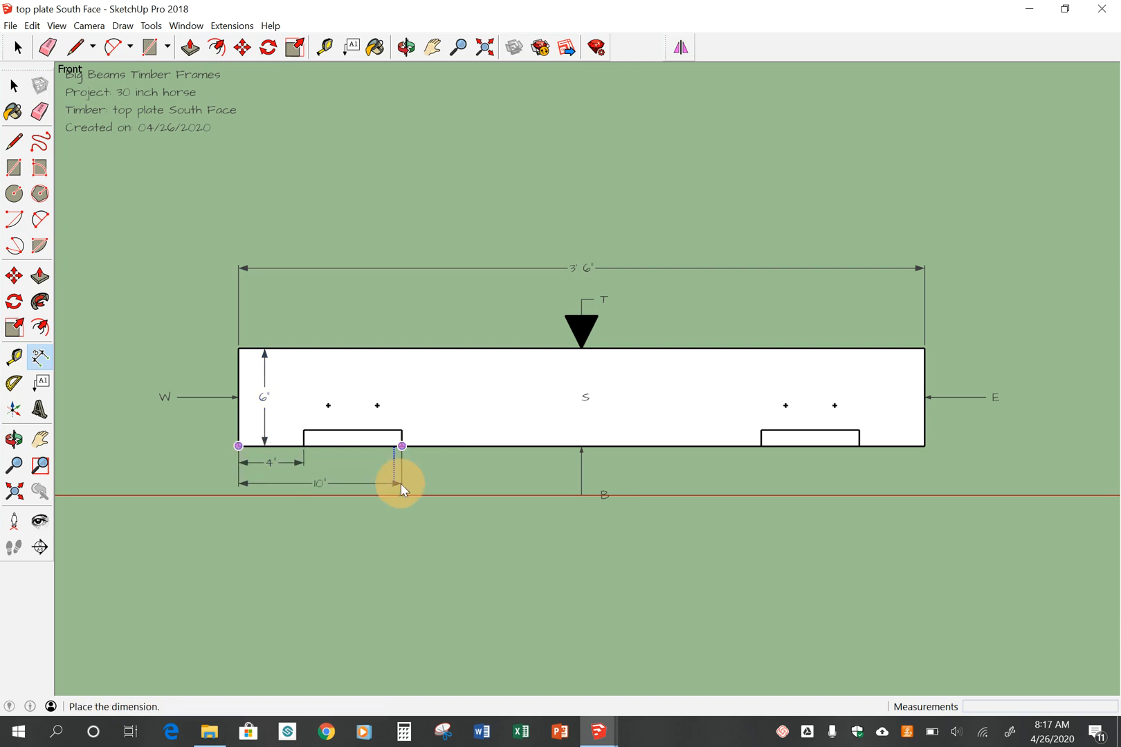
- Dimension from the face's lower west corner to the near and far edges of the east housing, below the existing dimensions
left_click(240, 445)
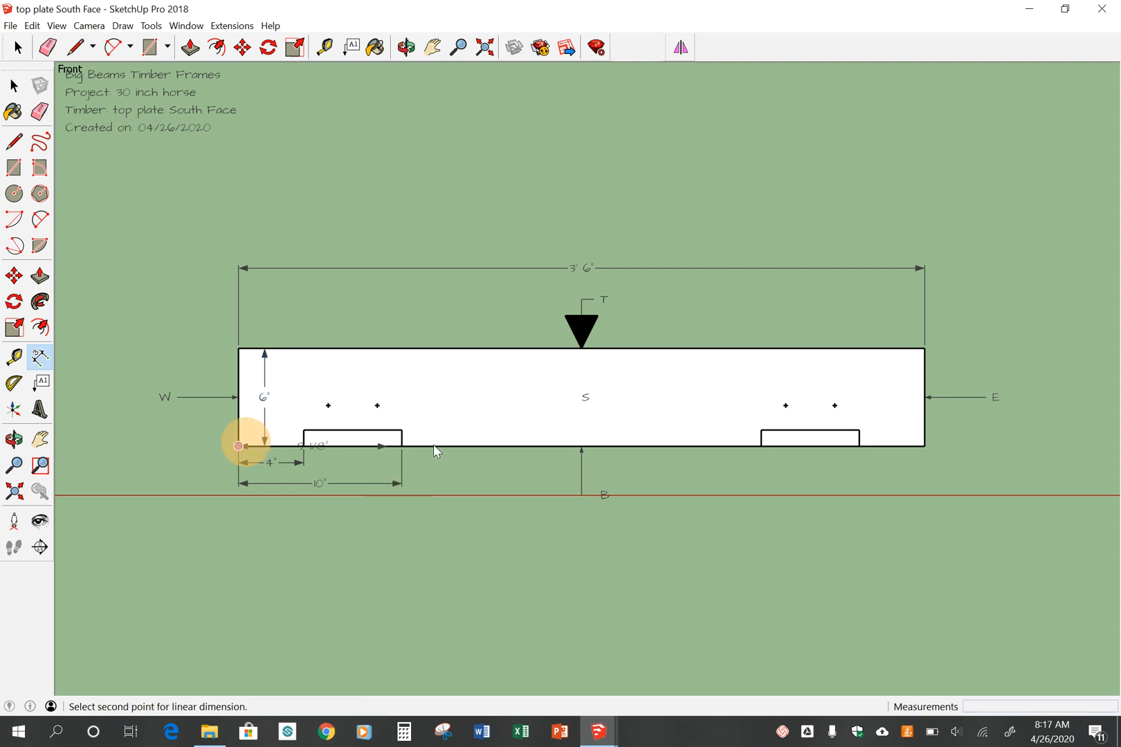
left_click(760, 447)
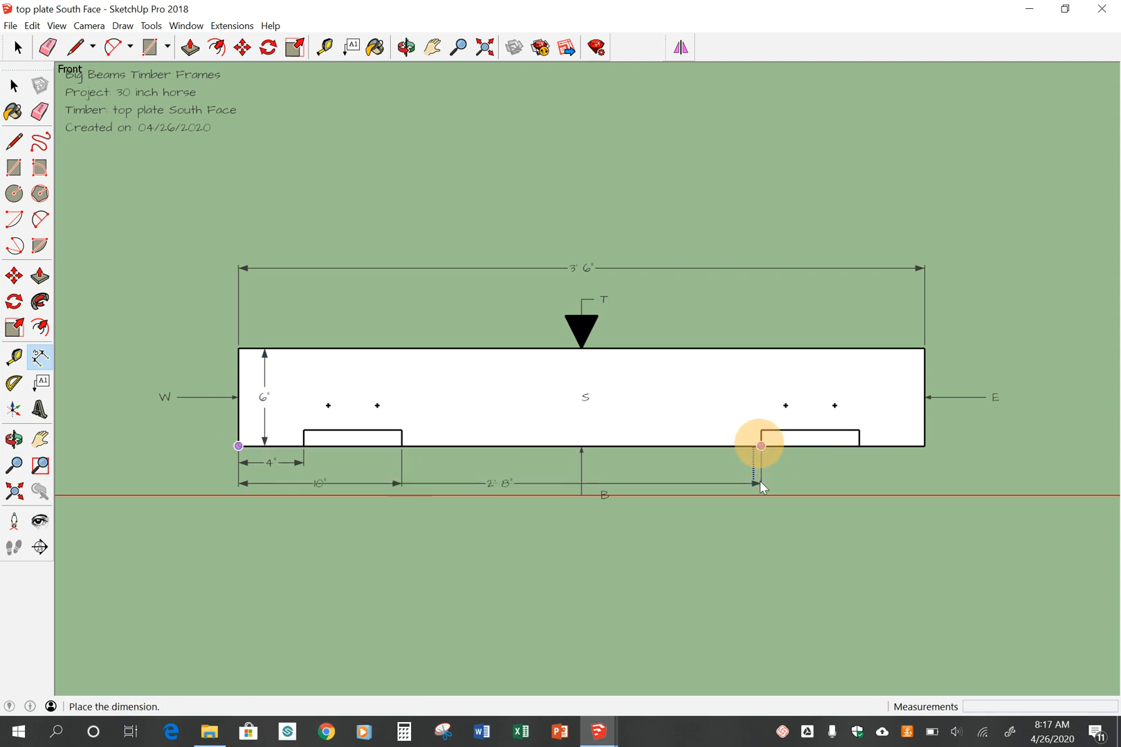
left_click(760, 524)
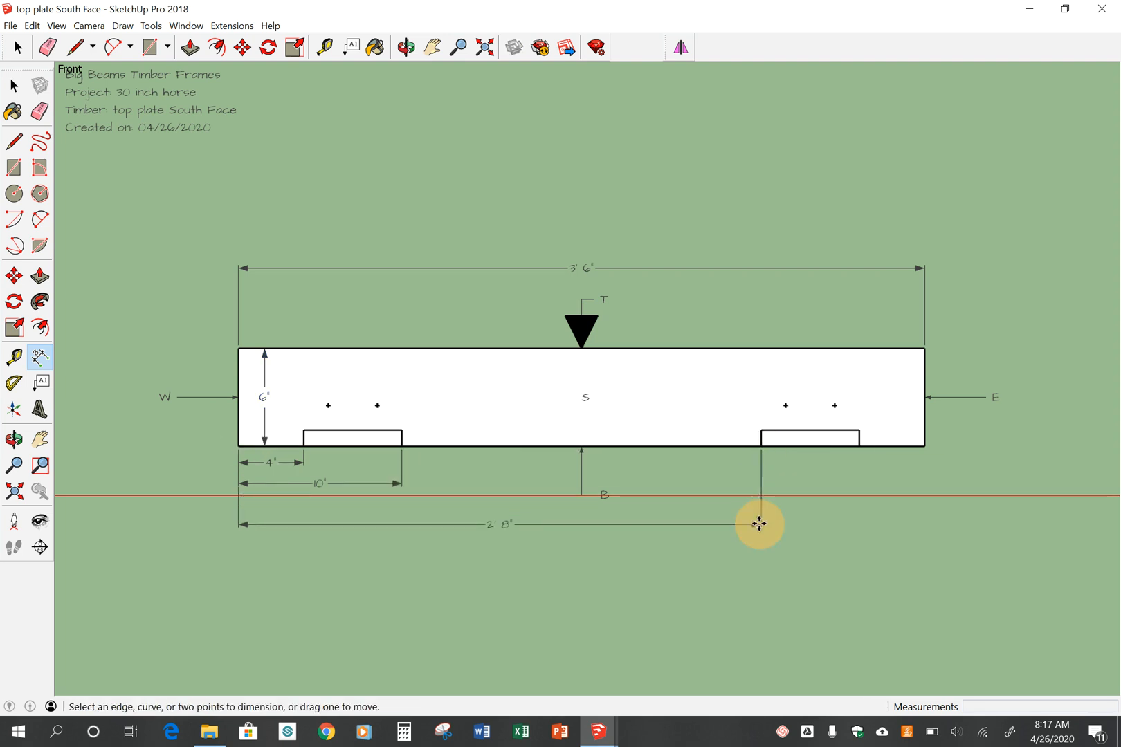
left_click(238, 446)
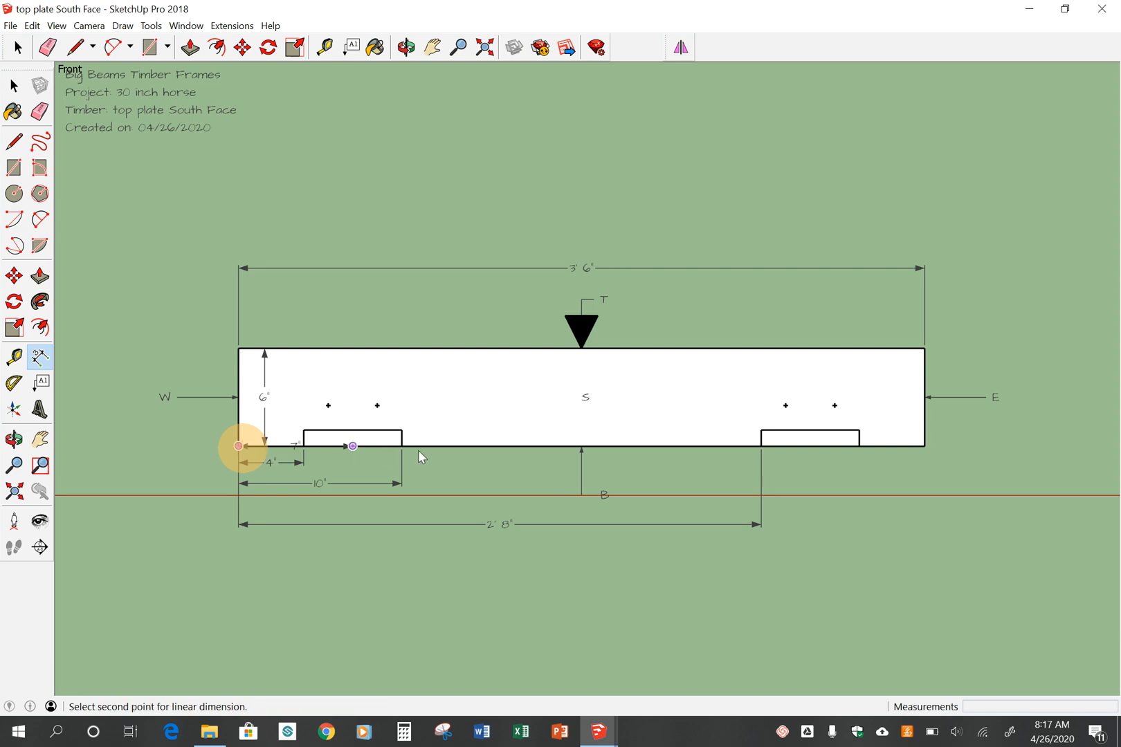
left_click(860, 447)
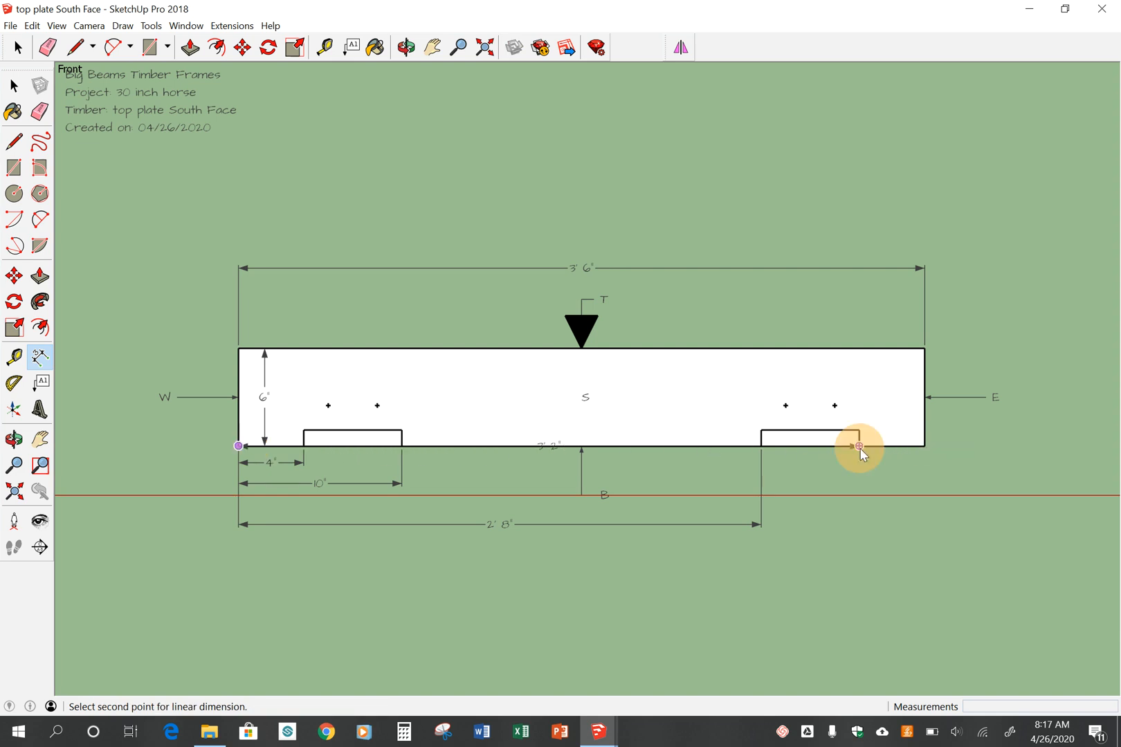
left_click(872, 546)
- Dimension the full length of the bottom edge from the west to the east corner, below the housing dimensions
left_click(239, 446)
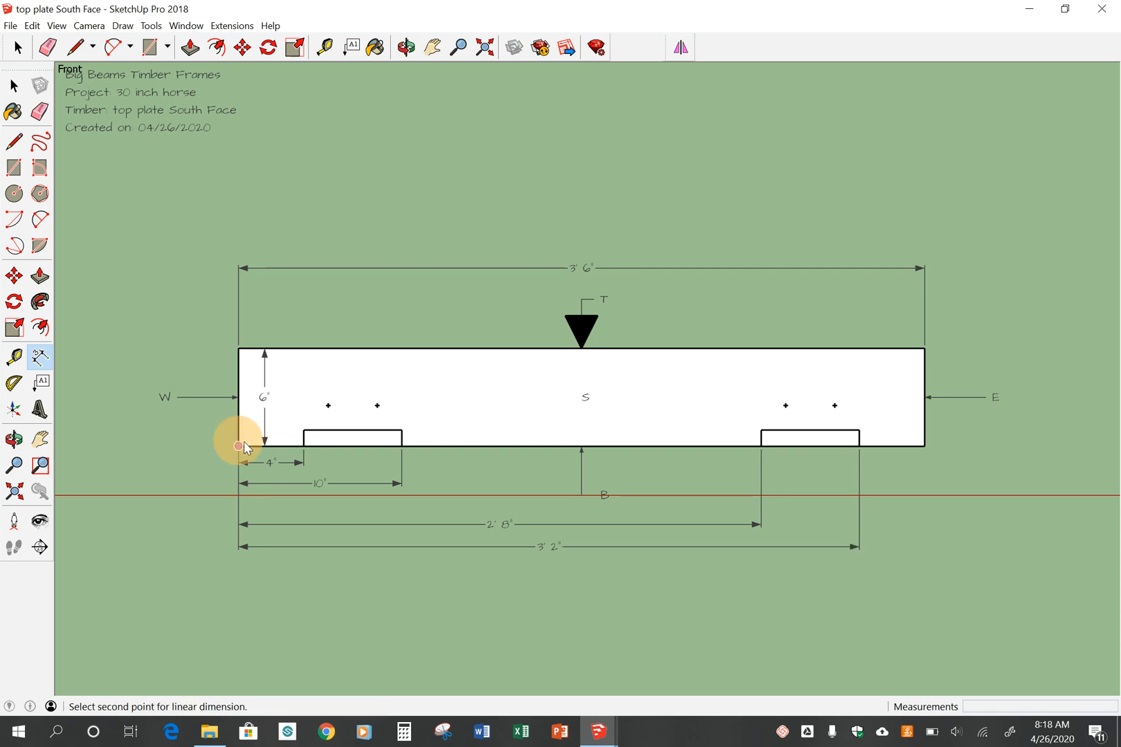
left_click(925, 446)
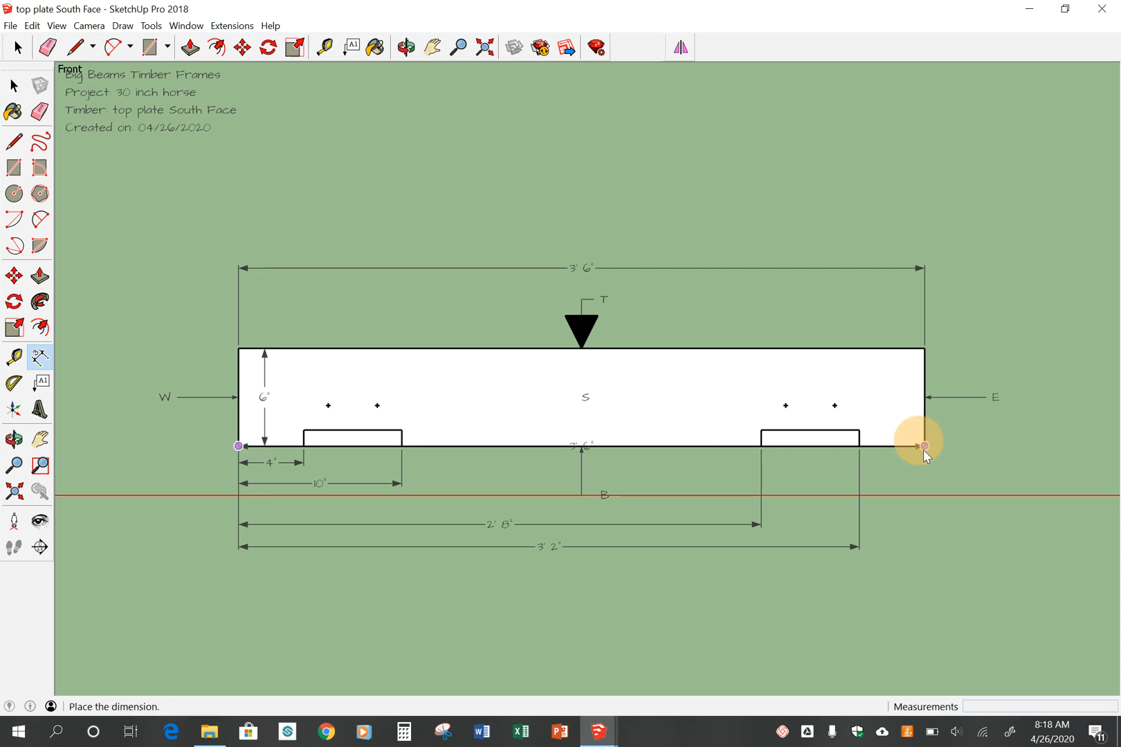
left_click(938, 575)
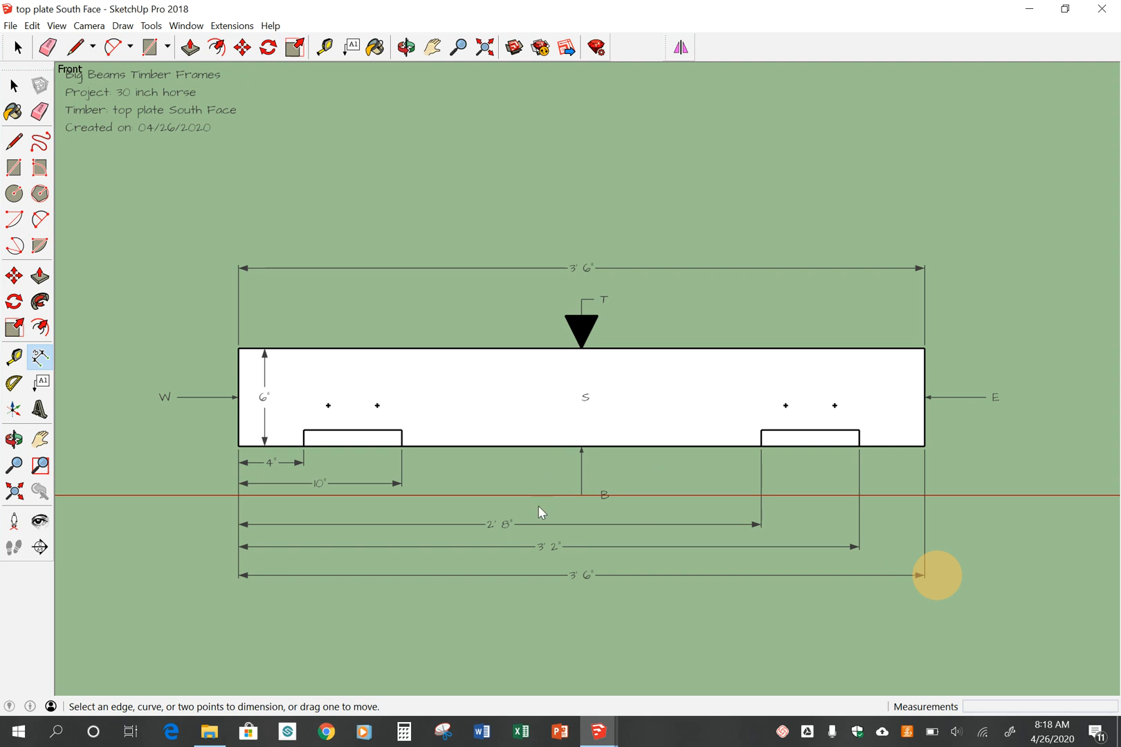
- Dimension the gap between the west and east housings along the south face's bottom edge, just below the face
left_click(402, 446)
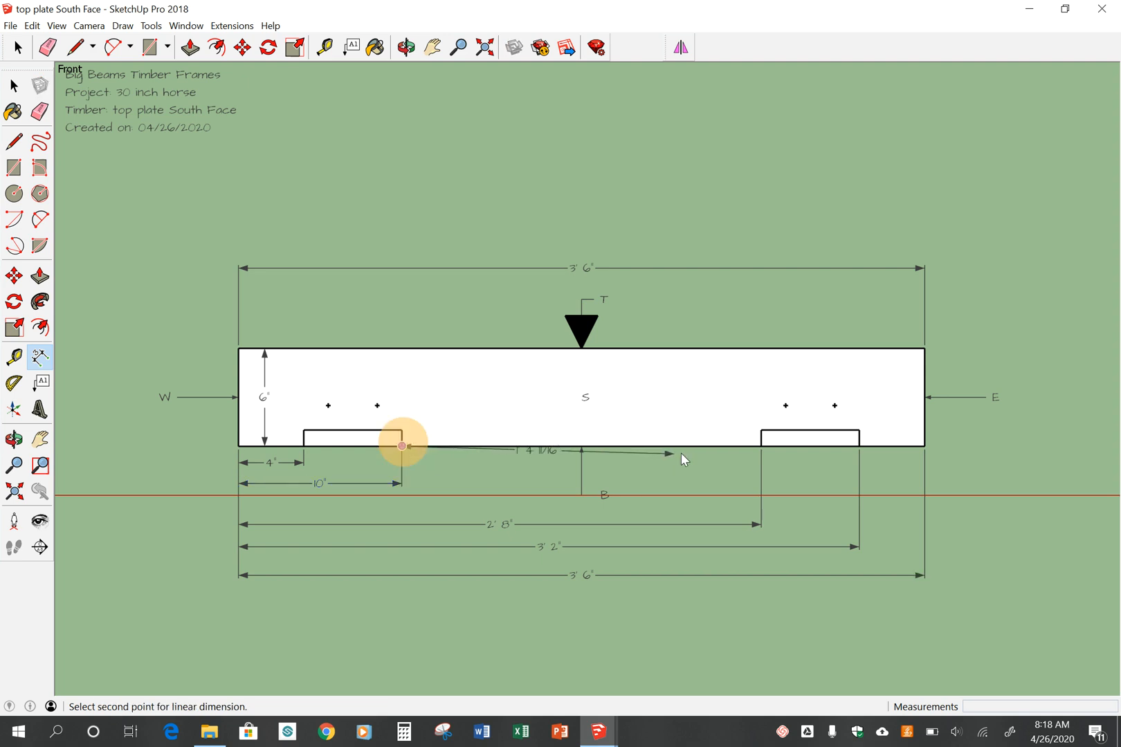
left_click(761, 447)
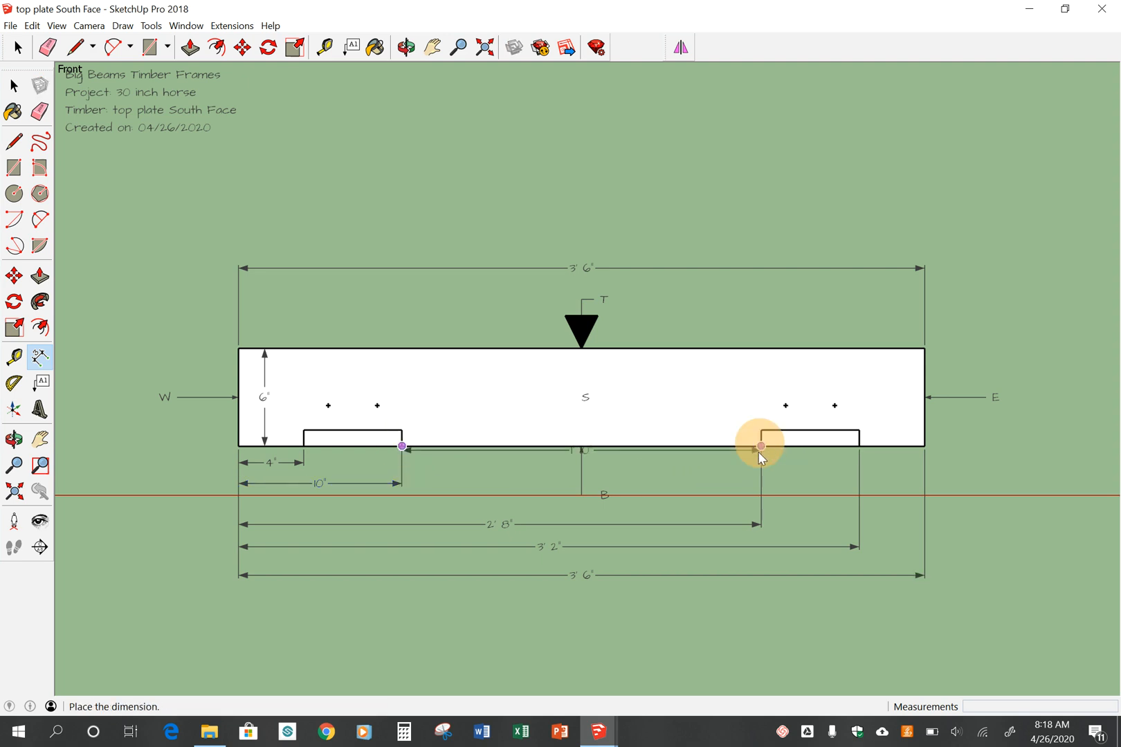
left_click(757, 462)
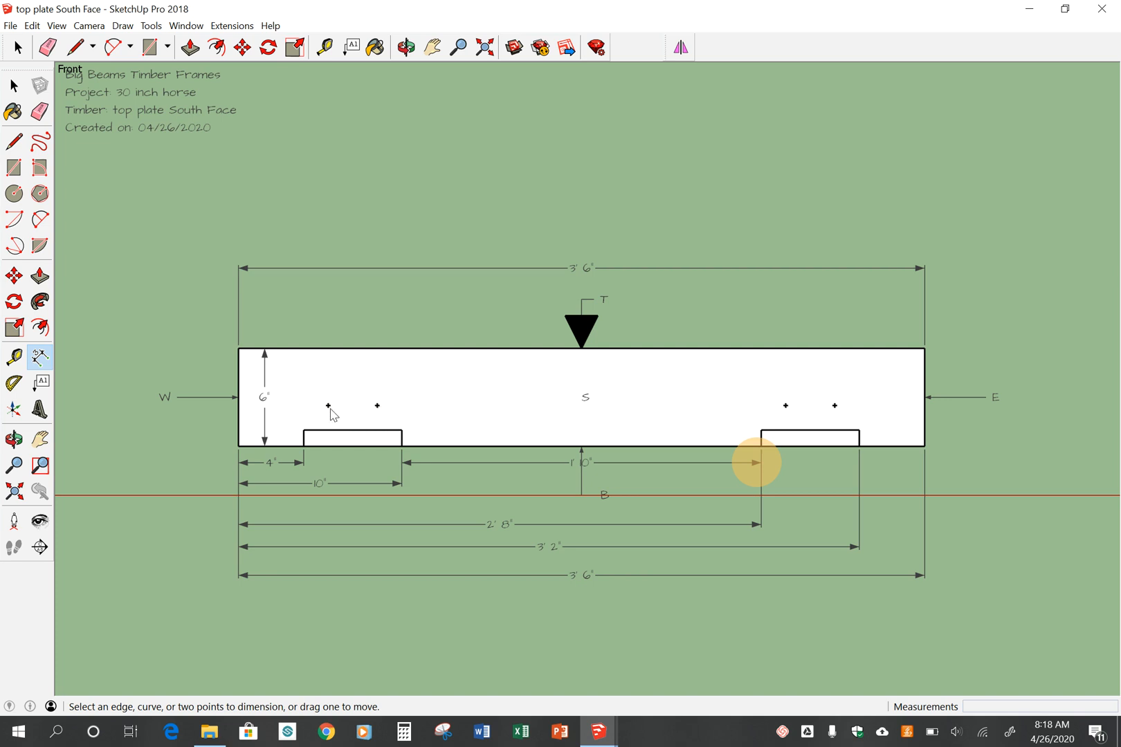
- Dimension horizontally from the face's west end to each of the two west peg hole centers, inside the face
left_click(329, 406)
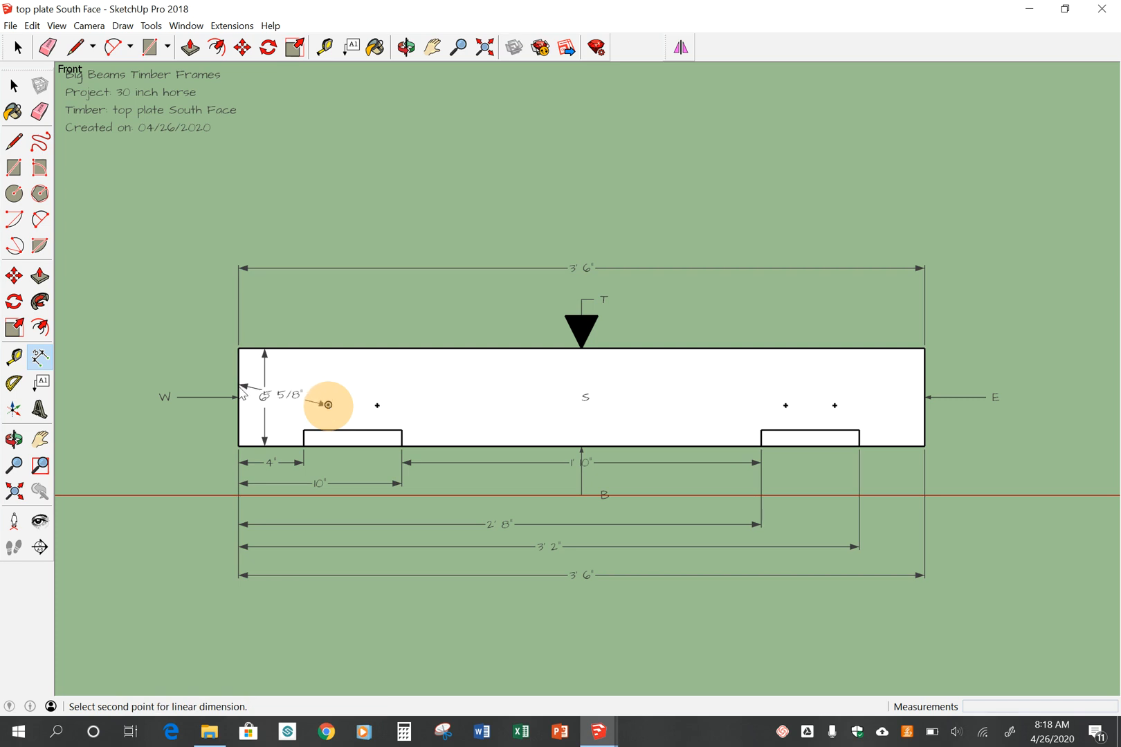
left_click(238, 348)
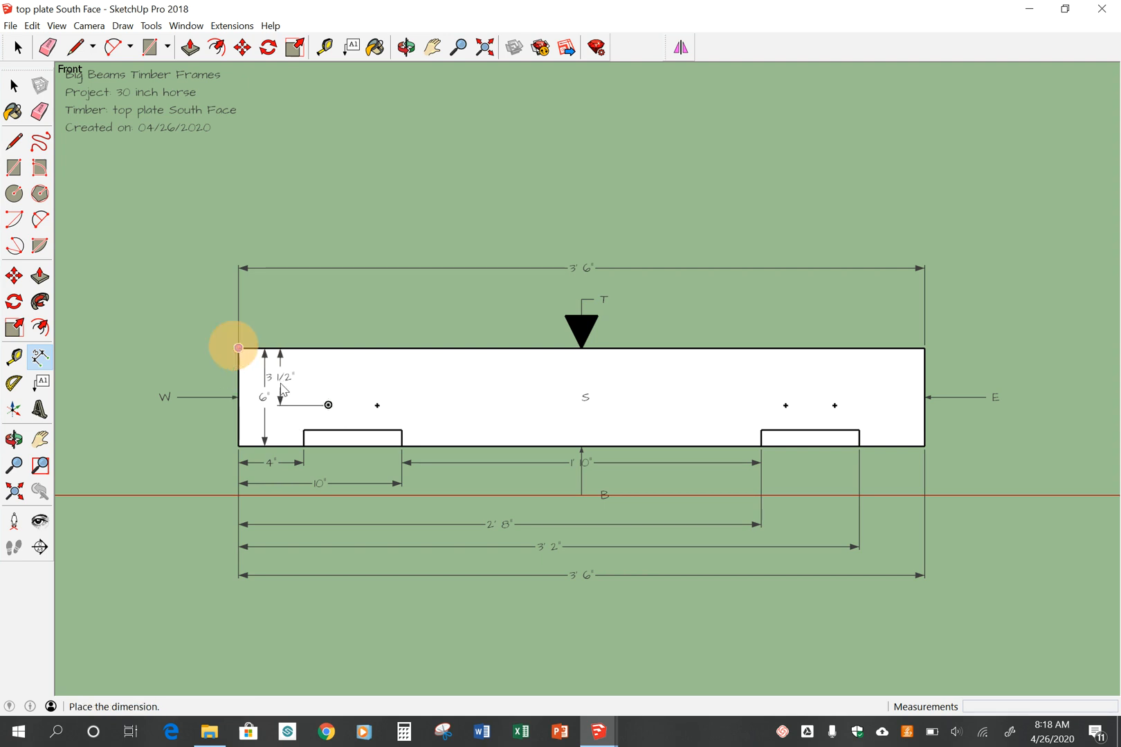
left_click(283, 416)
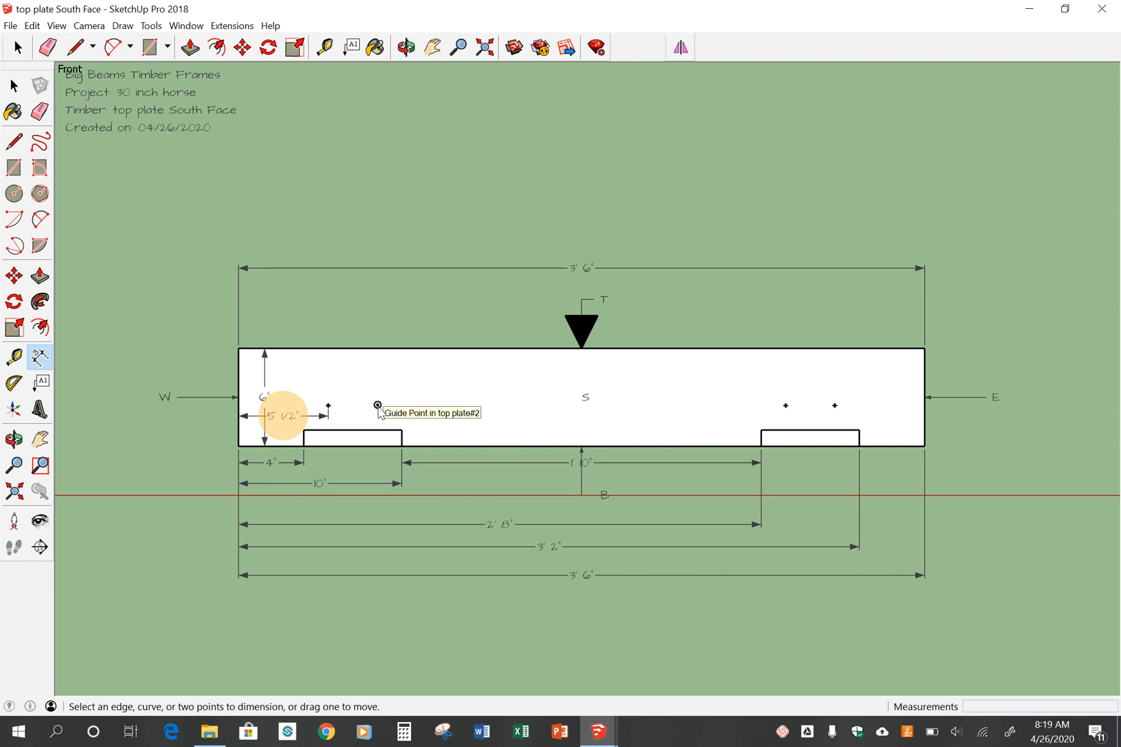
left_click(377, 405)
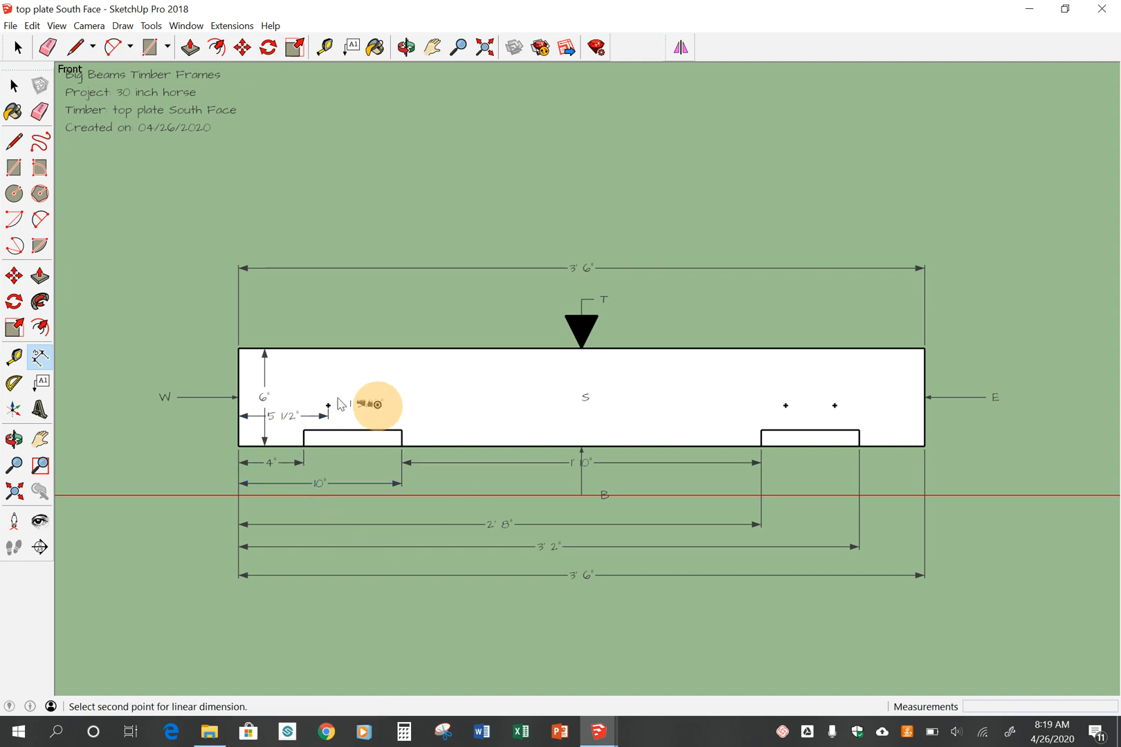
left_click(238, 398)
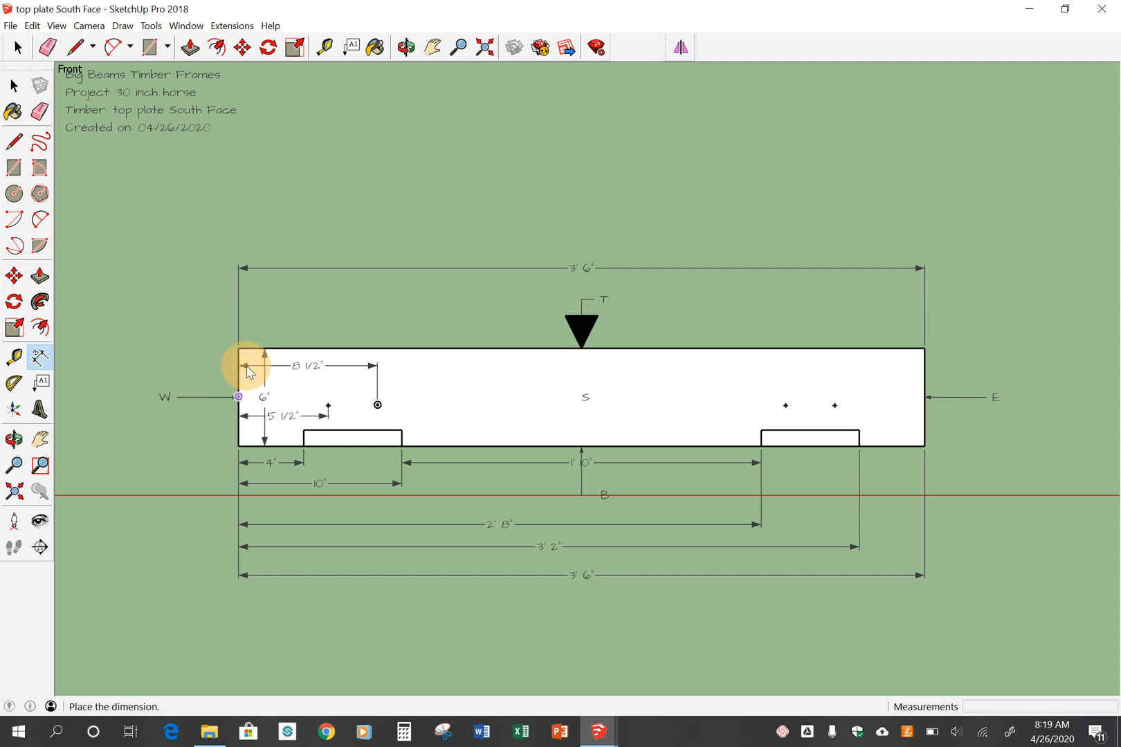
left_click(246, 366)
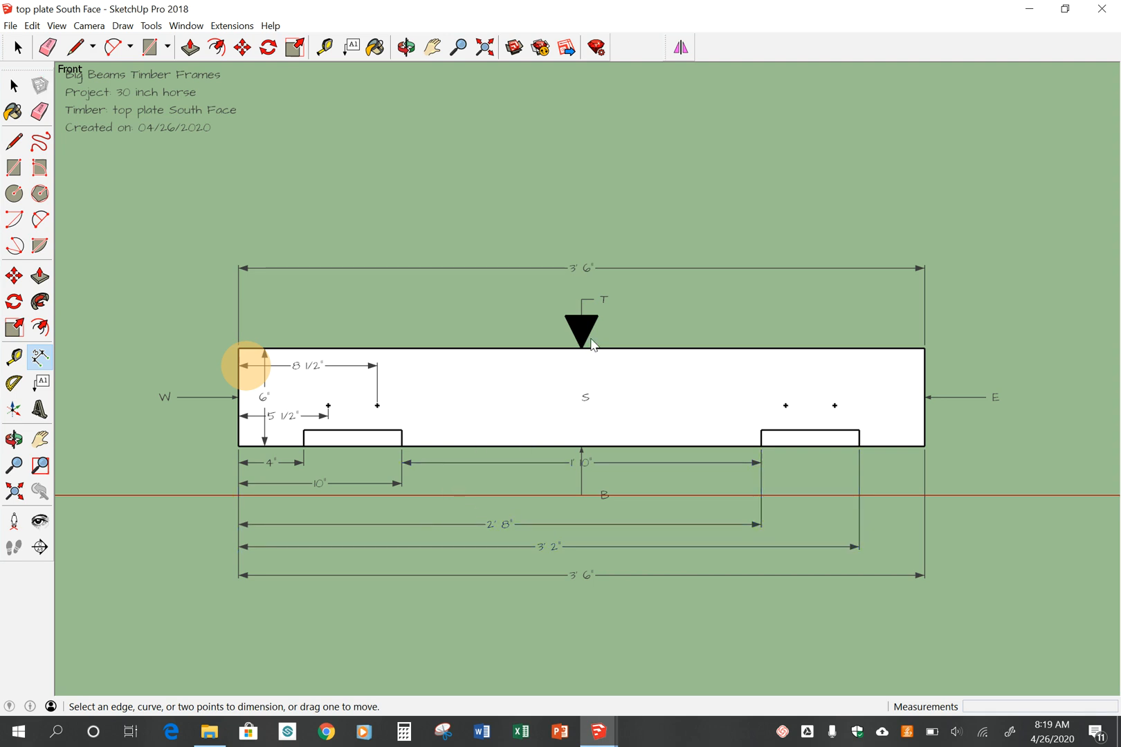
- Dimension vertically from the face's upper west corner to the first west peg center, placed between the two west pegs
left_click(329, 406)
left_click(330, 408)
left_click(243, 356)
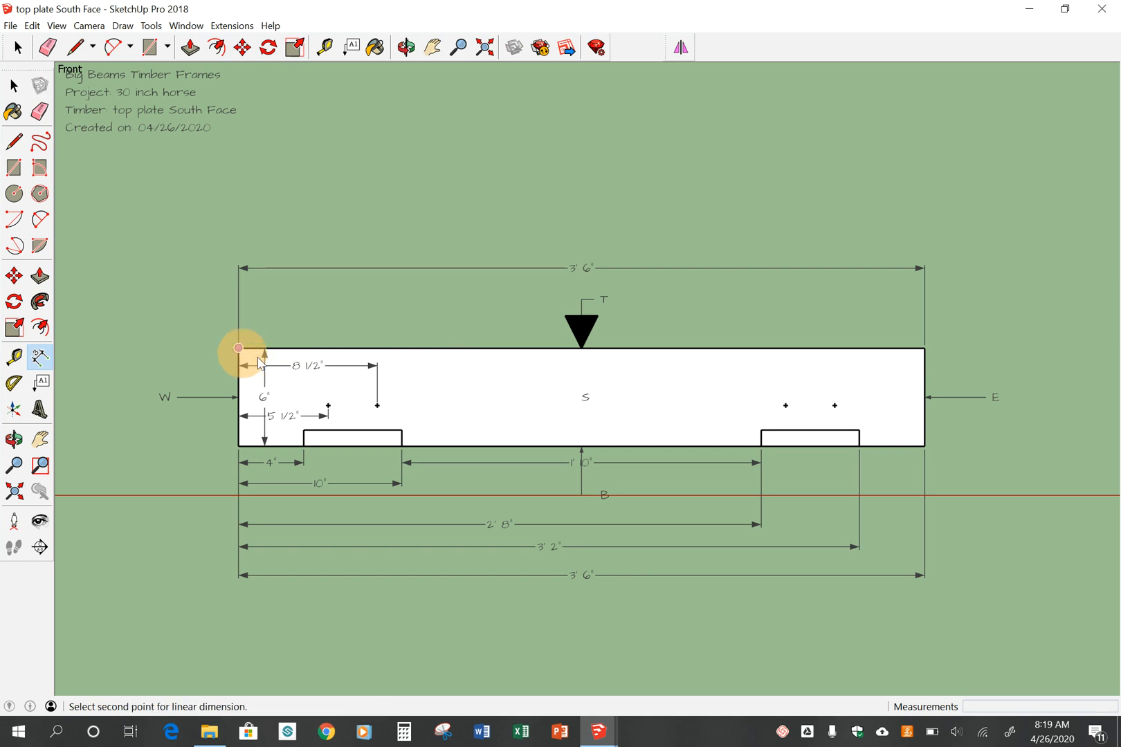
left_click(328, 405)
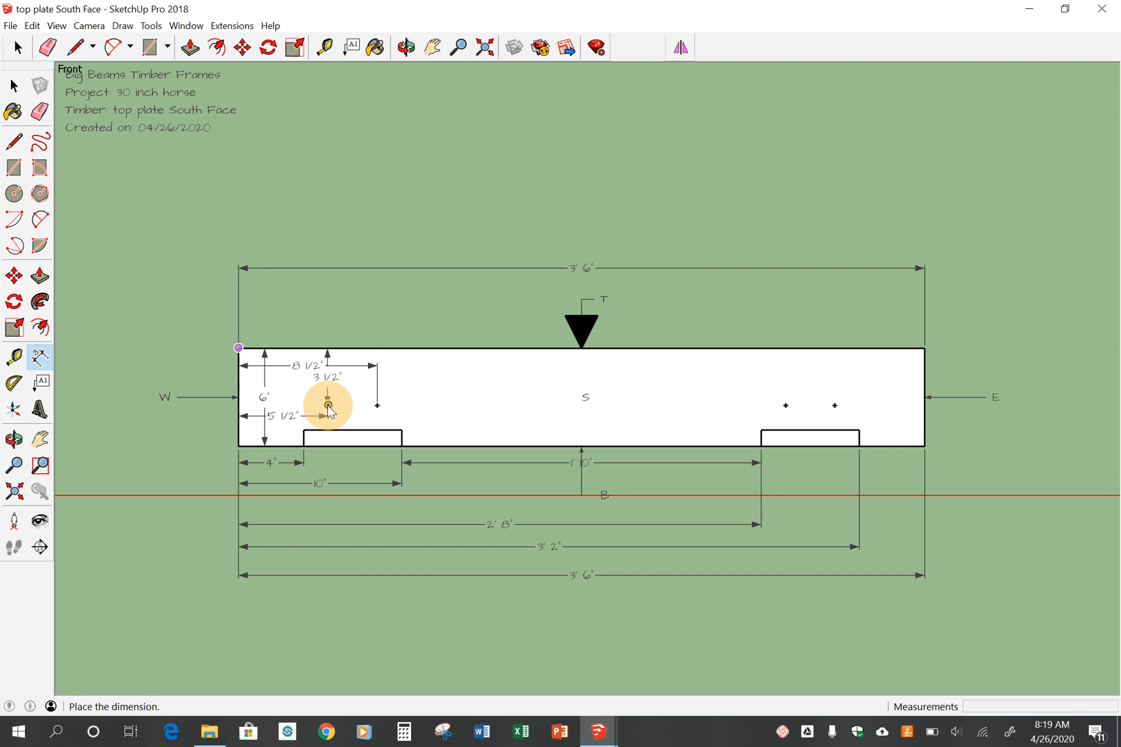
left_click(351, 404)
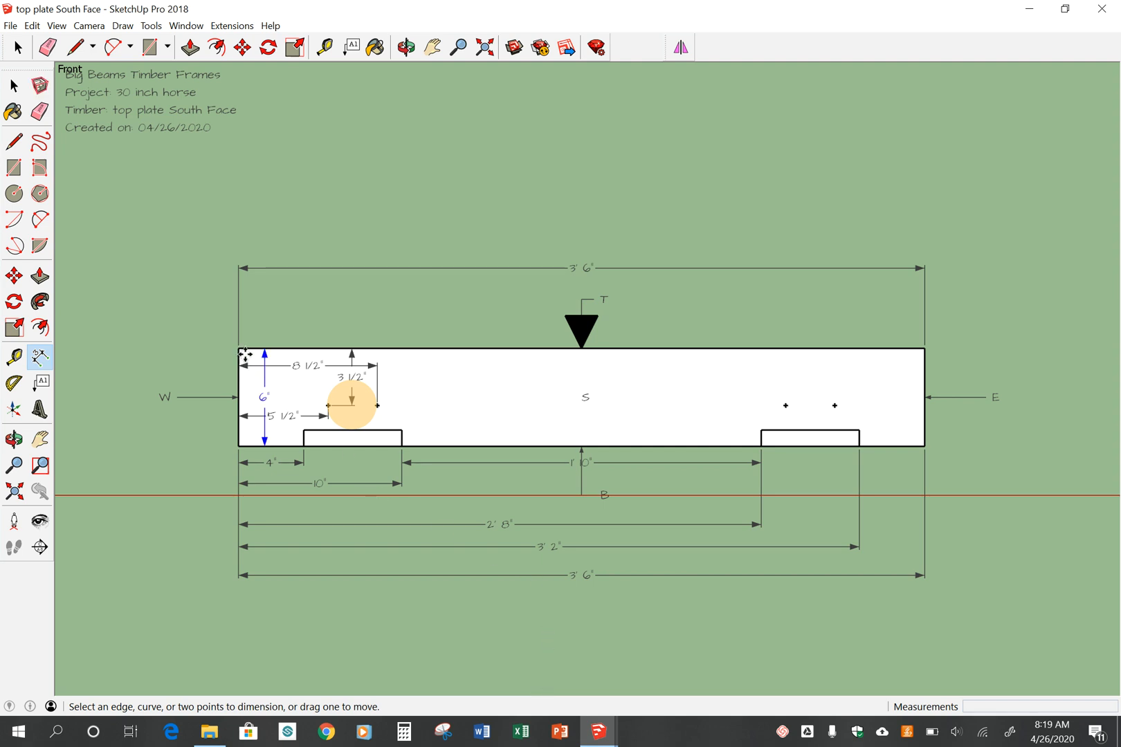
left_click(328, 407)
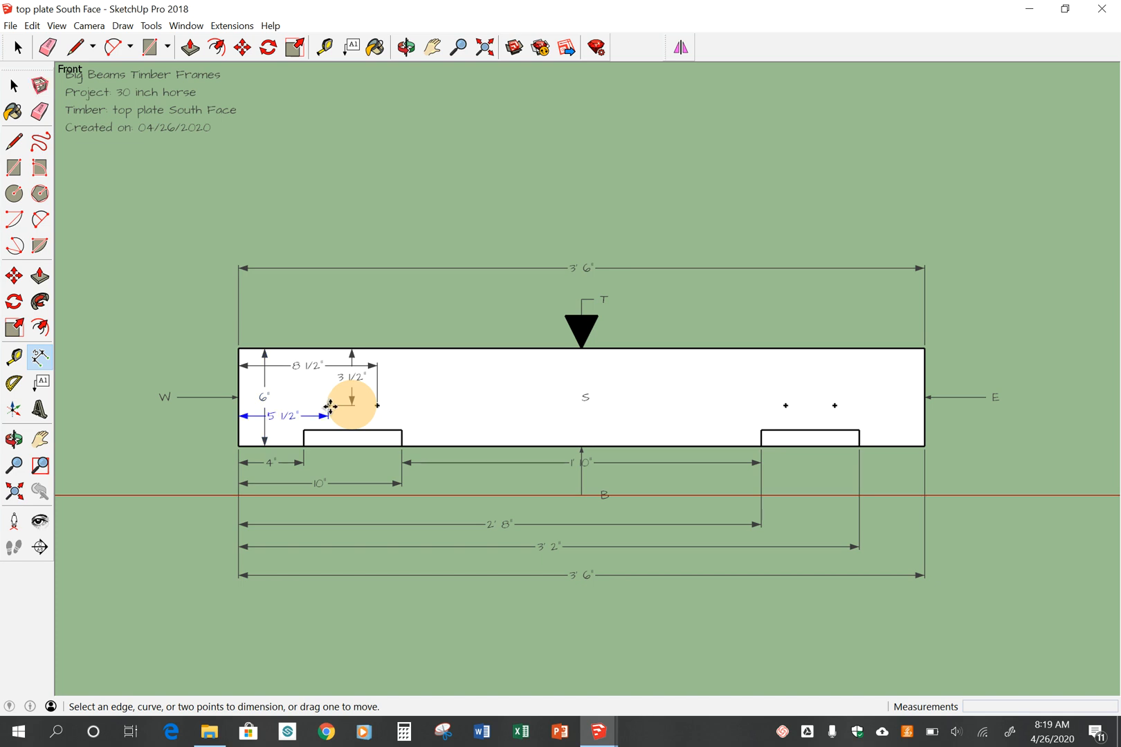
left_click(331, 407)
scroll(331, 407, "up", 7)
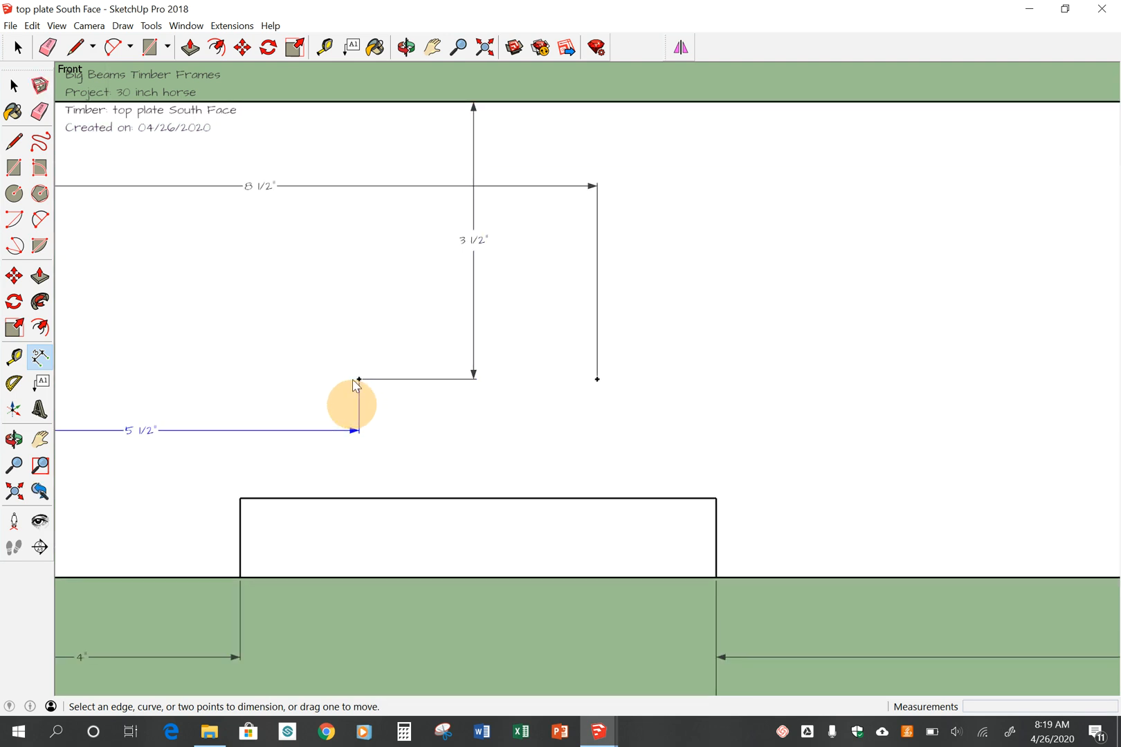
scroll(358, 394, "down", 5)
scroll(273, 405, "down", 4)
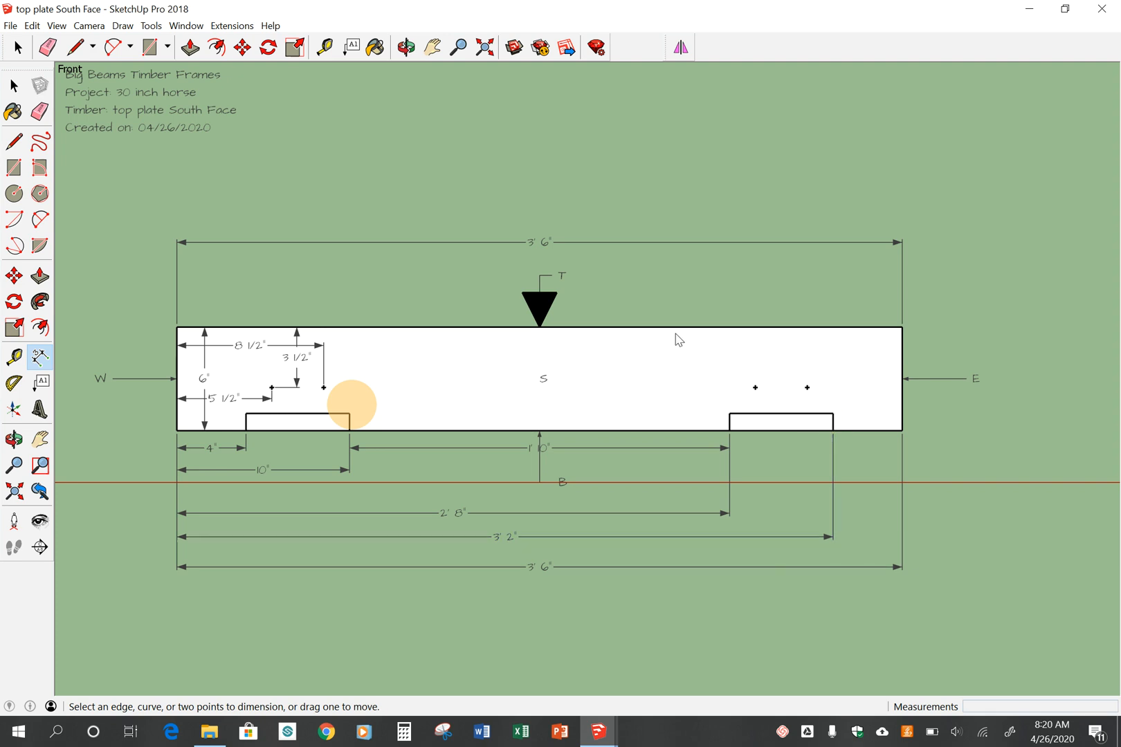
- Dimension vertically from the face's upper east corner to the upper edge of the east housing, placed between the two east pegs
left_click(902, 328)
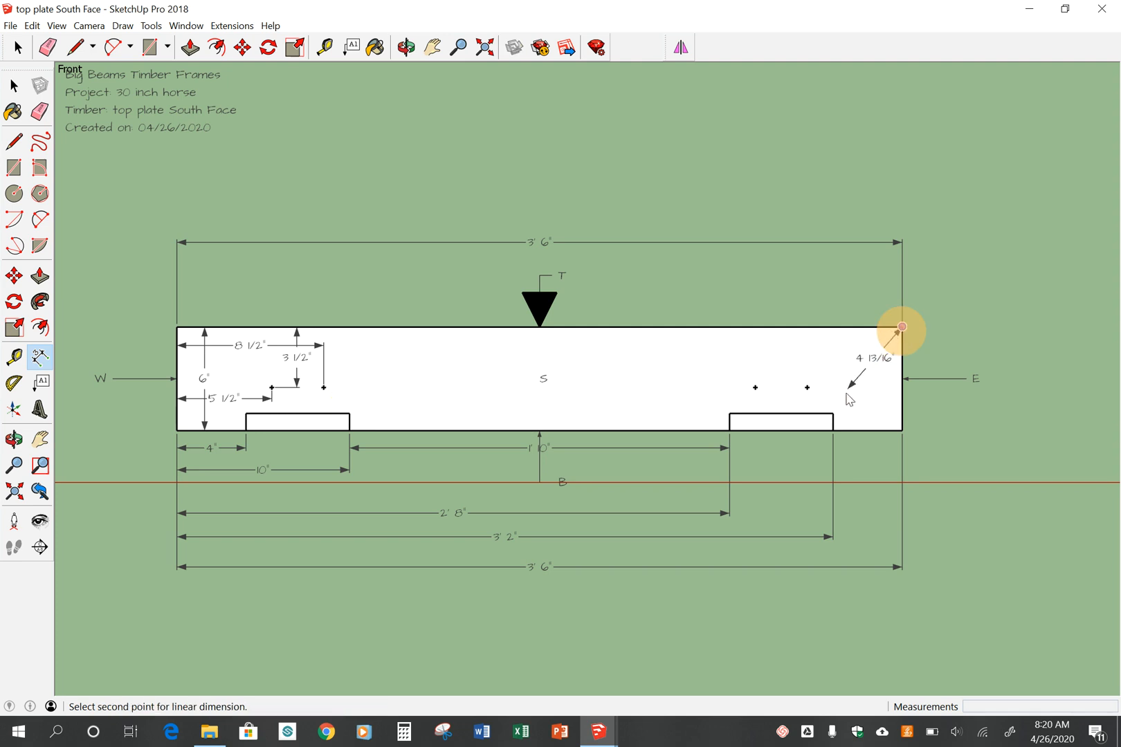
left_click(834, 414)
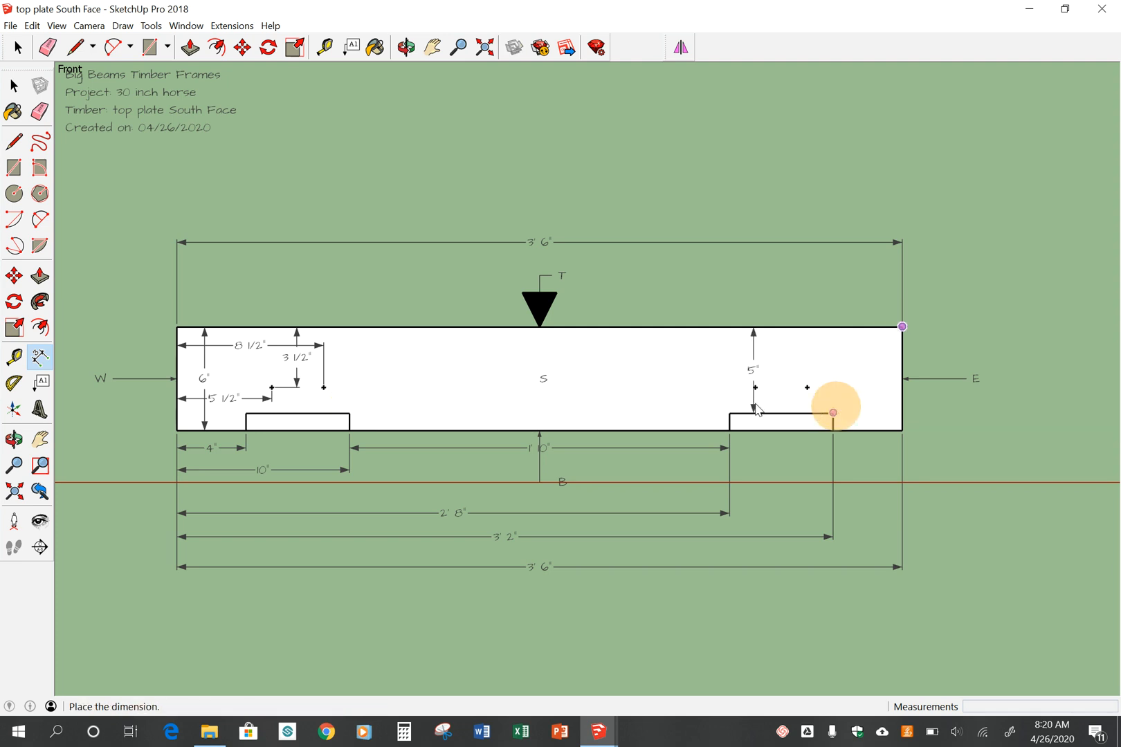
left_click(783, 397)
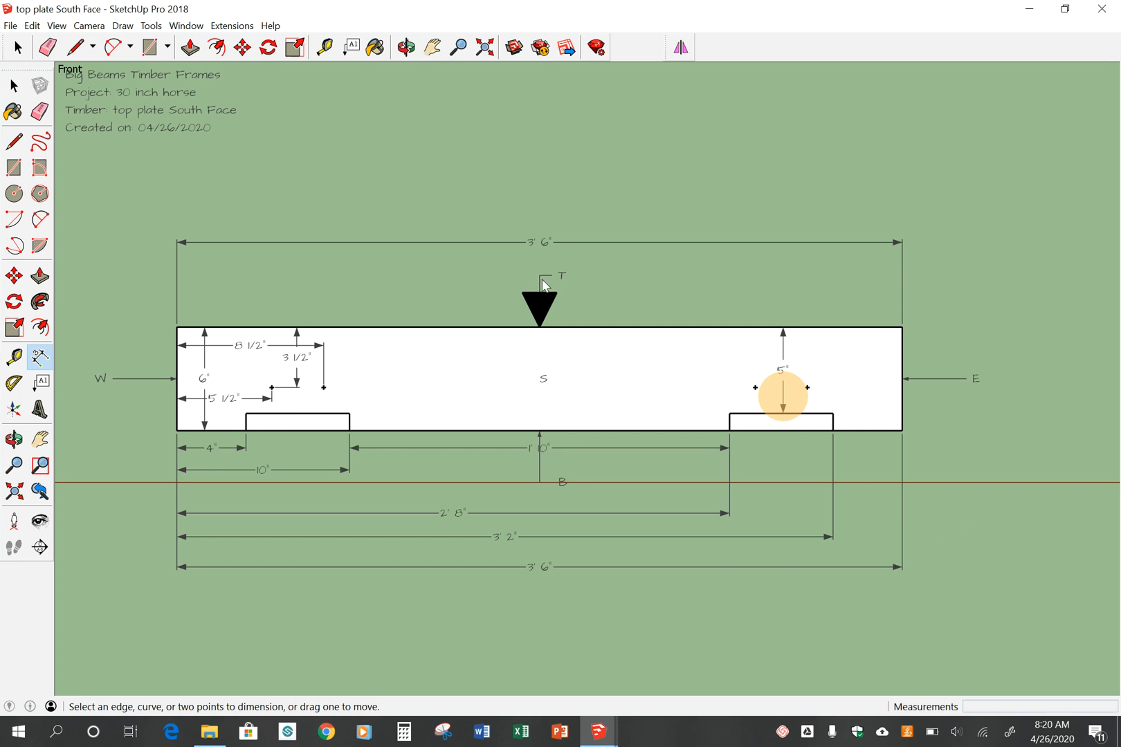
- Switch the south face drawing's face style to X-ray
scroll(250, 187, "up", 1)
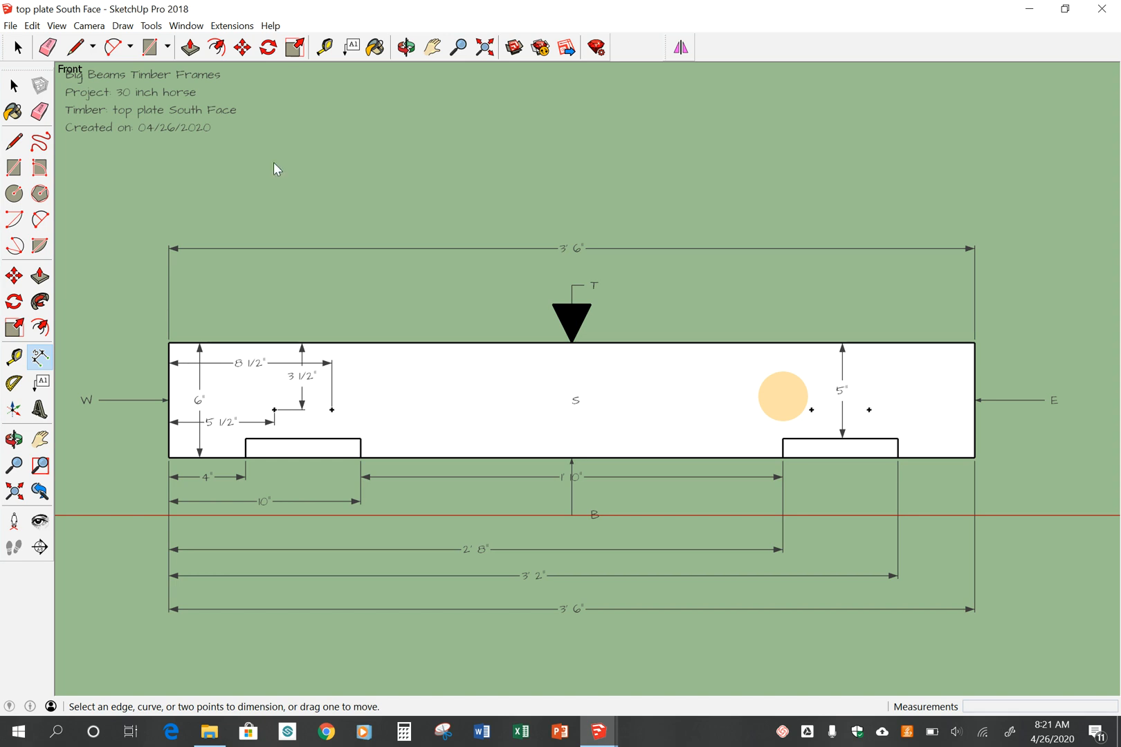
left_click(56, 27)
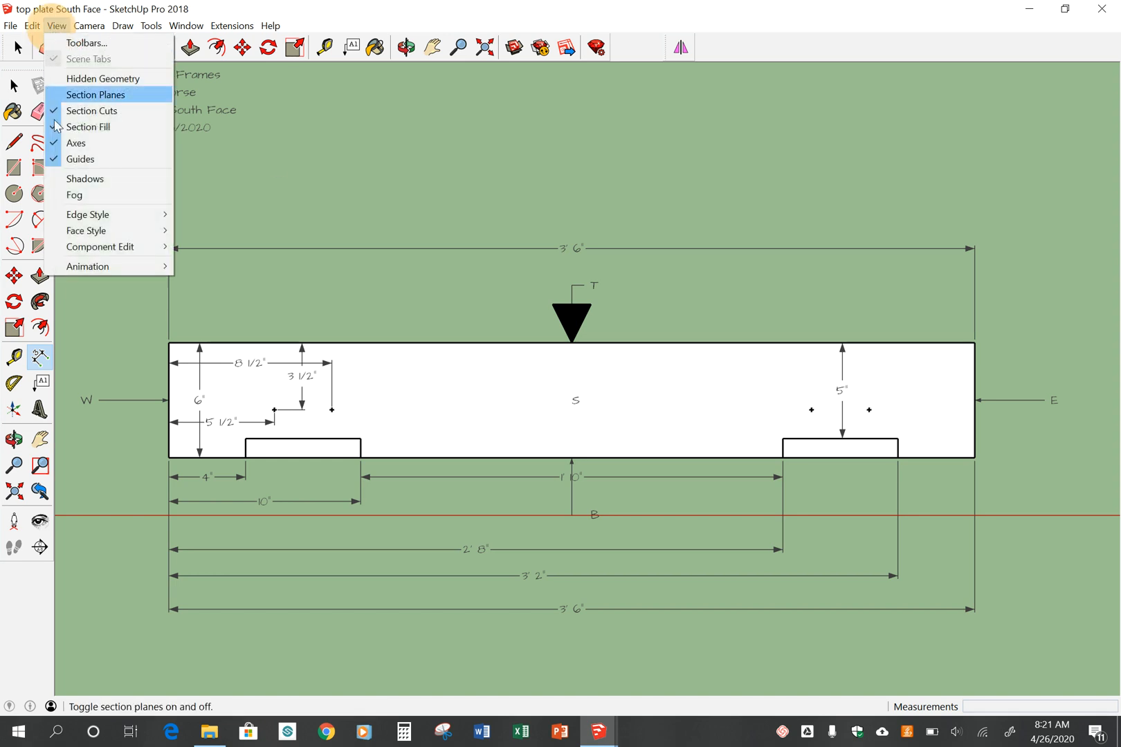
mouse_move(156, 231)
left_click(205, 233)
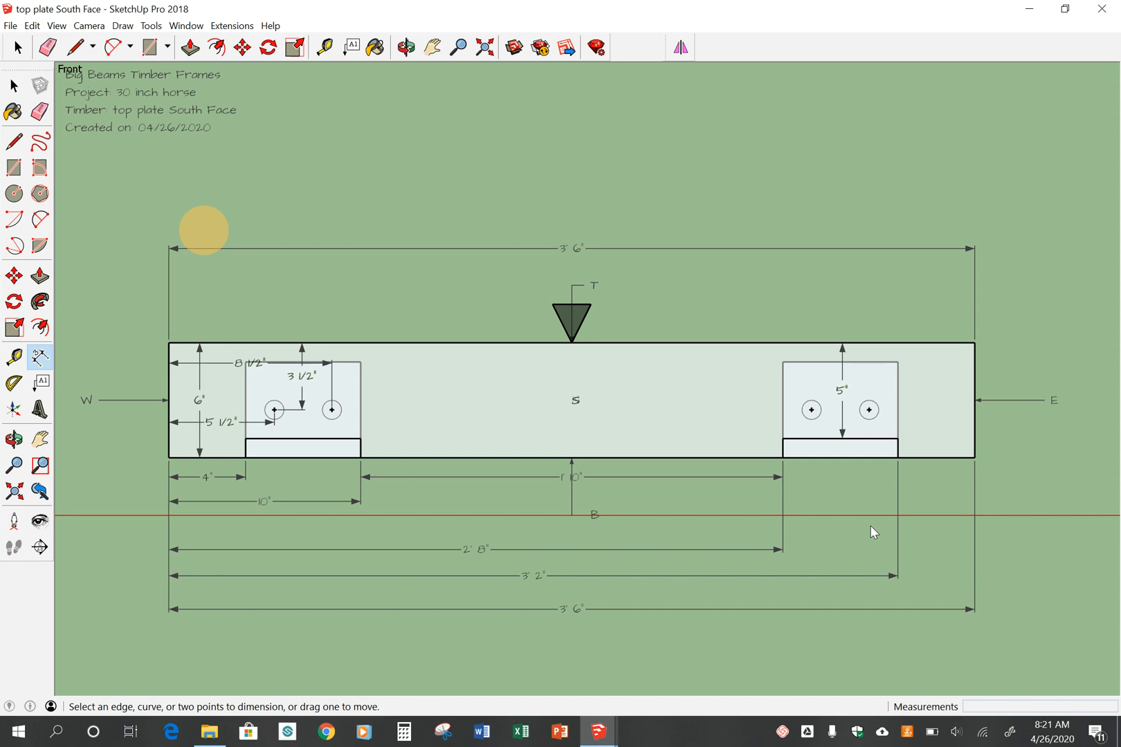
- Measure the depth of the east and west mortises from their upper corners to the bottom edge with the Tape Measure
left_click(20, 357)
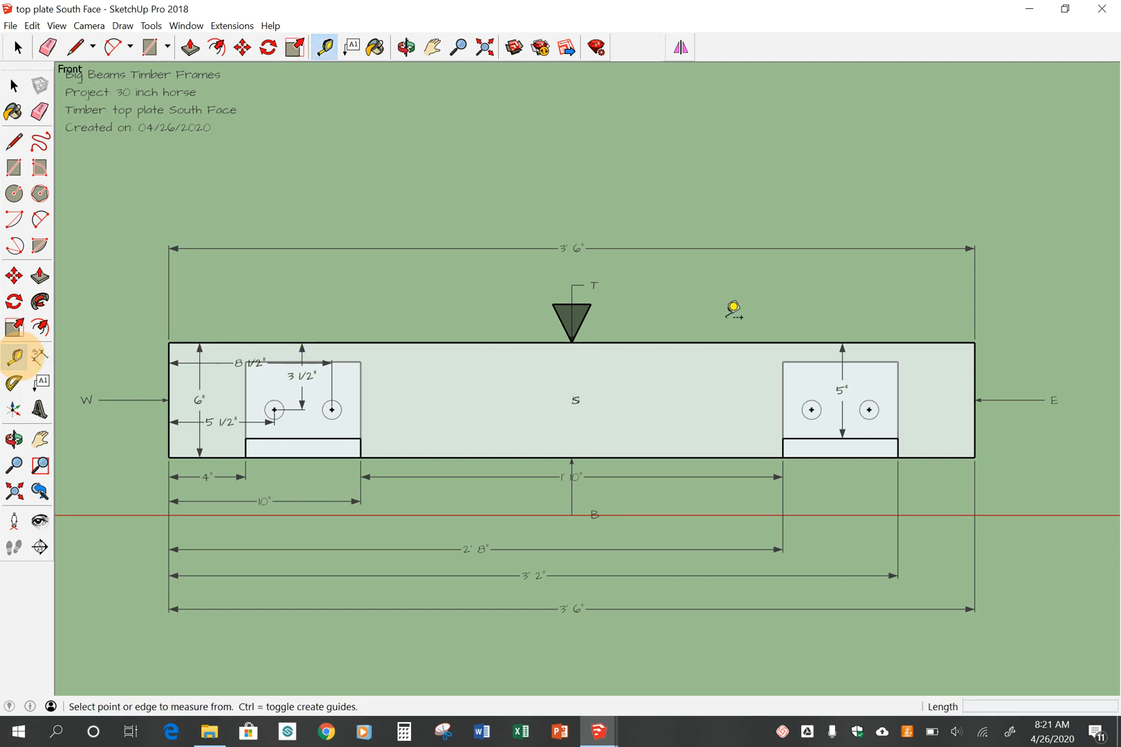
left_click(898, 361)
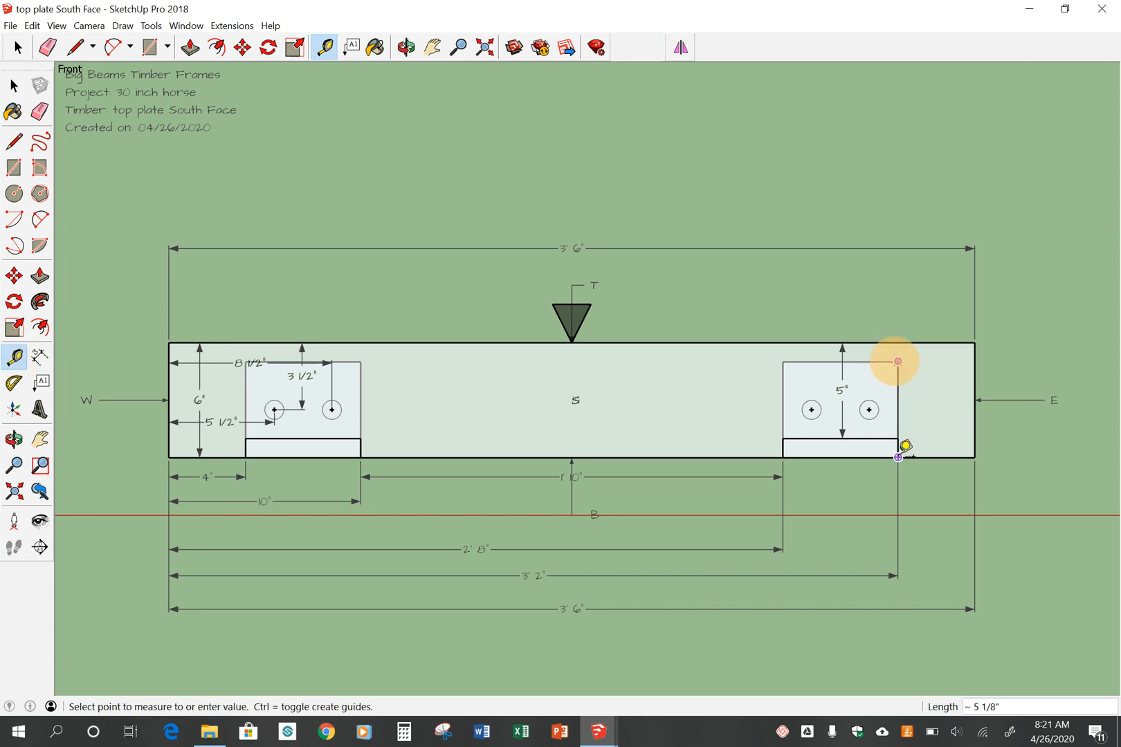
left_click(898, 361)
left_click(361, 362)
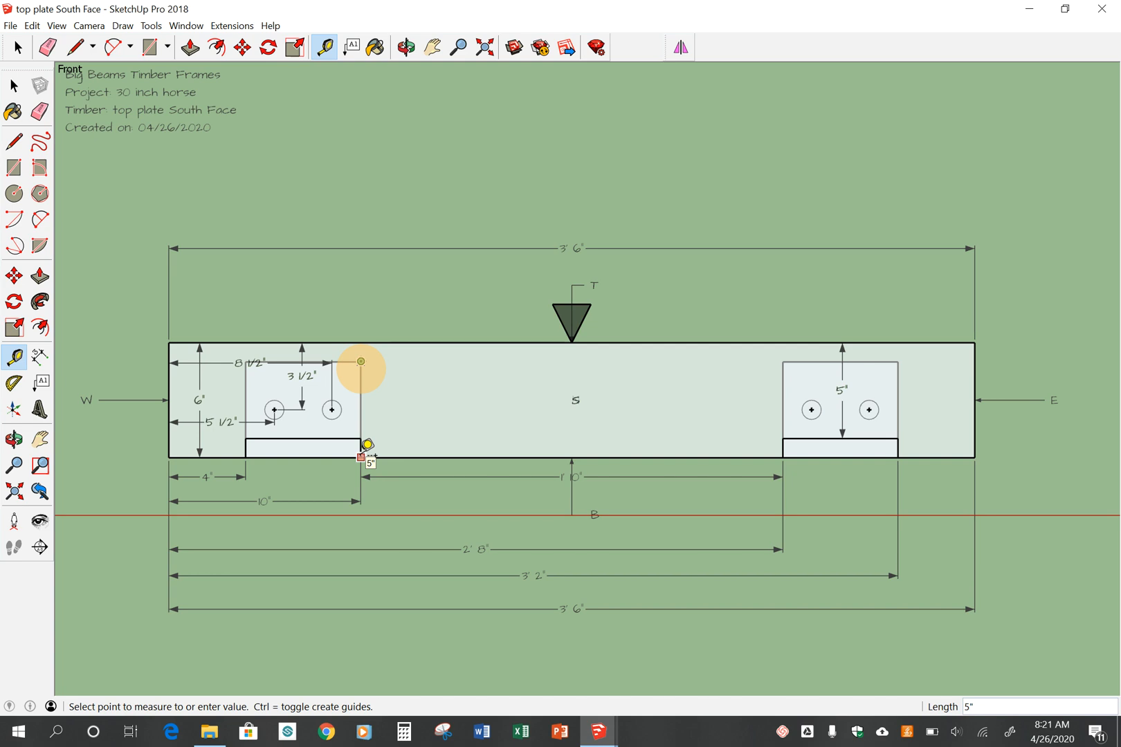
- Dimension the west mortise's depth from its upper east corner to the bottom edge, placed just east of the mortise
left_click(40, 357)
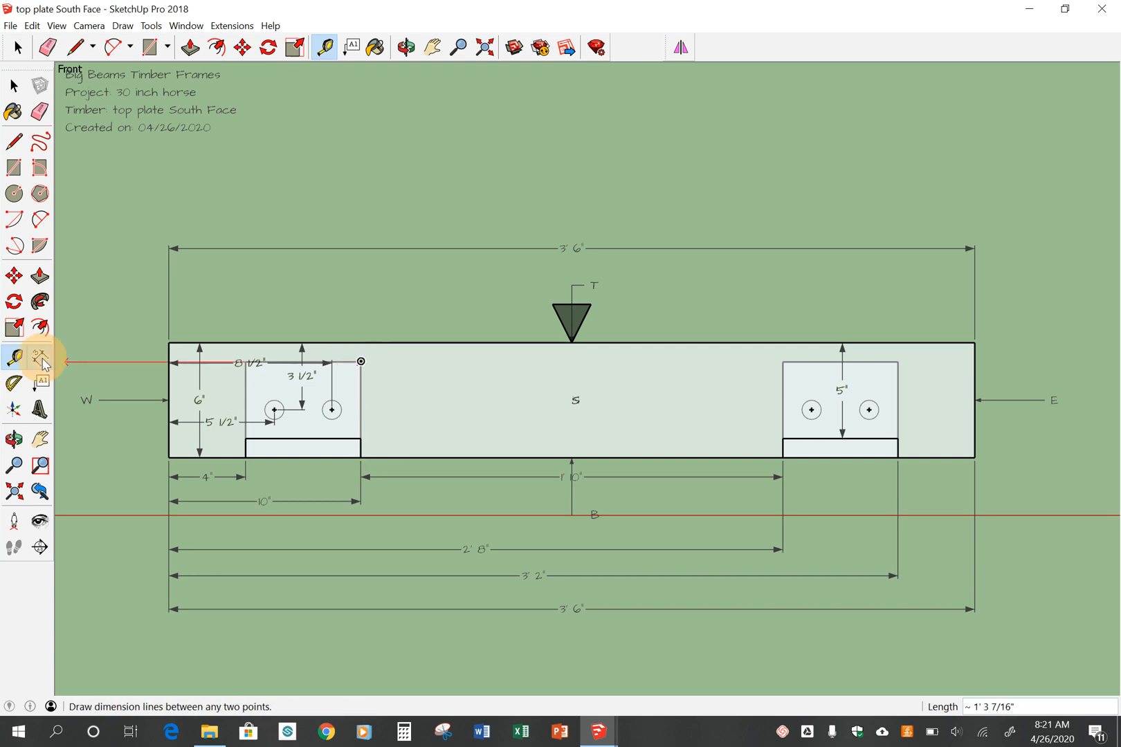
left_click(358, 366)
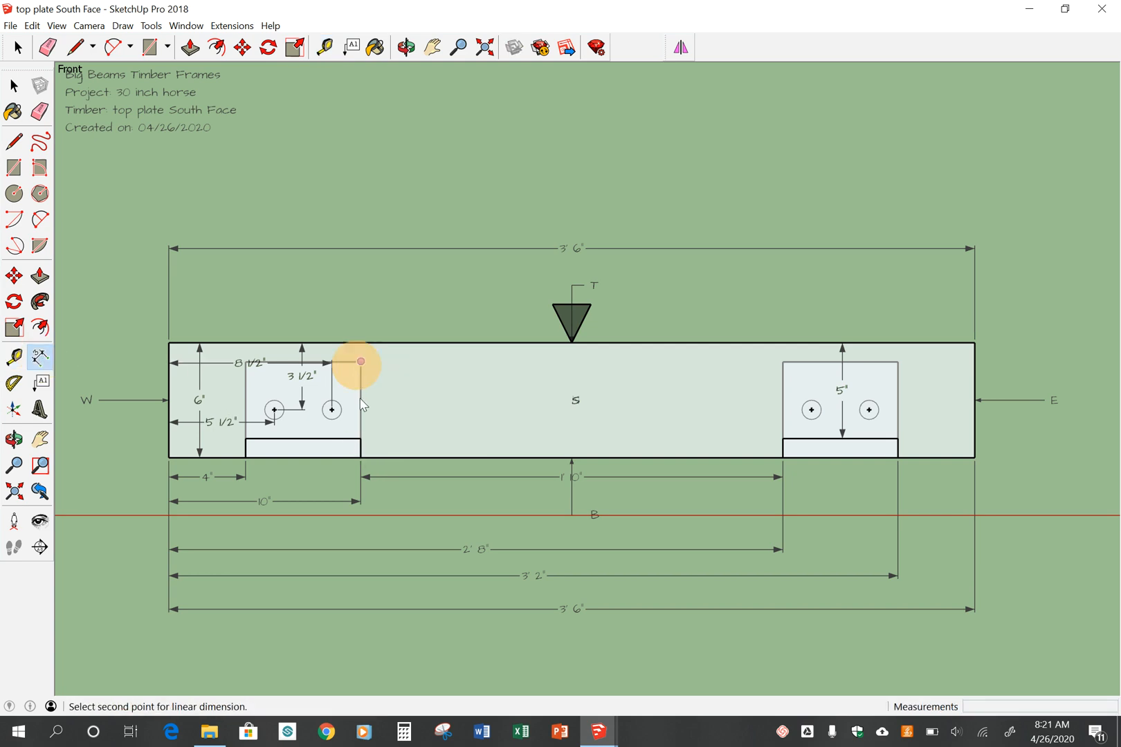
left_click(370, 454)
left_click(413, 454)
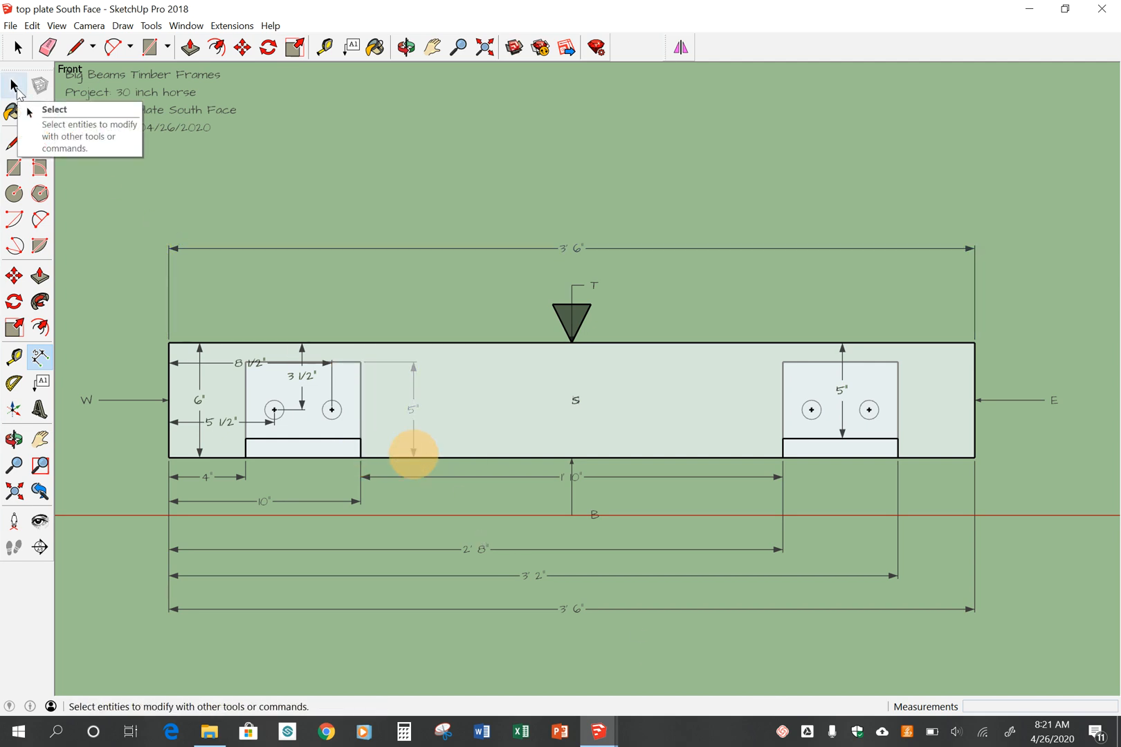
- Save the South Face drawing and switch to the top plate Bottom Face drawing
left_click(13, 87)
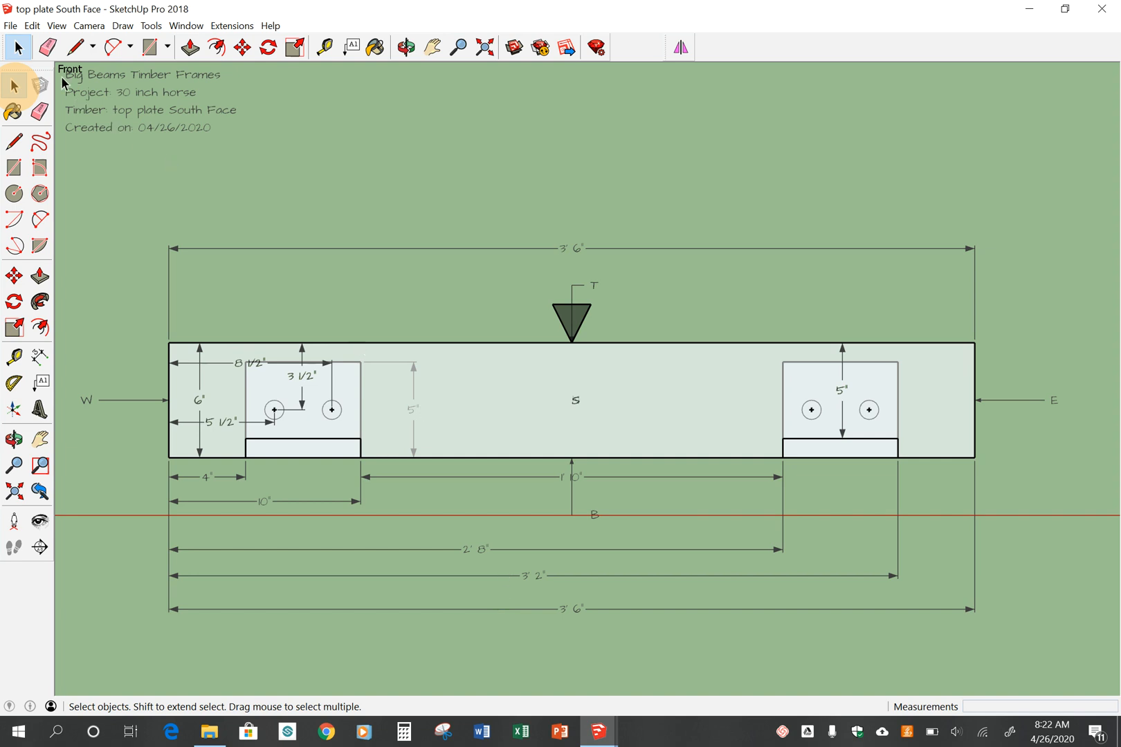
left_click(12, 27)
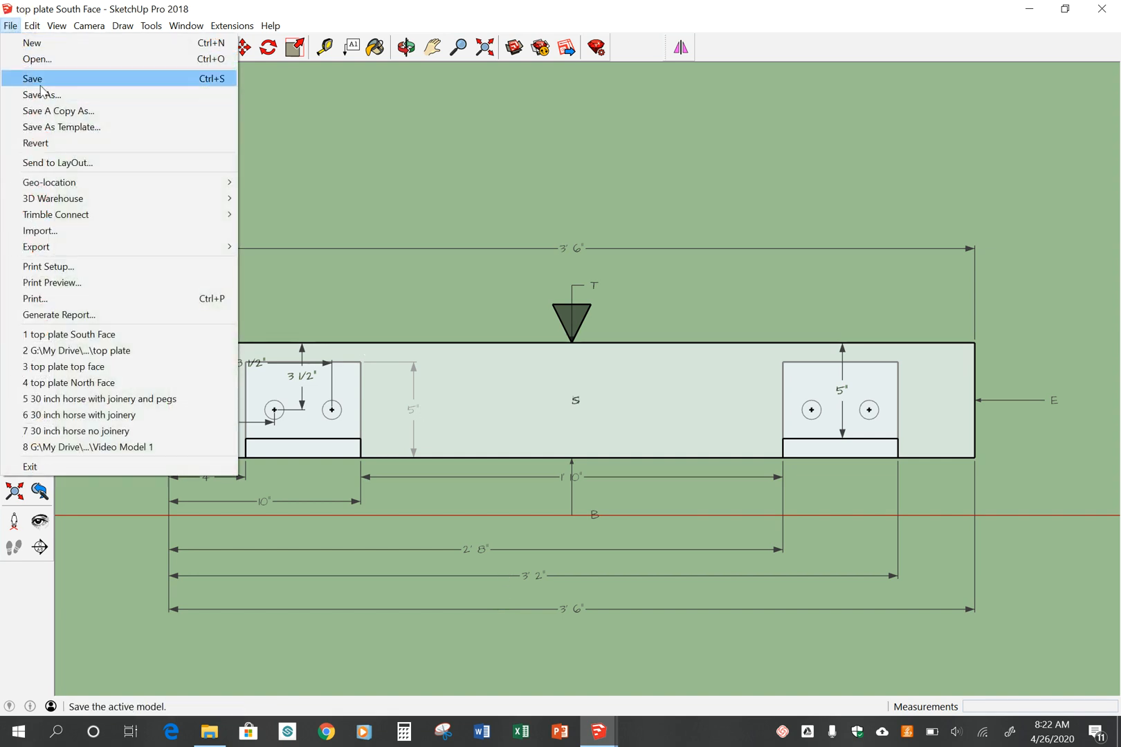
left_click(36, 80)
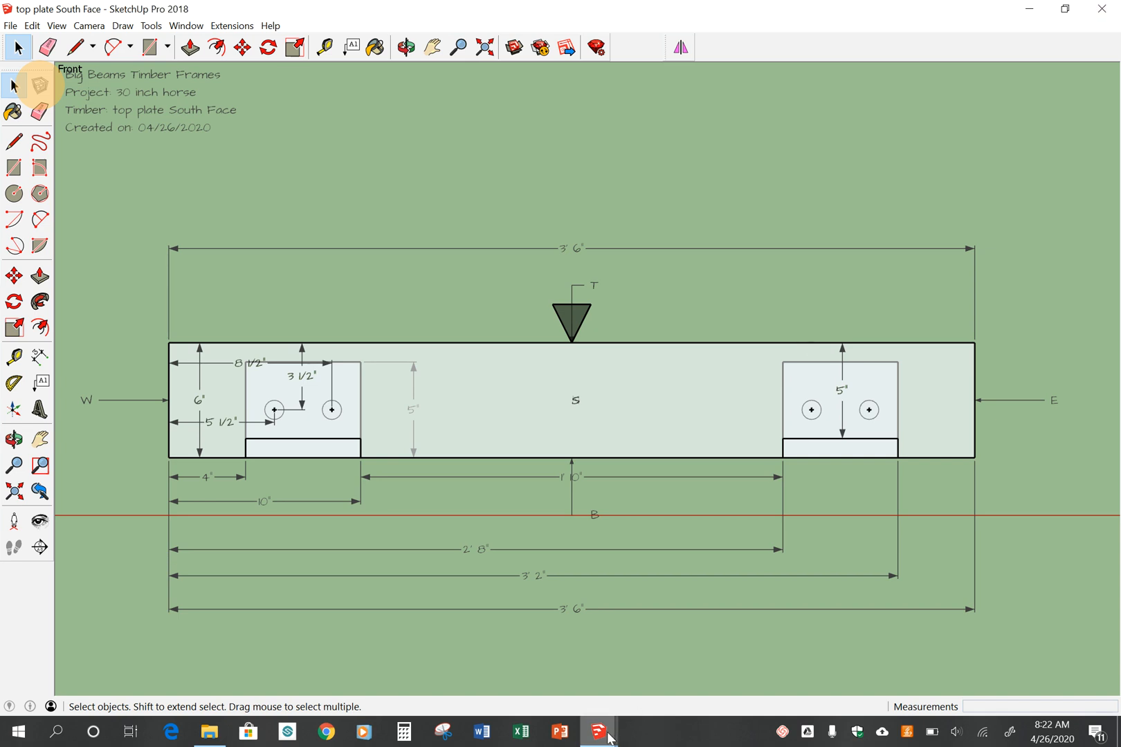
mouse_move(609, 739)
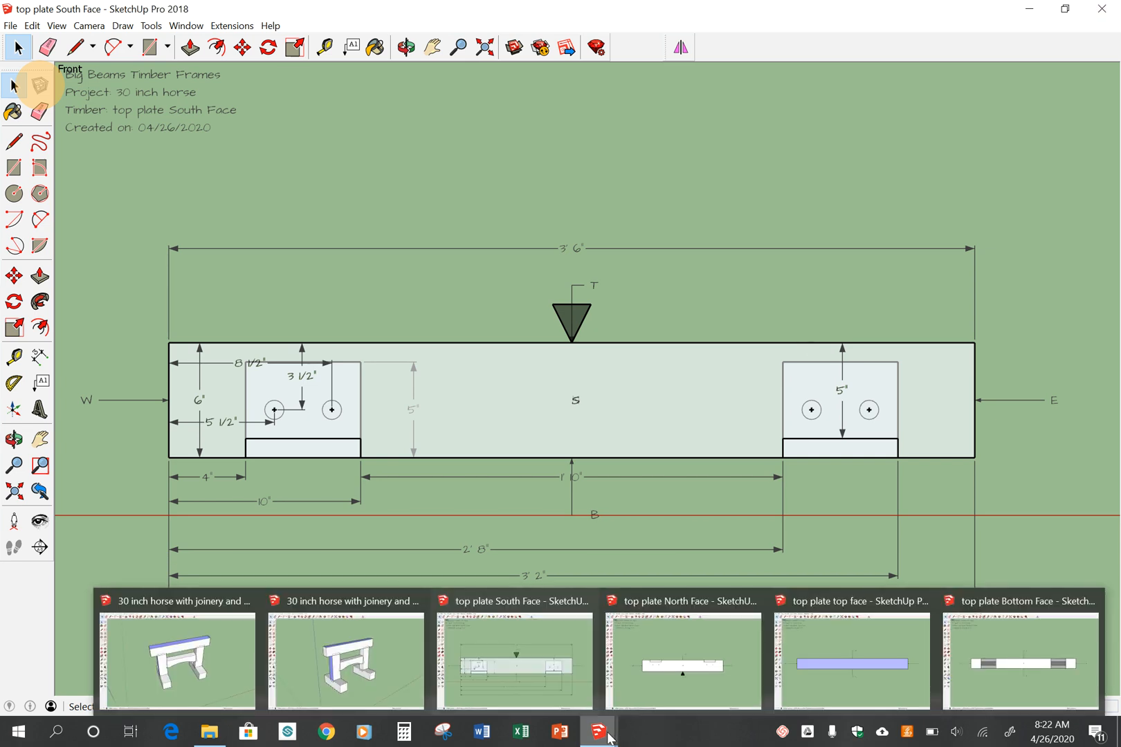
left_click(990, 673)
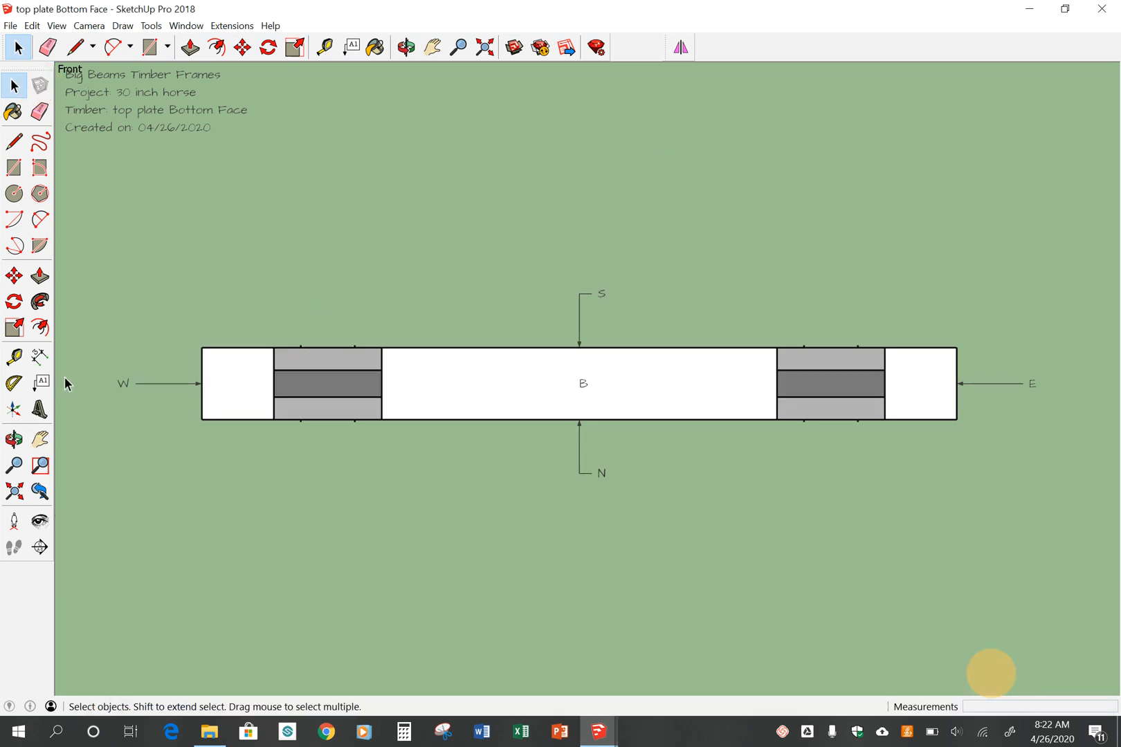
- Dimension the offset from the southwest corner to the west mortise beyond the south edge, and the timber's width just inside the west end
left_click(39, 356)
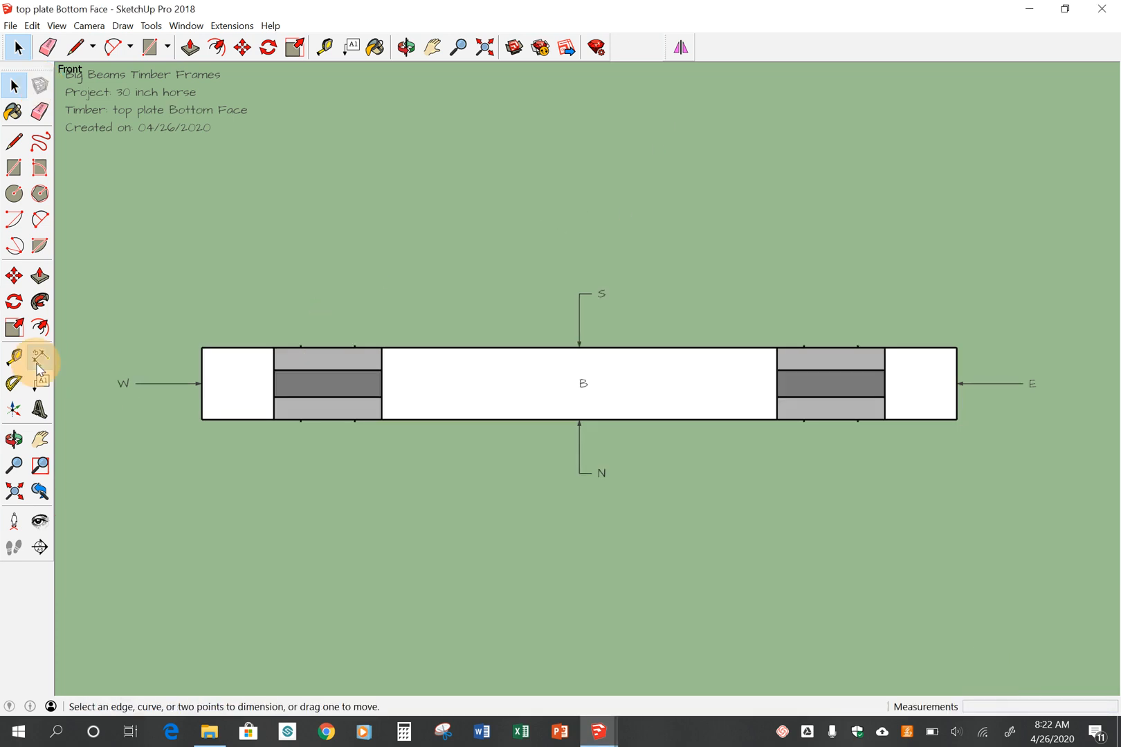
left_click(201, 347)
left_click(274, 347)
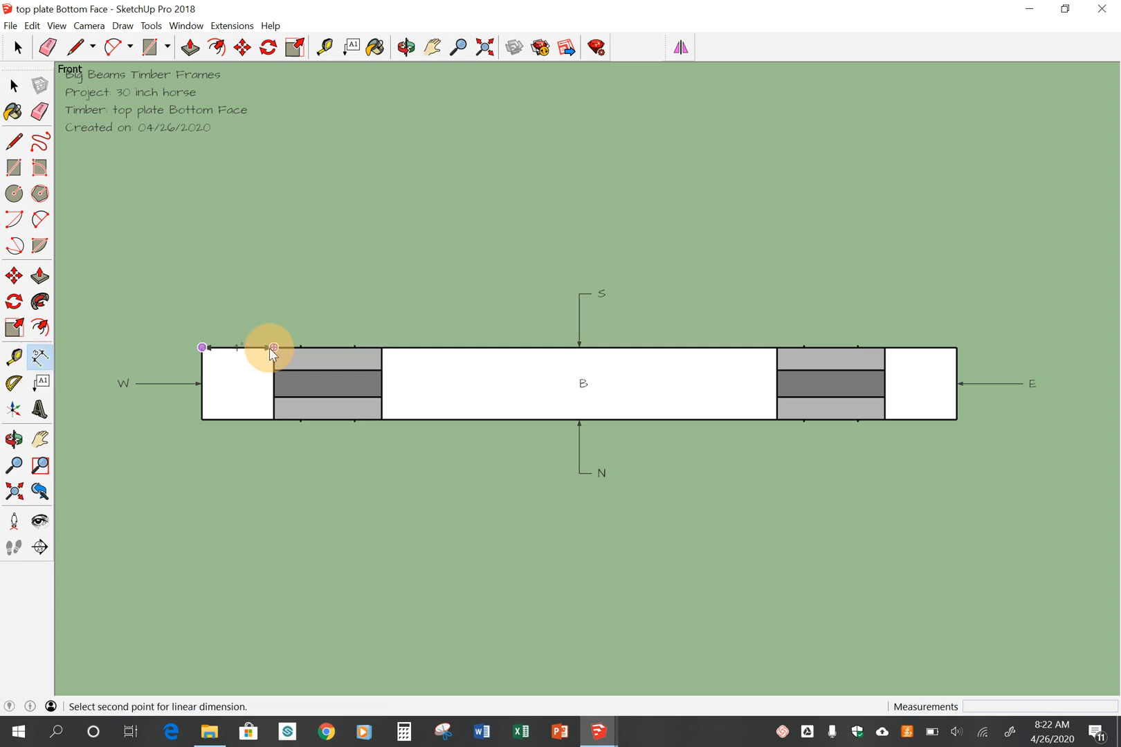
left_click(270, 323)
left_click(202, 347)
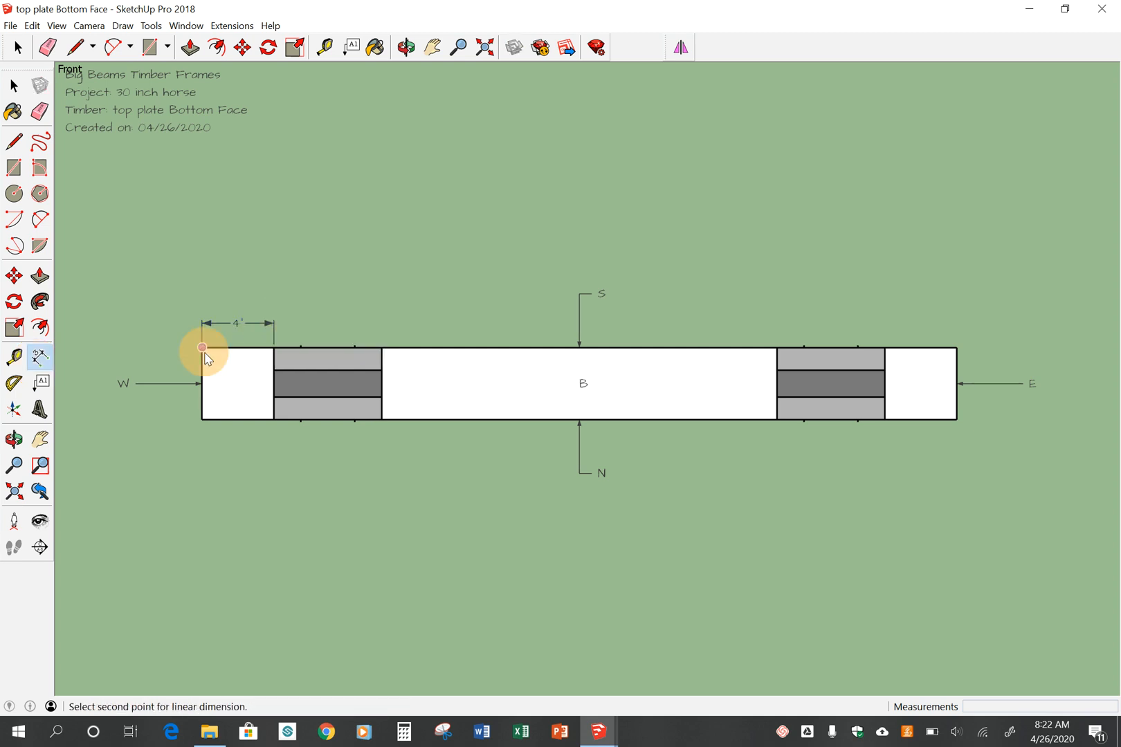
left_click(203, 419)
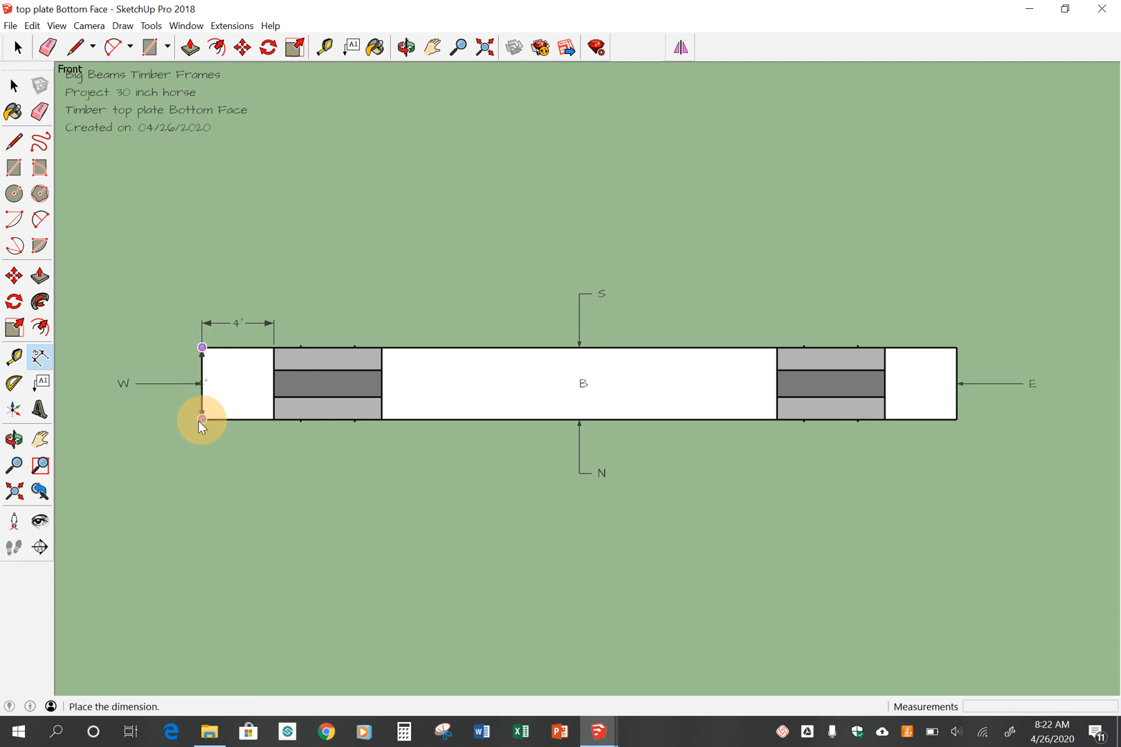
left_click(221, 409)
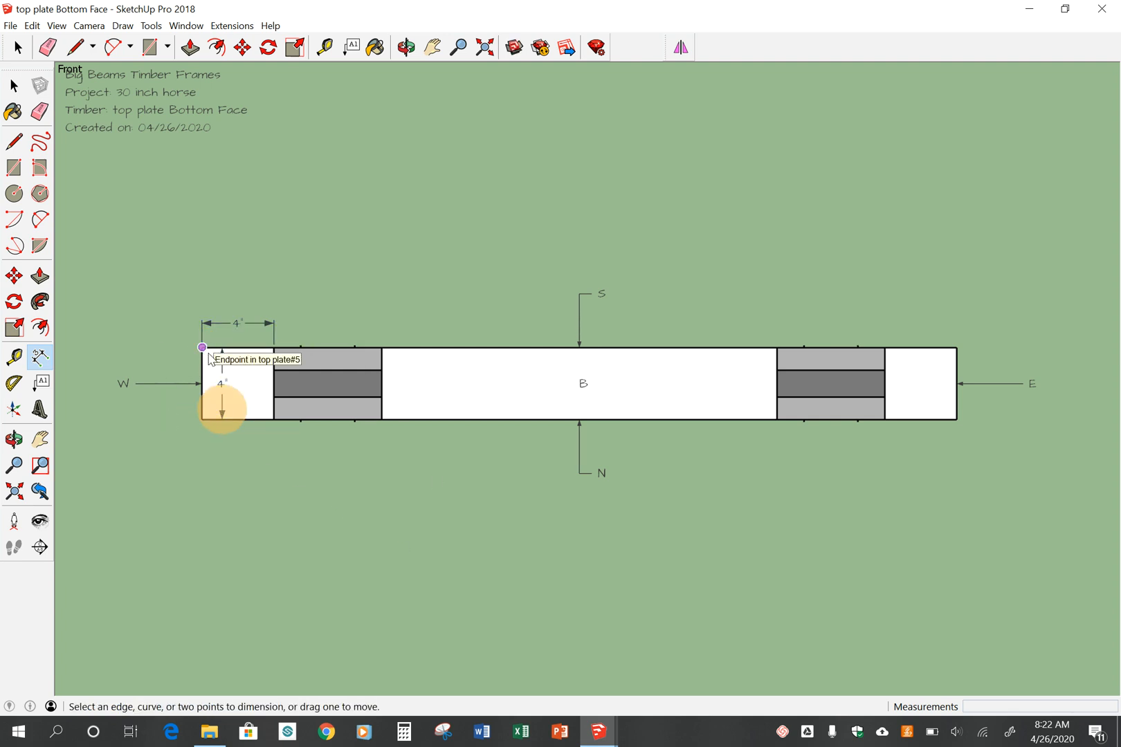
- Dimension from the southwest corner to the west mortise's east edge and to the east mortise's west edge, stacked beyond the south edge
left_click(202, 348)
left_click(381, 348)
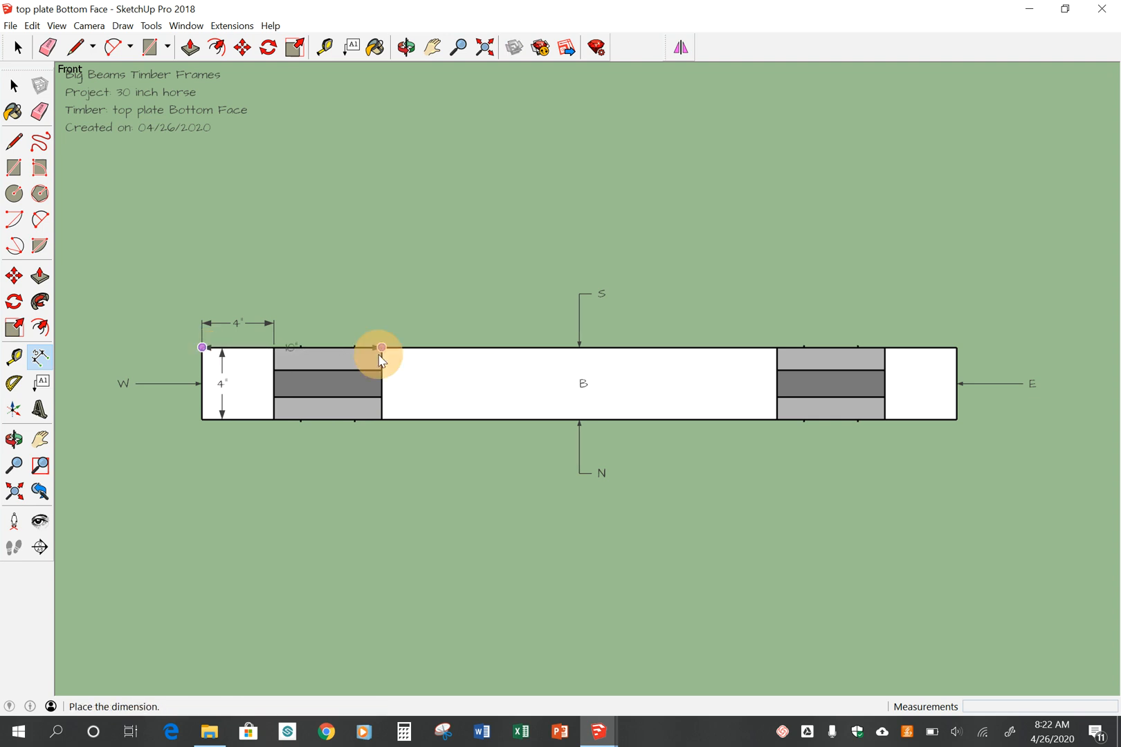
left_click(380, 299)
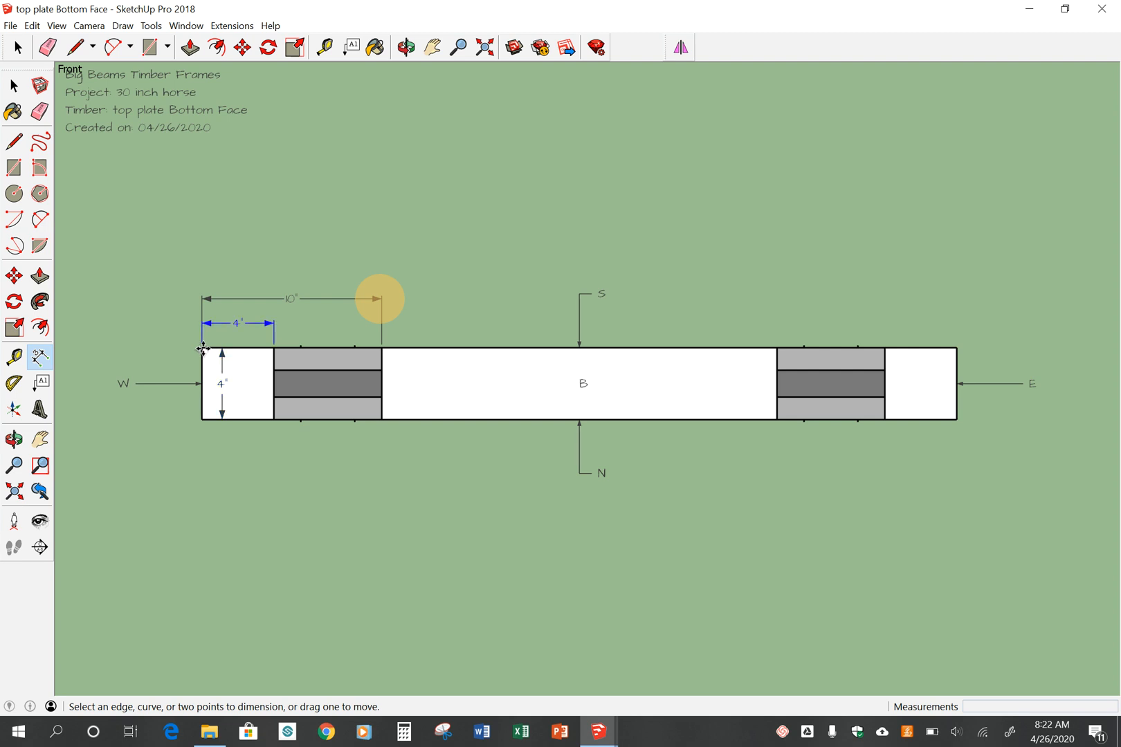
left_click(202, 348)
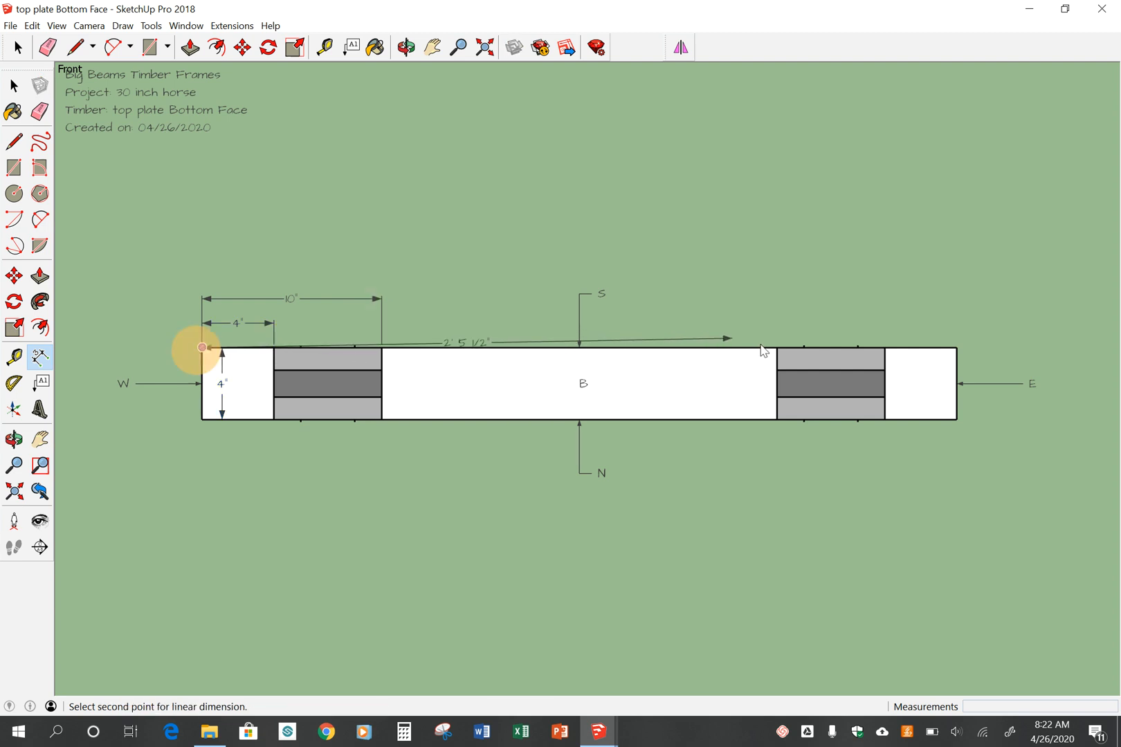
left_click(778, 348)
left_click(793, 261)
left_click(792, 261)
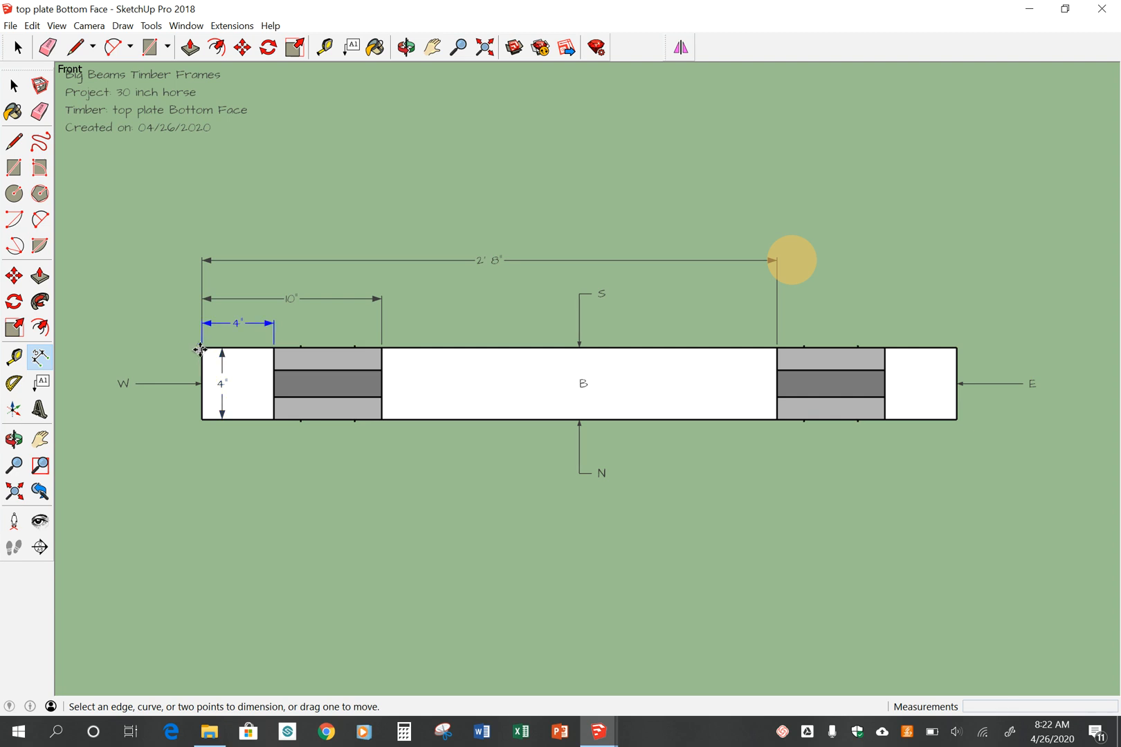
- Dimension the timber's overall length between its west and east ends, placed beyond the north edge and clear of the N label
left_click(202, 348)
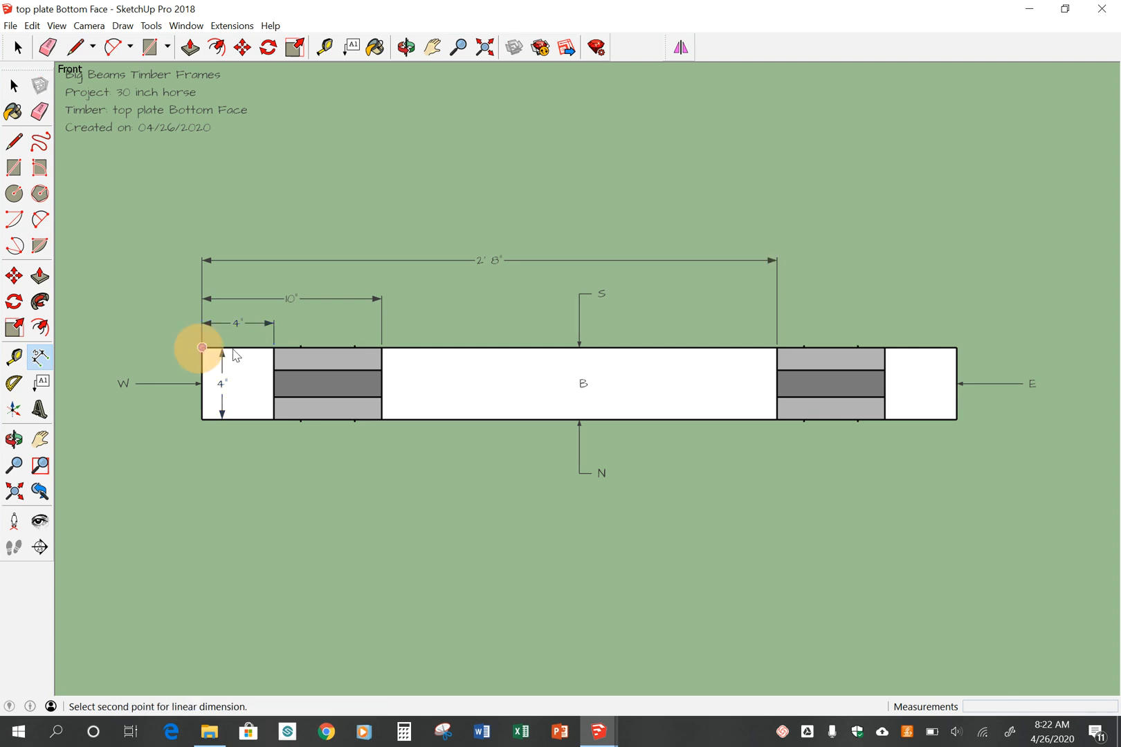
left_click(956, 347)
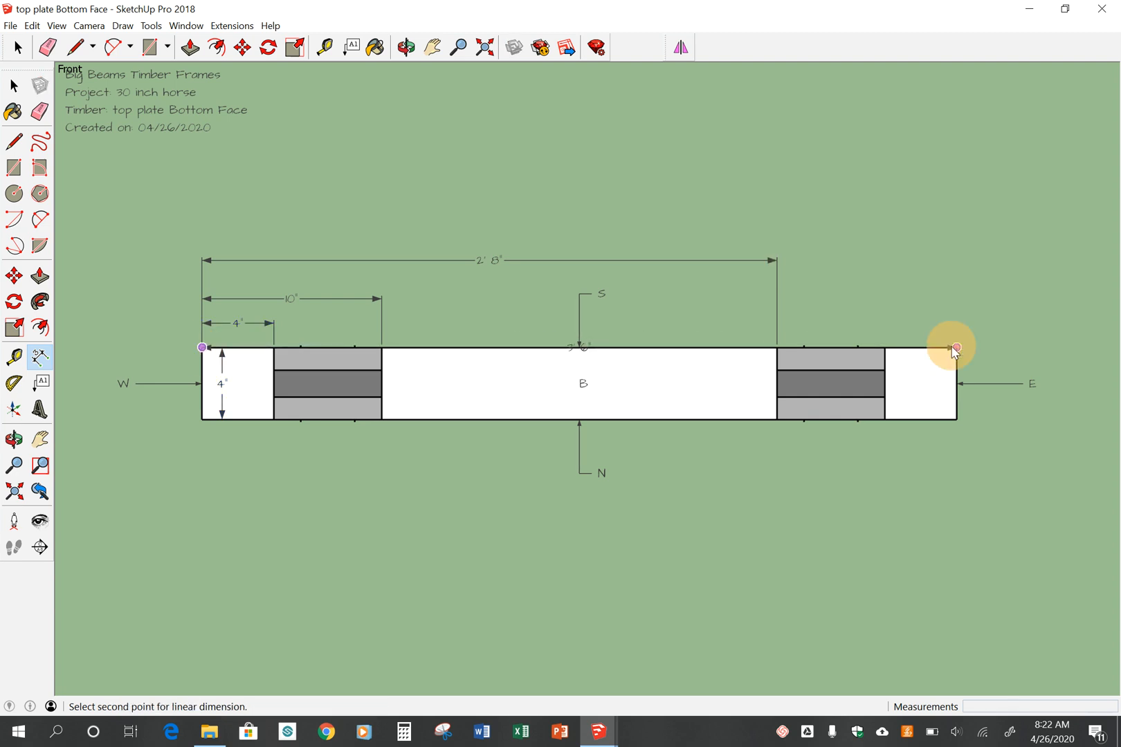
left_click(972, 522)
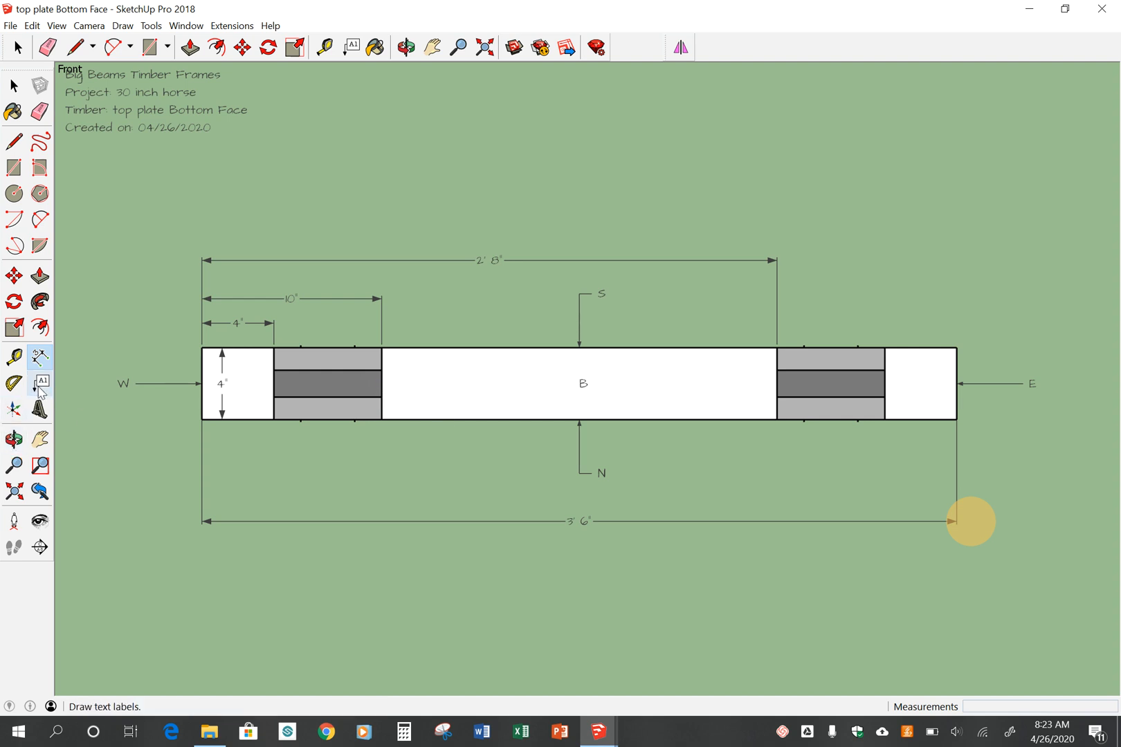
- Attach a leader label reading 5" Deep to the midpoint of the west mortise's east edge
left_click(40, 386)
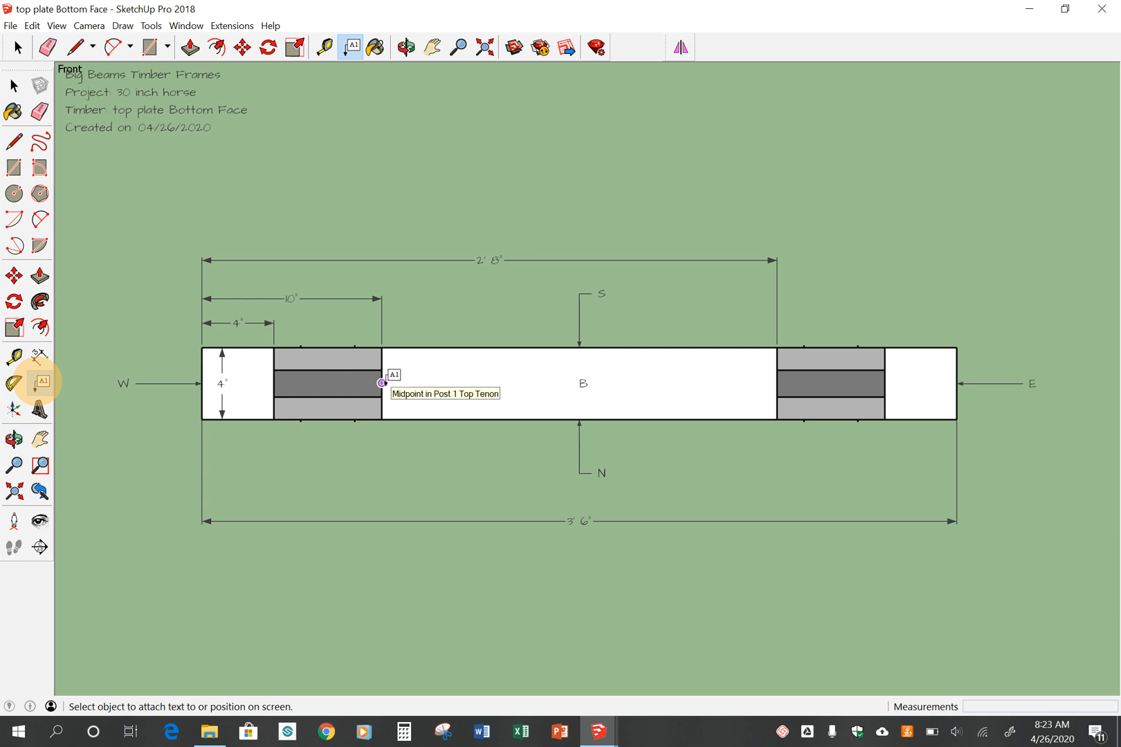
left_click(381, 383)
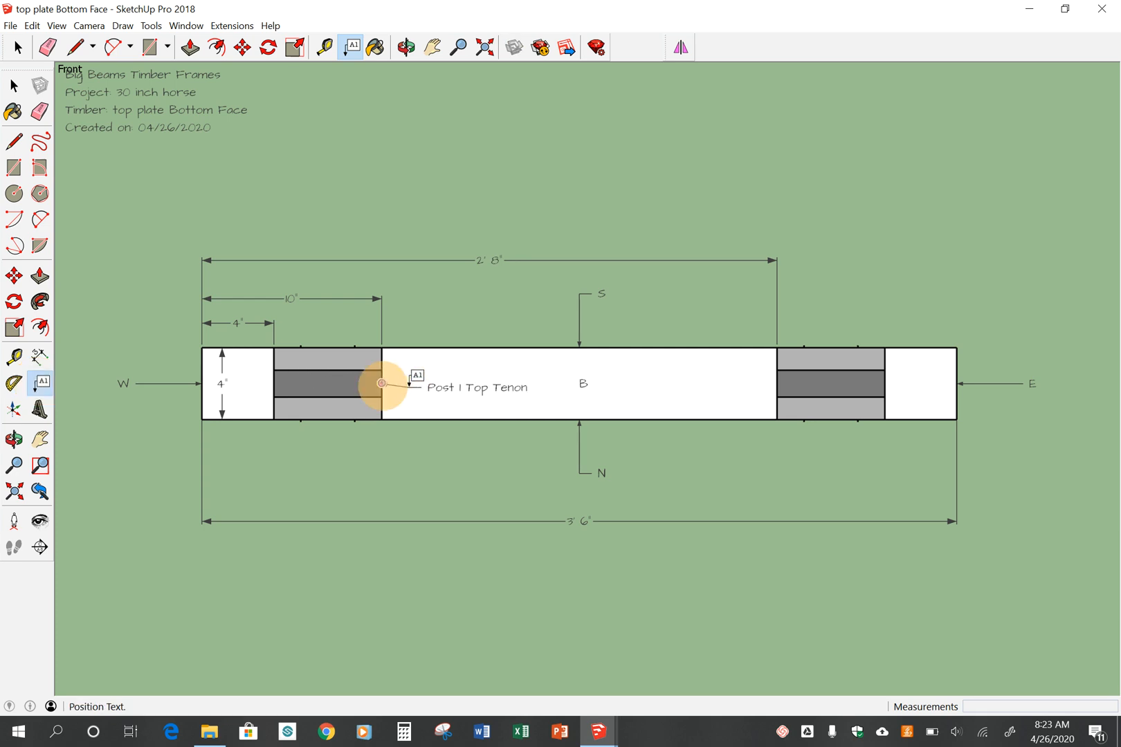
left_click(414, 386)
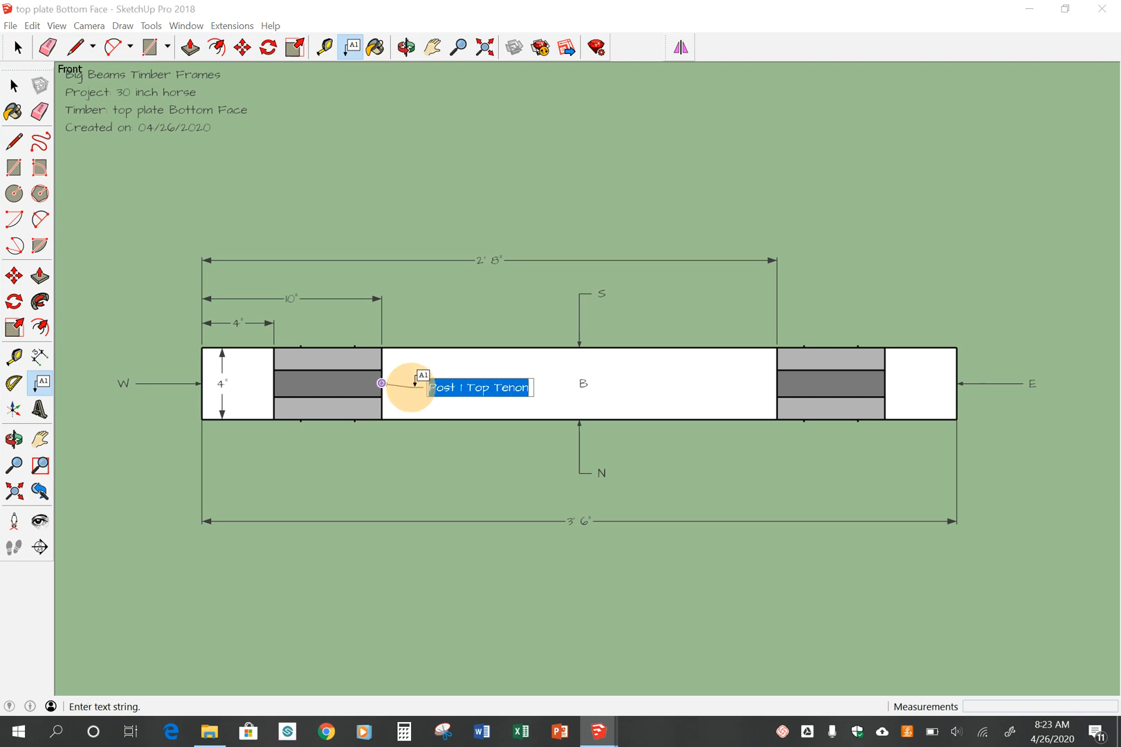
type("5")
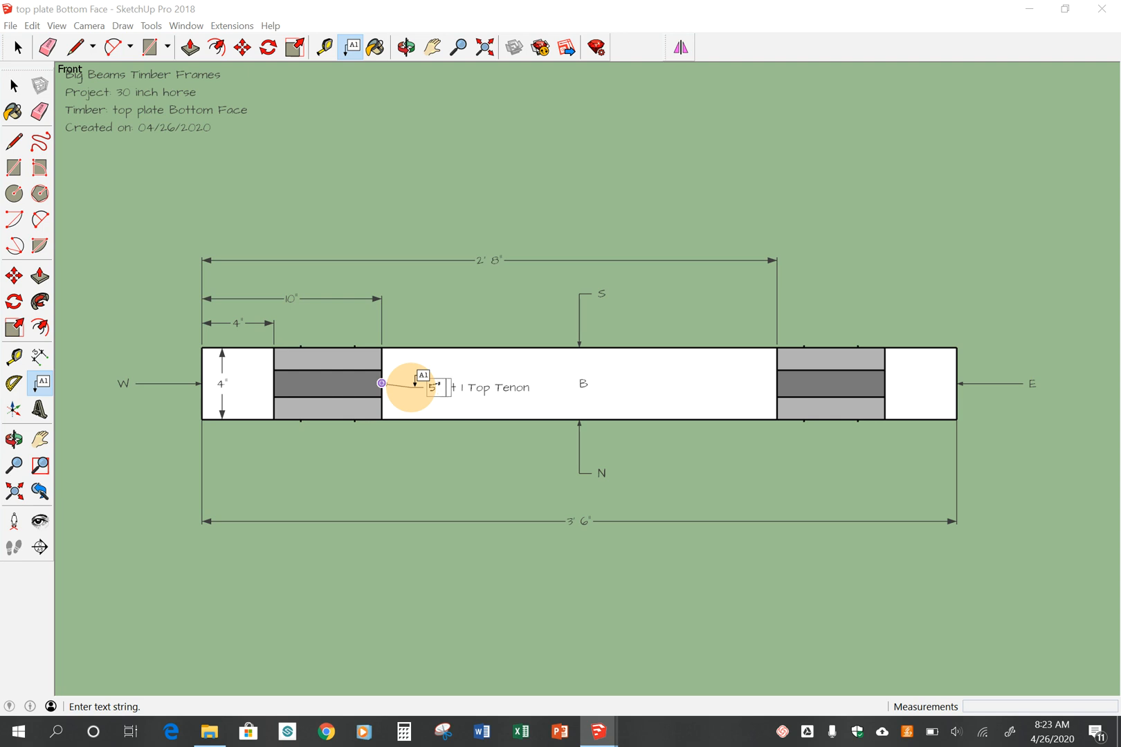
type("\" Deep")
left_click(17, 86)
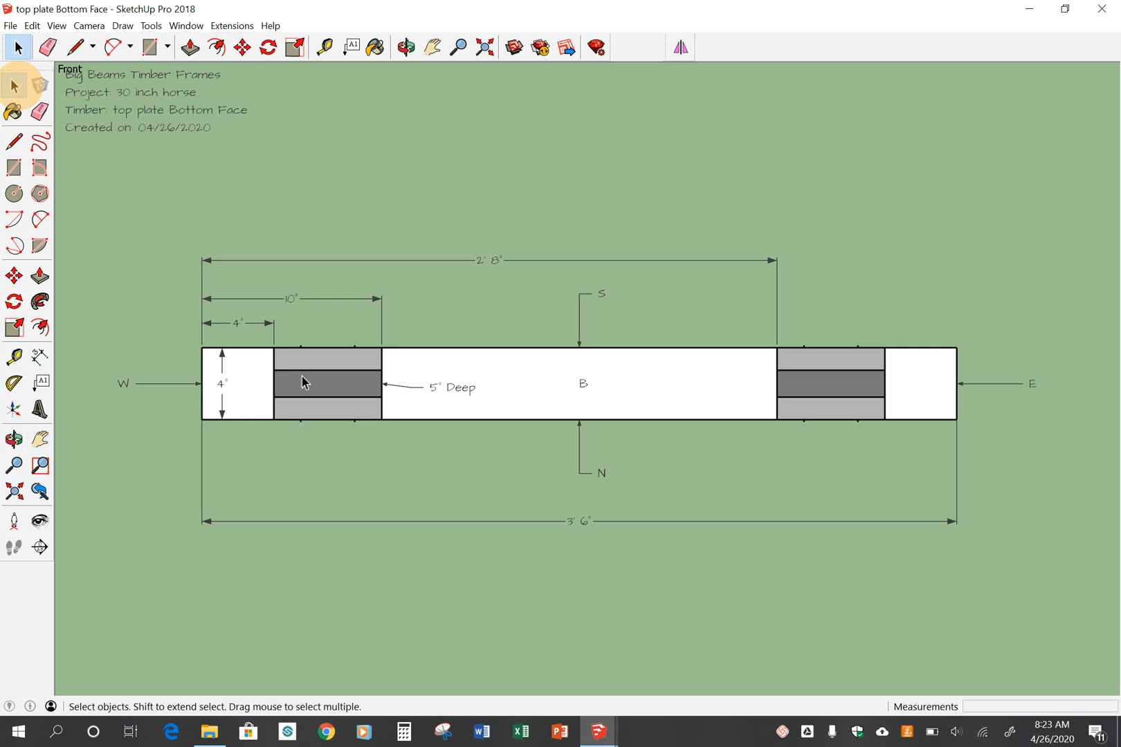
- Dimension the width of the dark central slot of the west mortise, placing the dimension inside the slot slightly west of its middle
left_click(40, 357)
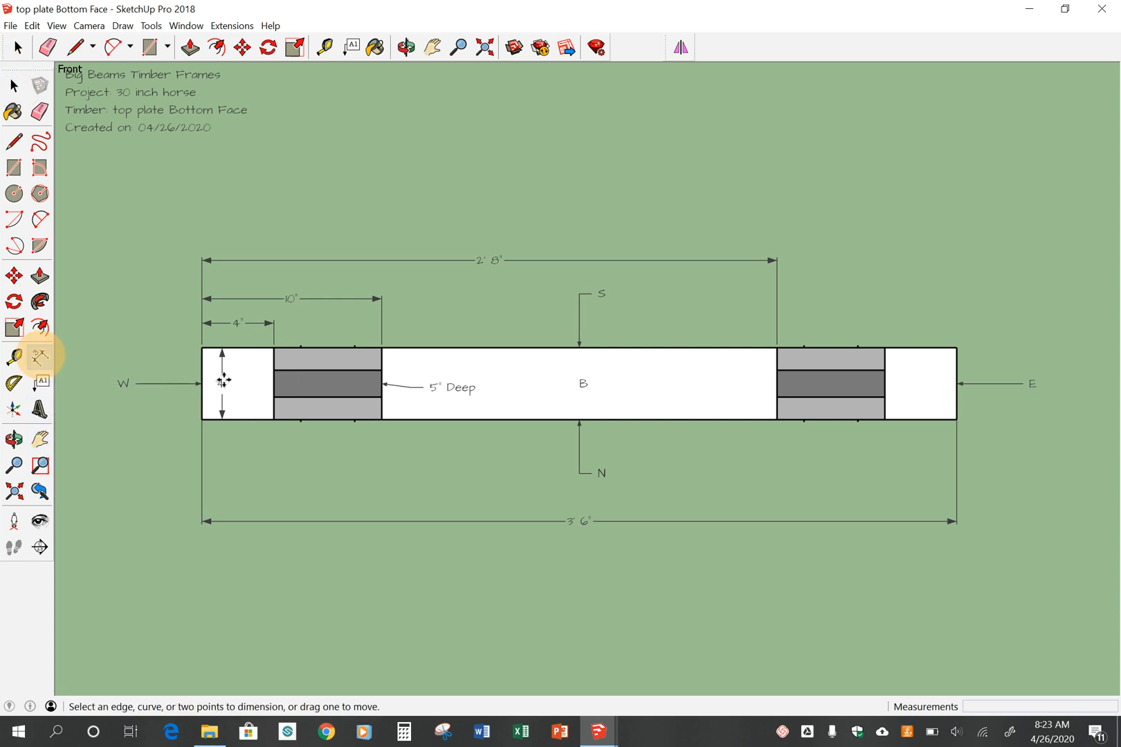
left_click(277, 371)
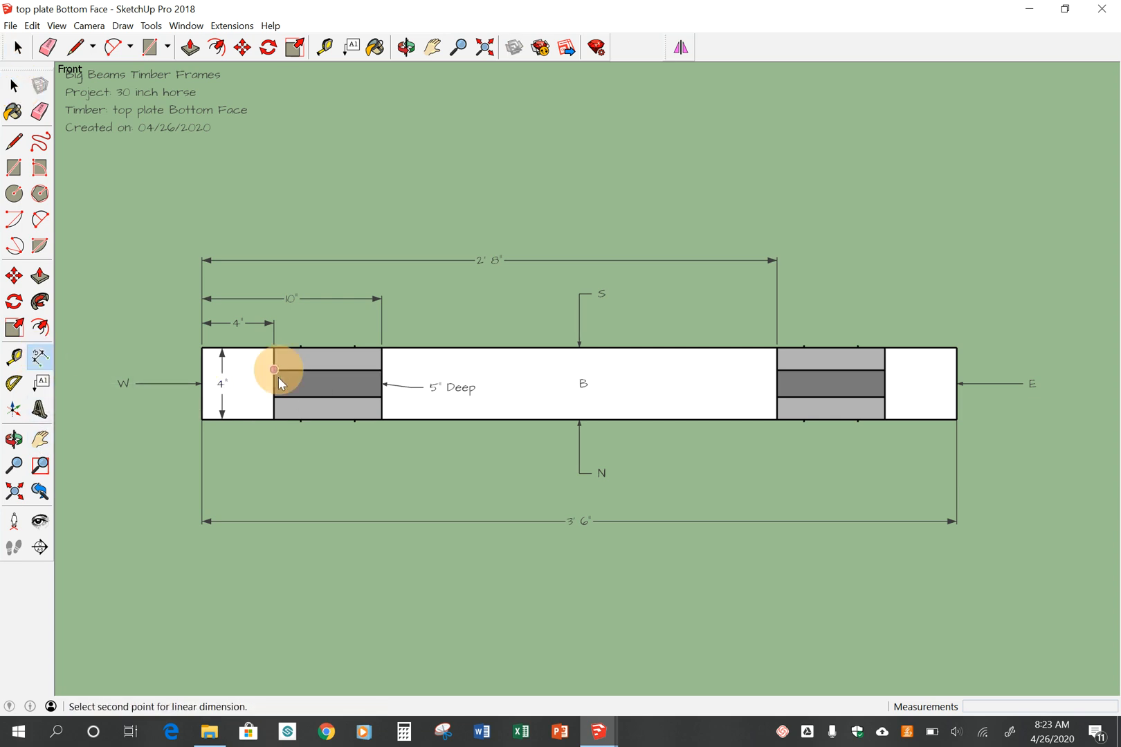
left_click(274, 396)
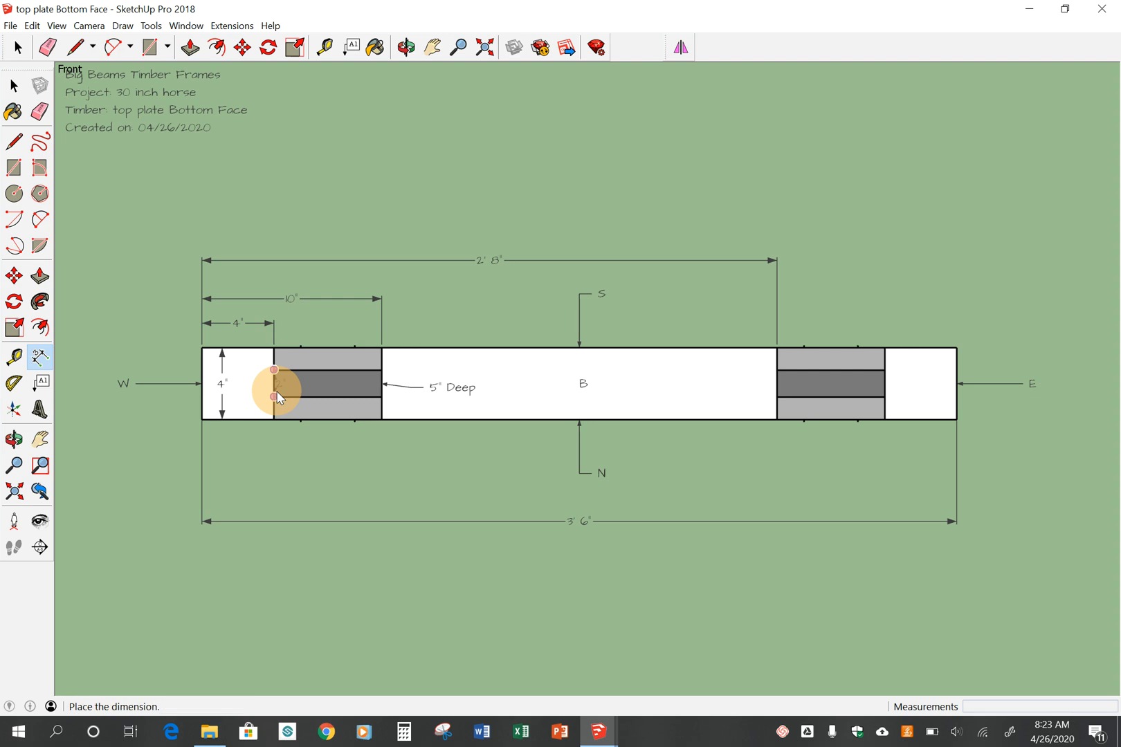
left_click(323, 390)
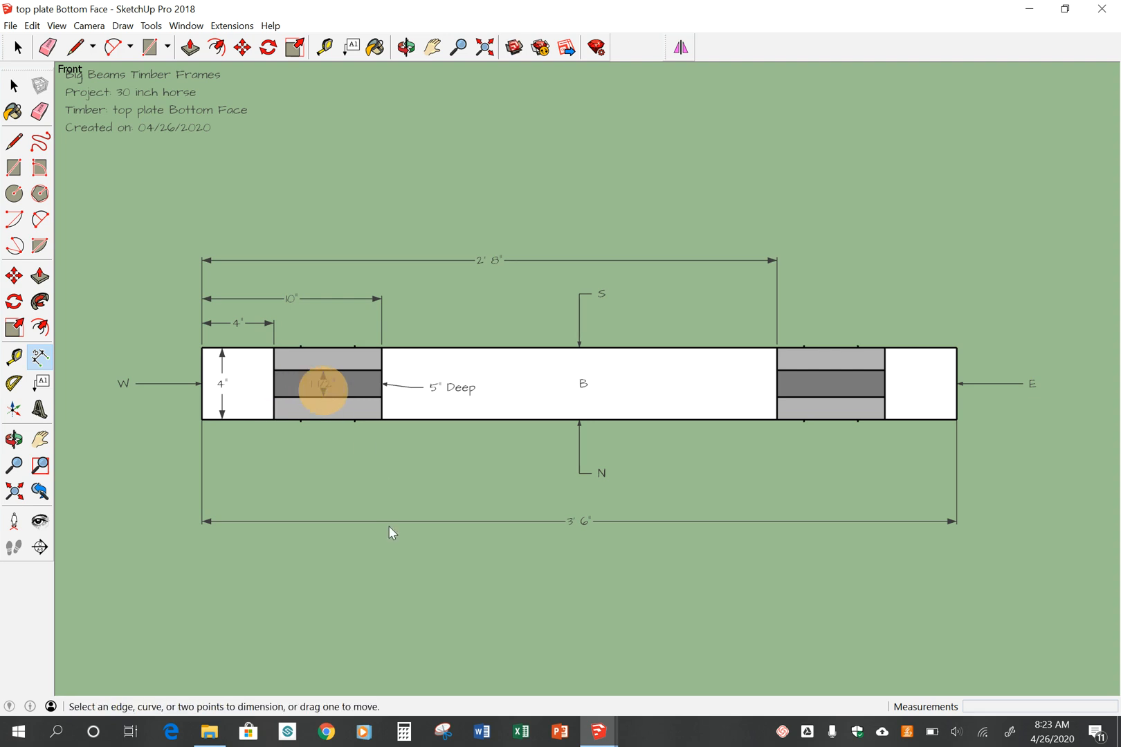
left_click(324, 385)
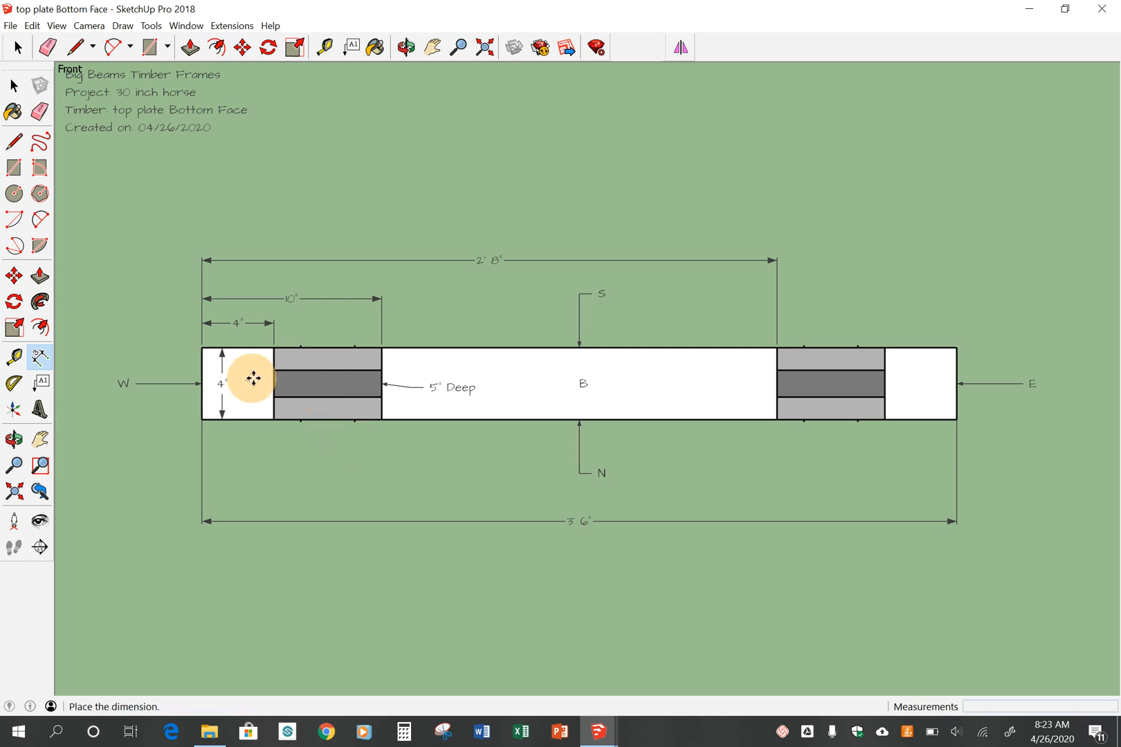
left_click_drag(253, 379, 313, 377)
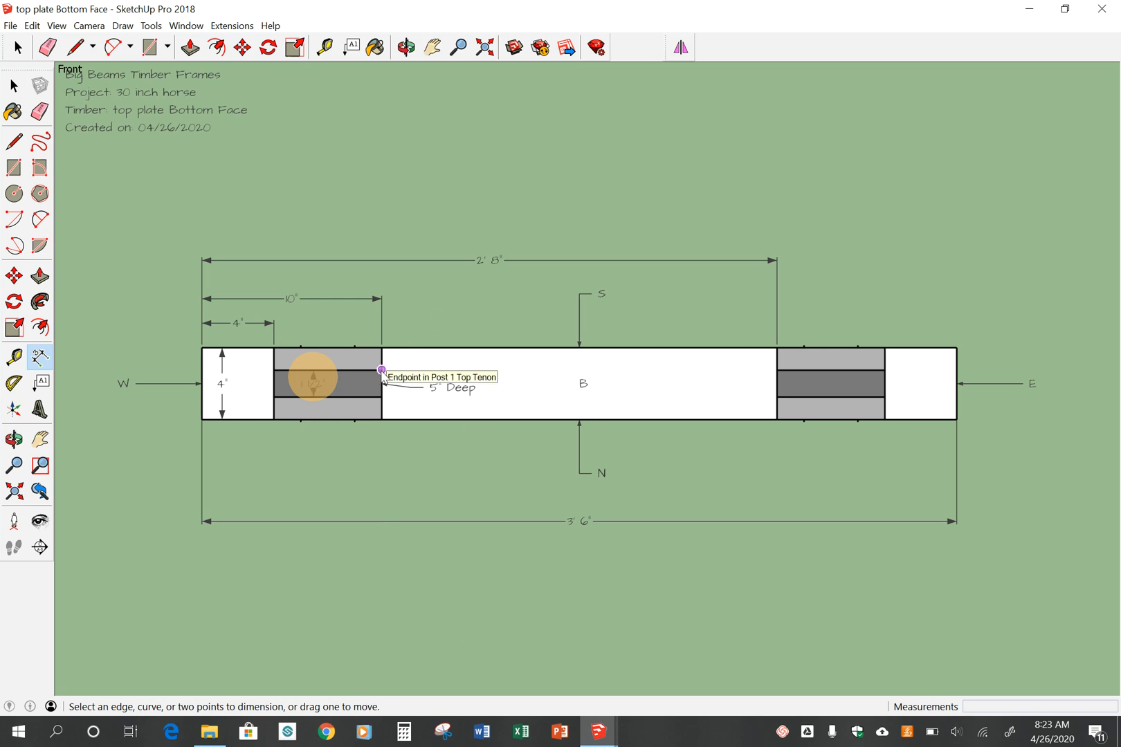
- Dimension the width of the light strip south of the west mortise's central slot, placed inside the strip
left_click(382, 370)
left_click(382, 348)
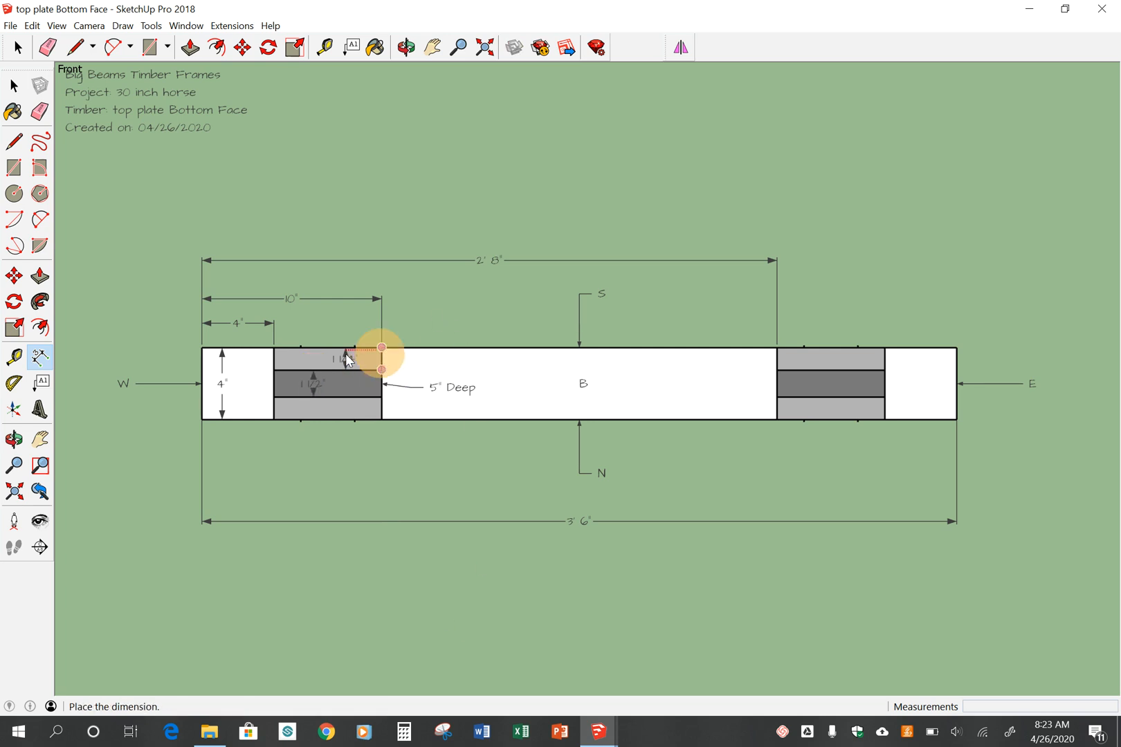
left_click(345, 355)
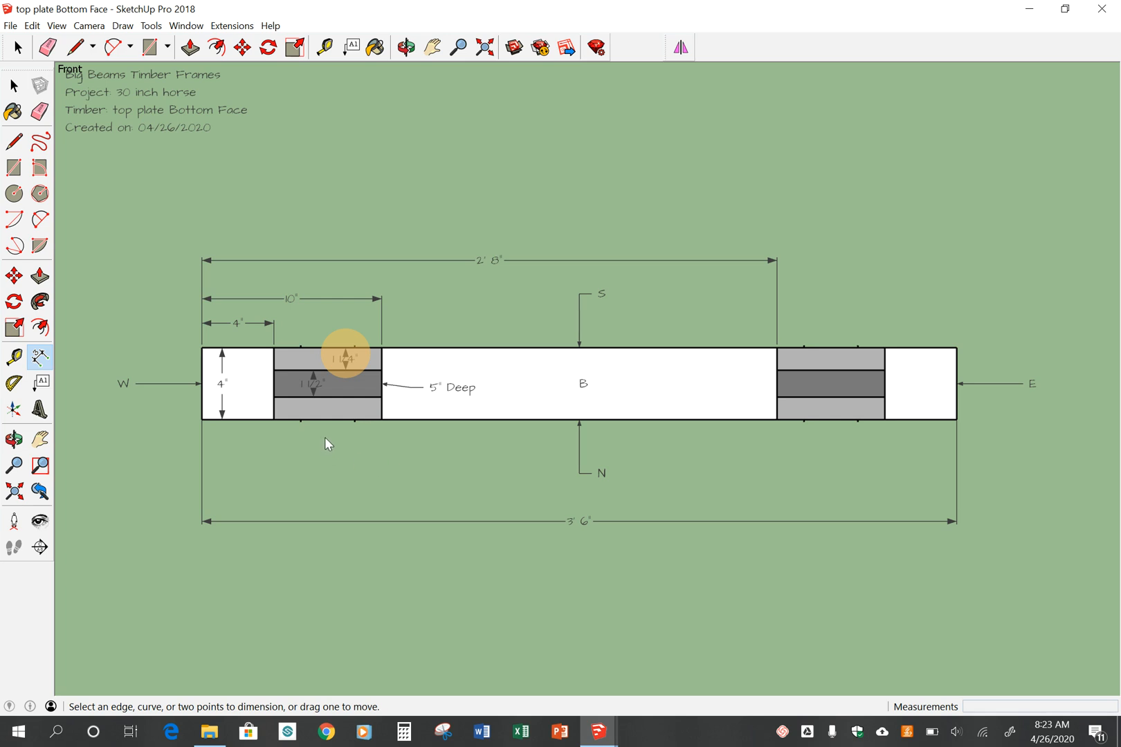
middle_click_drag(343, 438, 440, 438)
scroll(381, 436, "up", 3)
scroll(385, 431, "up", 3)
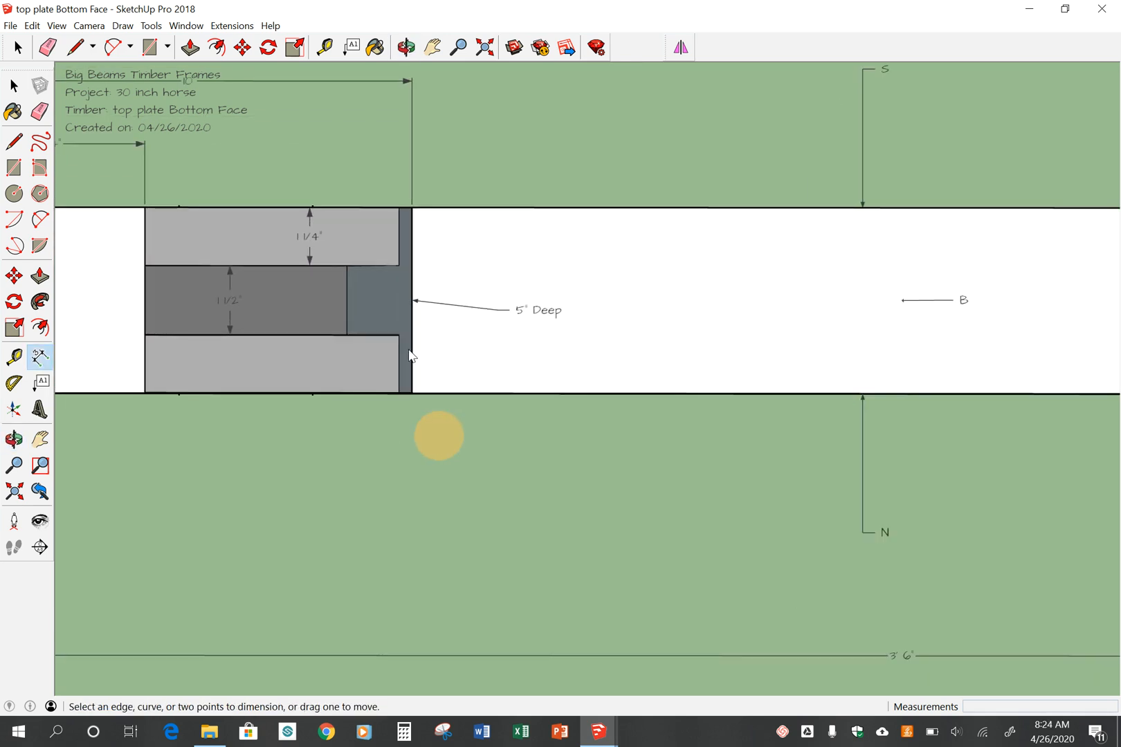
left_click(401, 339)
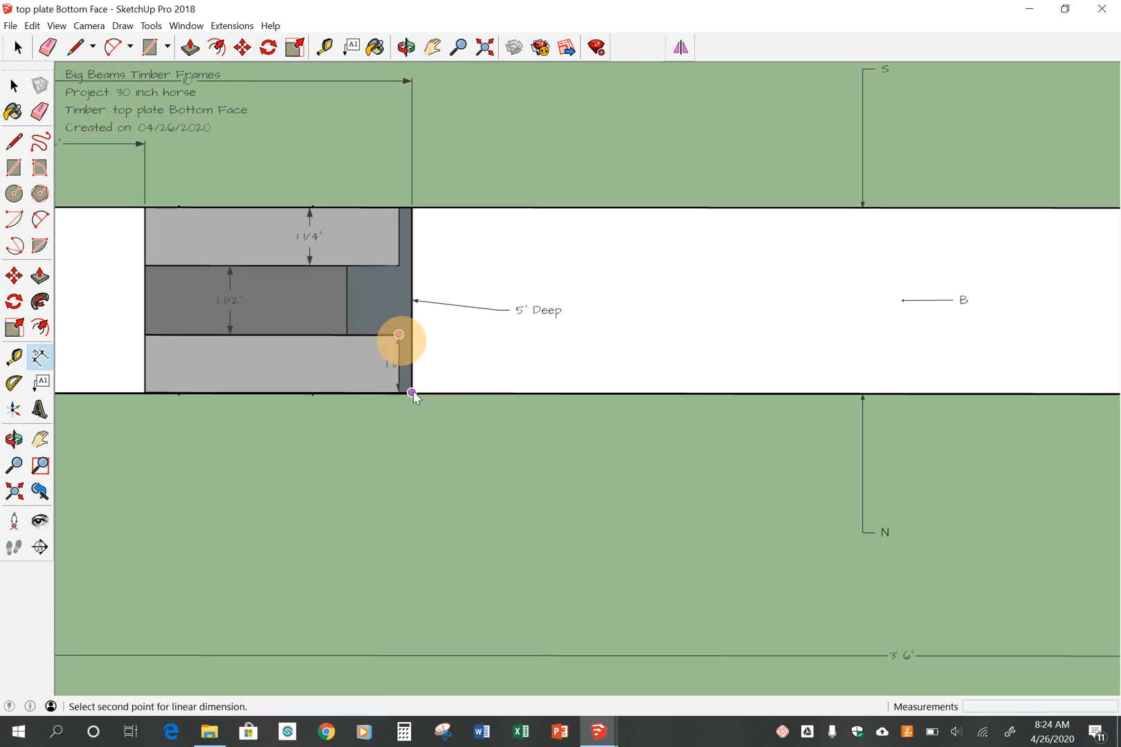
left_click(411, 393)
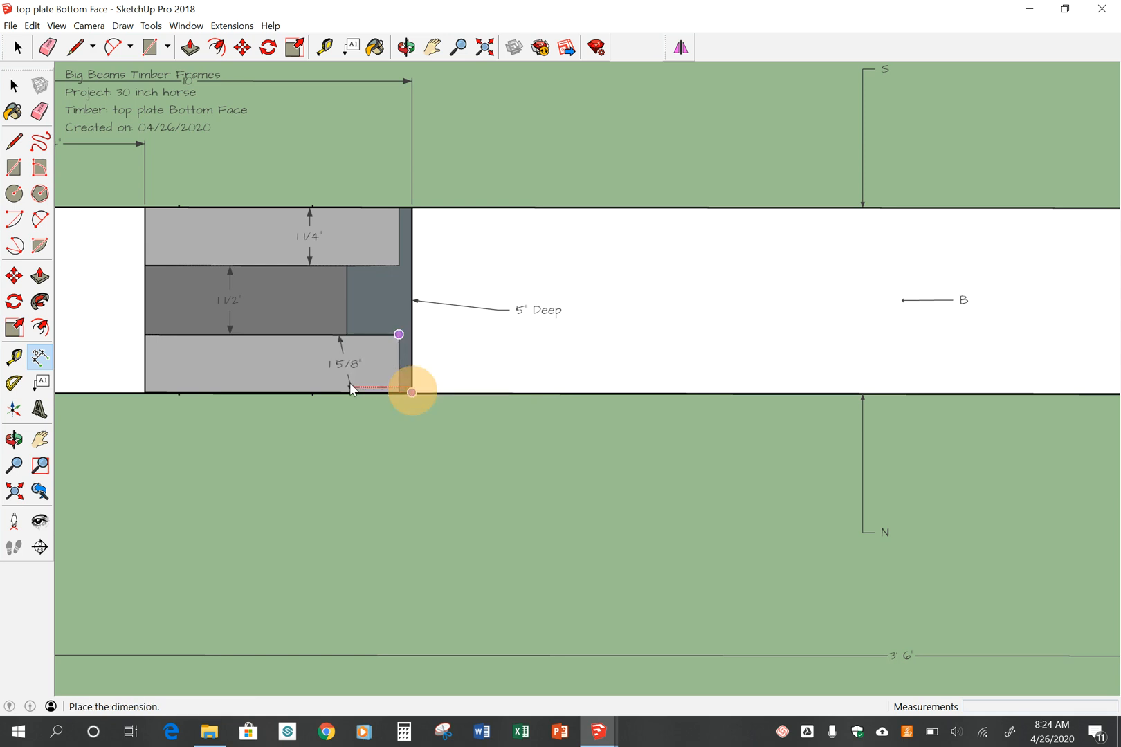
key("Escape")
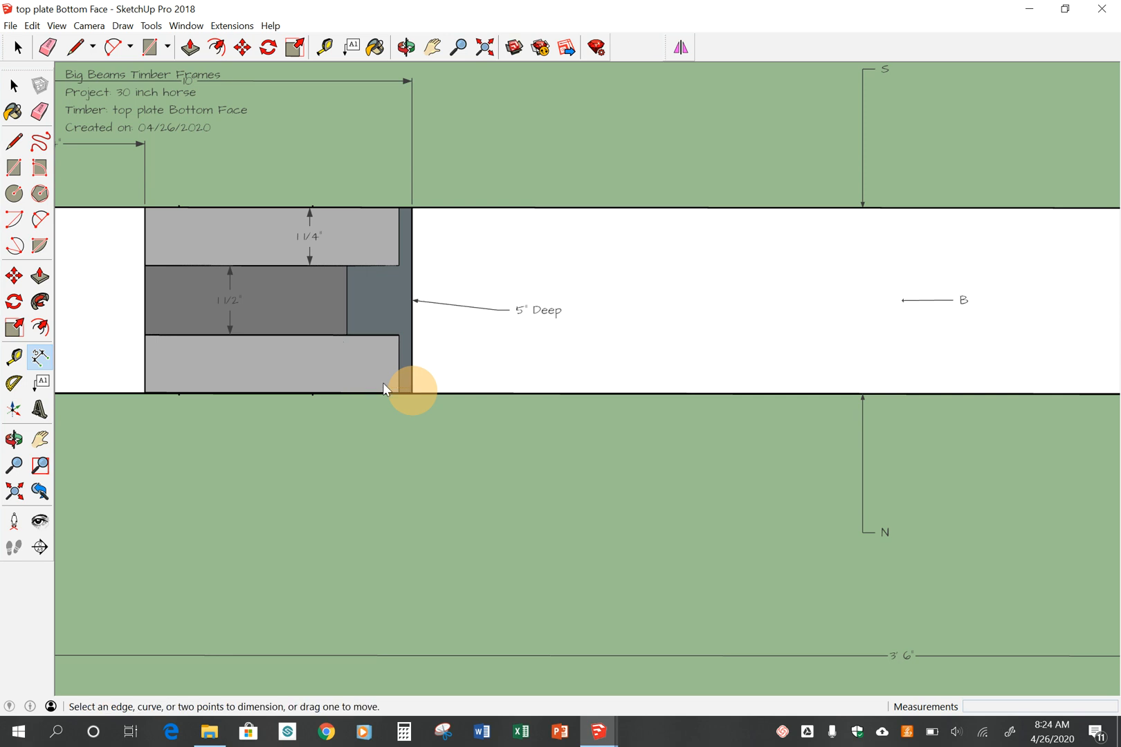
- Dimension the width of the light strip north of the west mortise's central slot, placed inside the strip
scroll(516, 387, "down", 2)
left_click(423, 352)
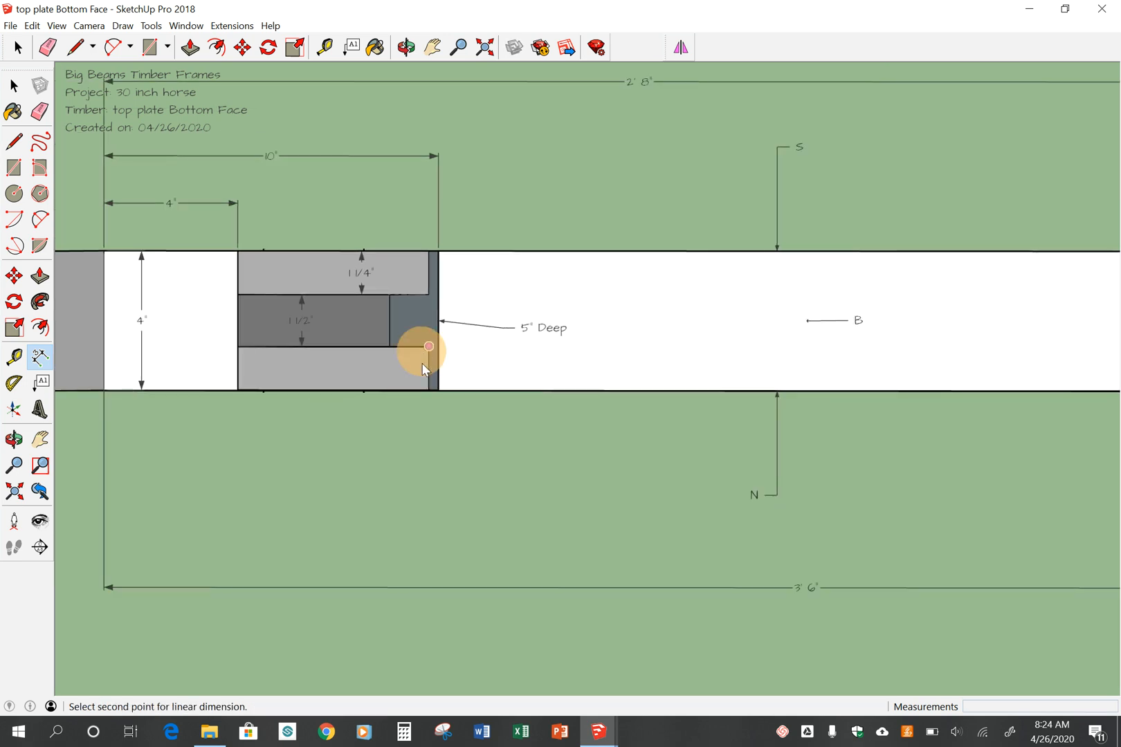
left_click(427, 386)
left_click(354, 385)
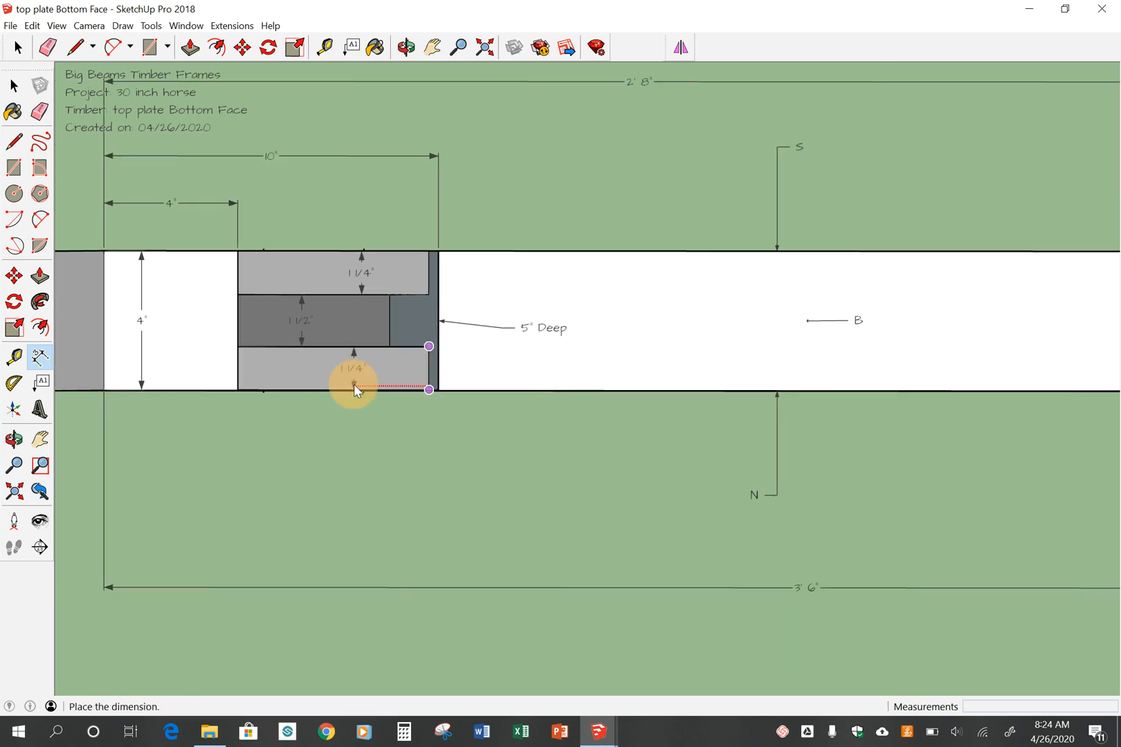
middle_click(406, 466)
mouse_move(406, 466)
middle_mouse_down()
mouse_move(265, 466)
mouse_move(350, 484)
middle_mouse_up()
scroll(239, 488, "down", 5)
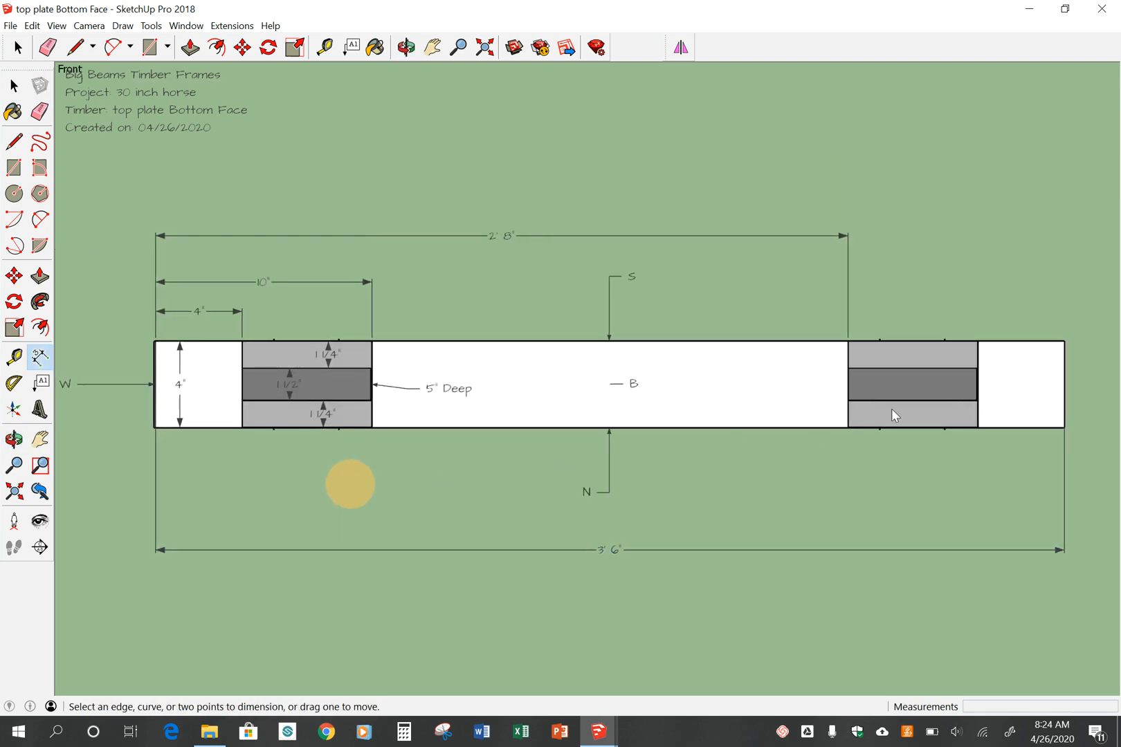
- Save the dimensioned top plate Bottom Face drawing
middle_click_drag(926, 488, 917, 477)
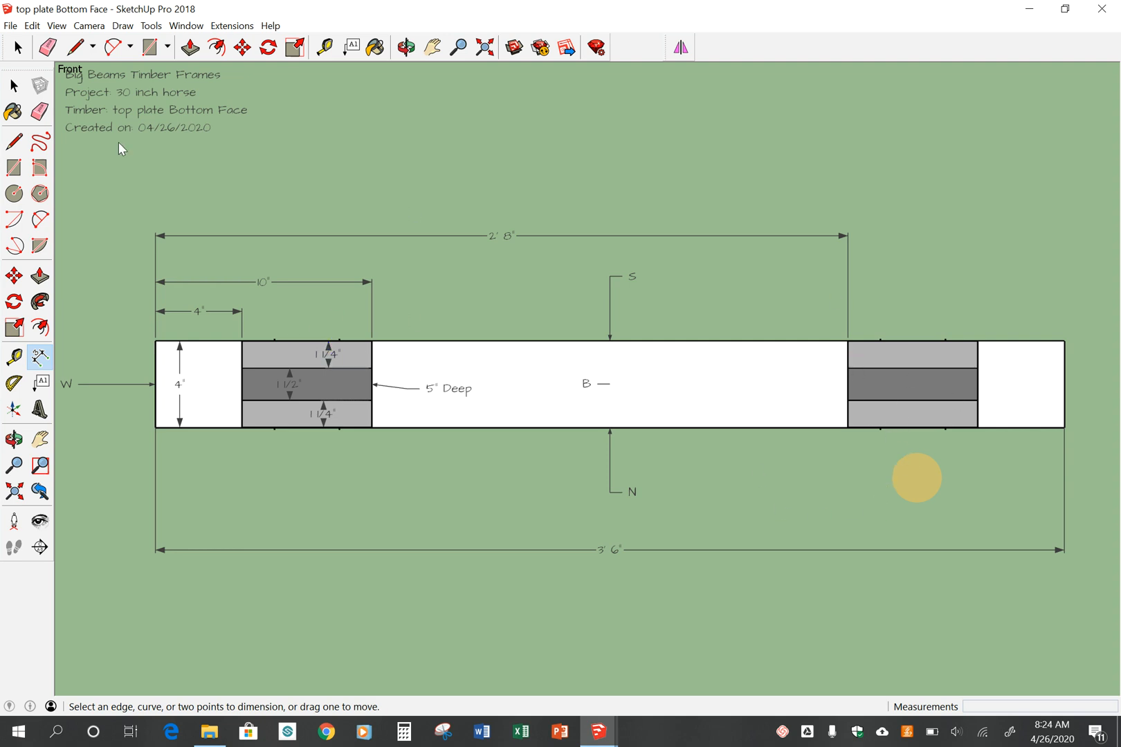
left_click(9, 26)
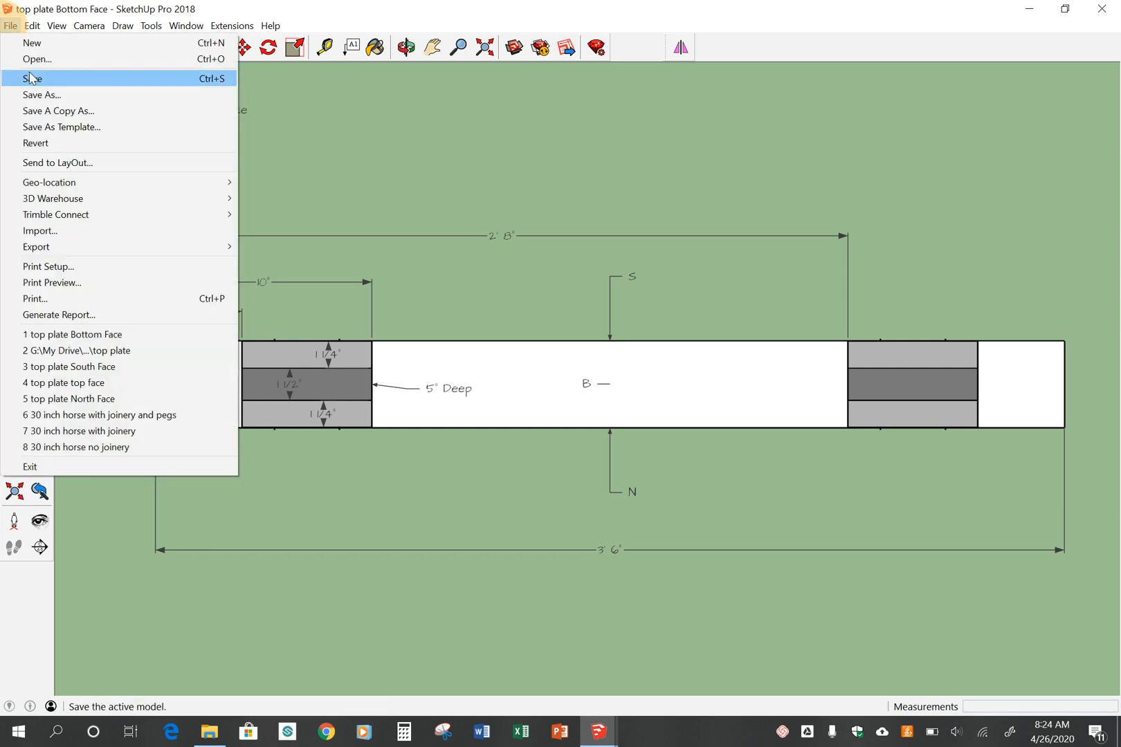
left_click(31, 77)
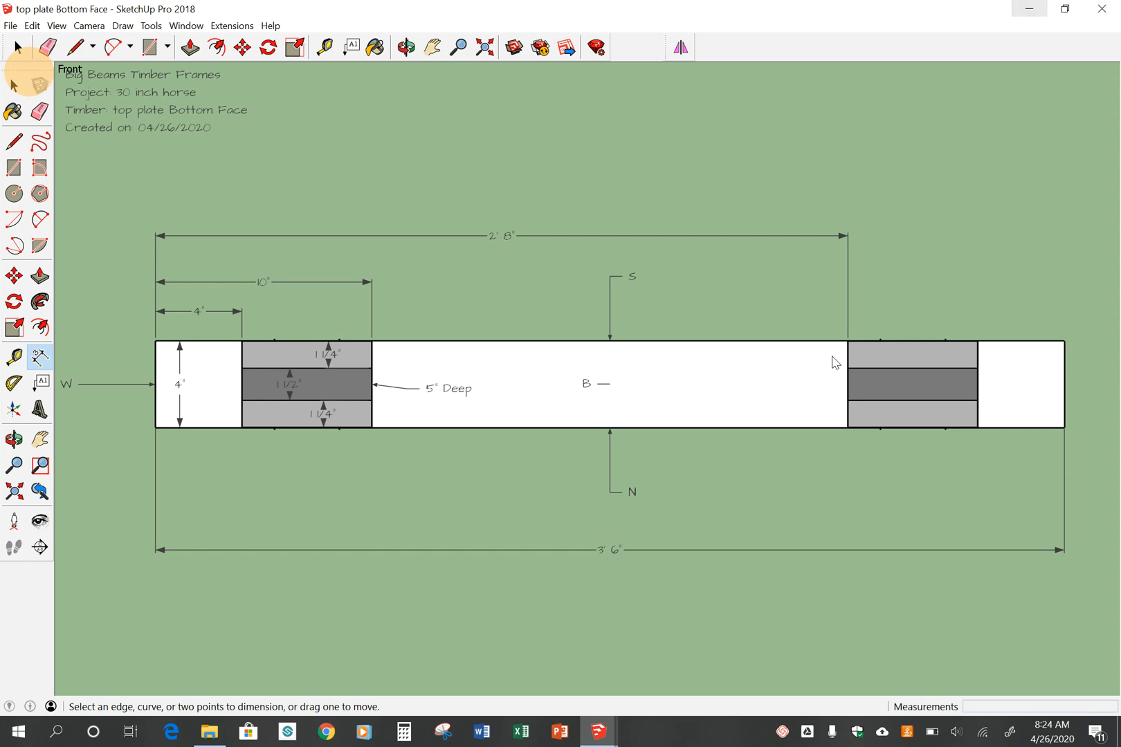
- Switch to the open 30 inch horse with joinery and pegs with color model
mouse_move(598, 740)
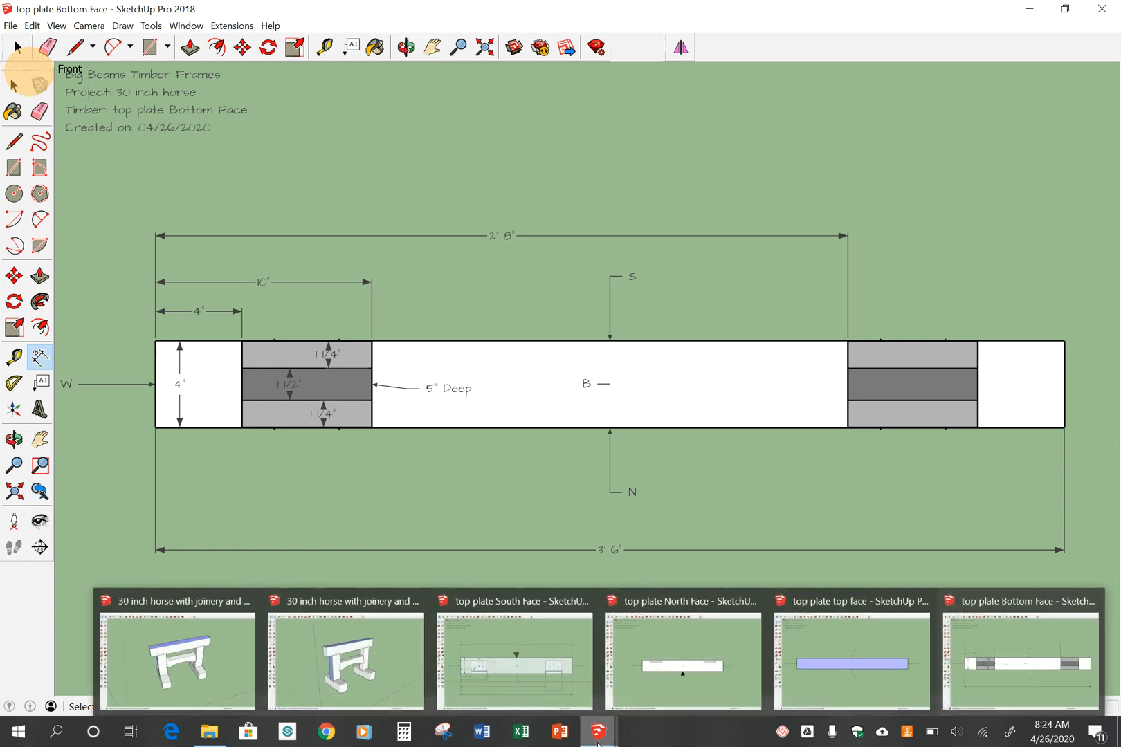
mouse_move(204, 664)
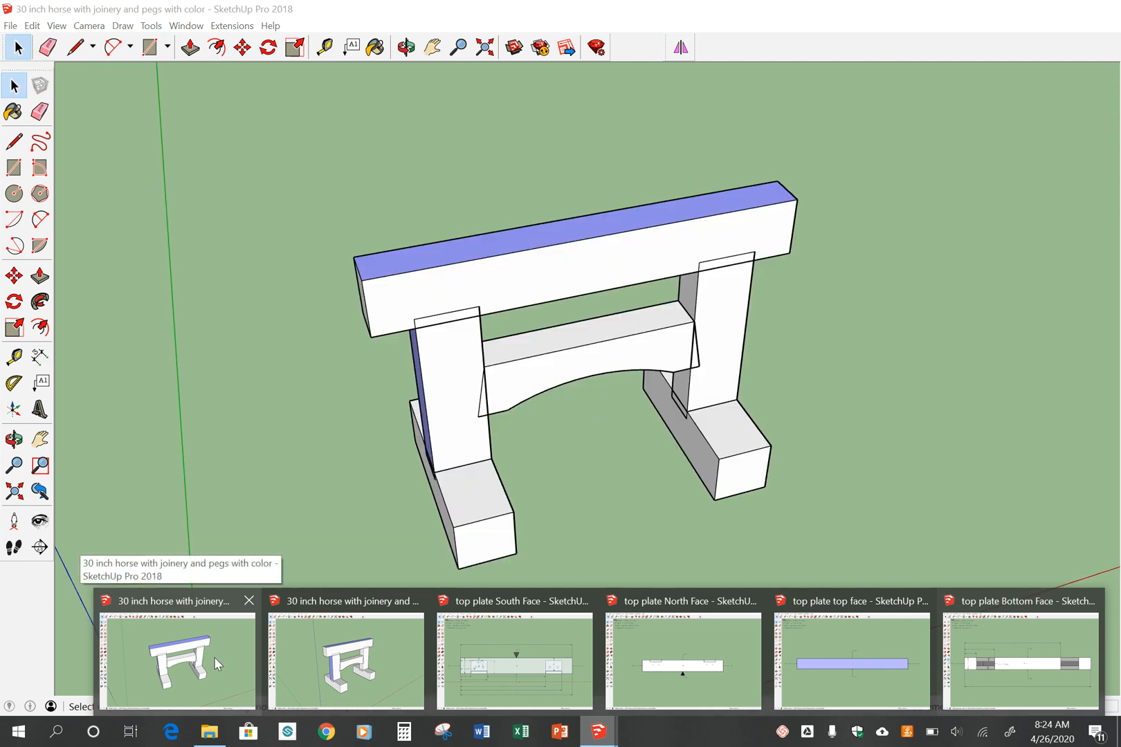
left_click(215, 657)
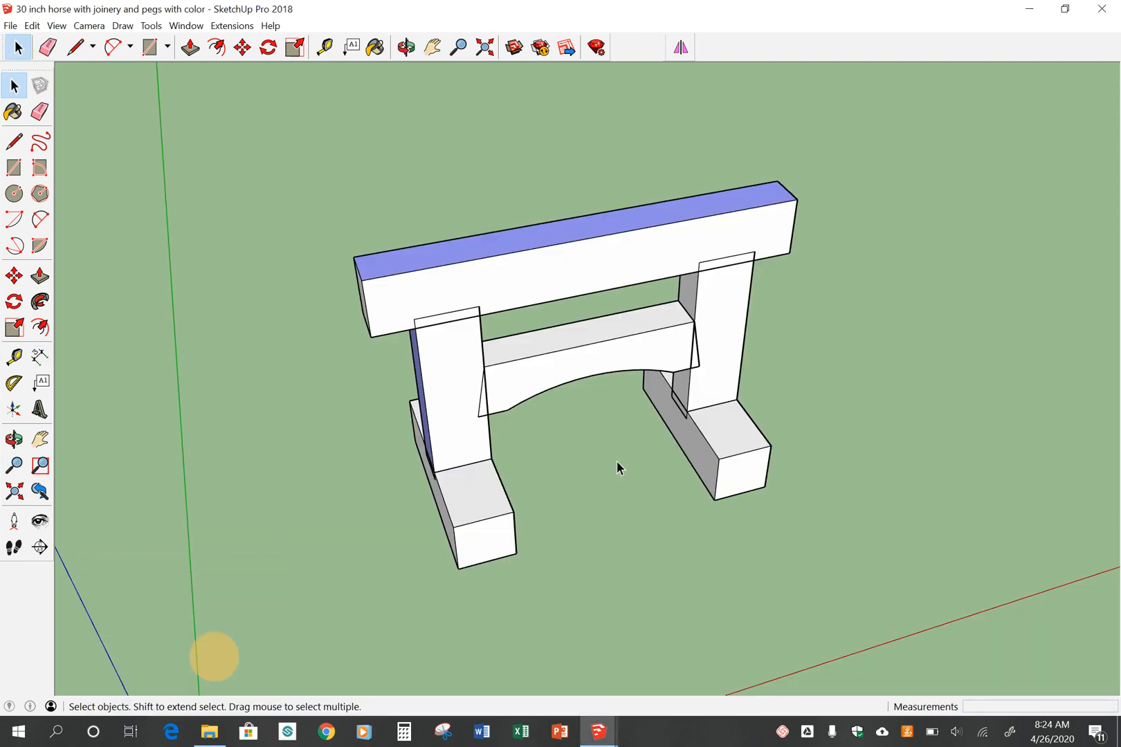
- Try to paint the outer side face of the left-hand base with Color I02 inside its component
middle_click_drag(633, 427, 722, 315)
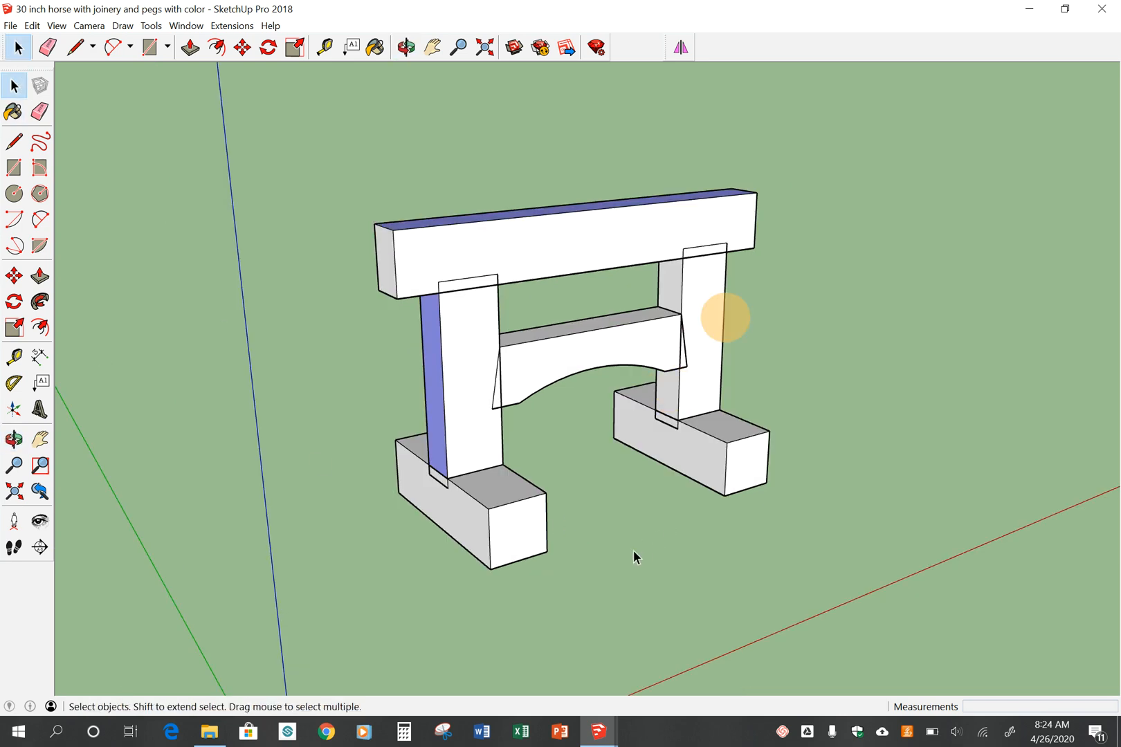
triple_click(477, 518)
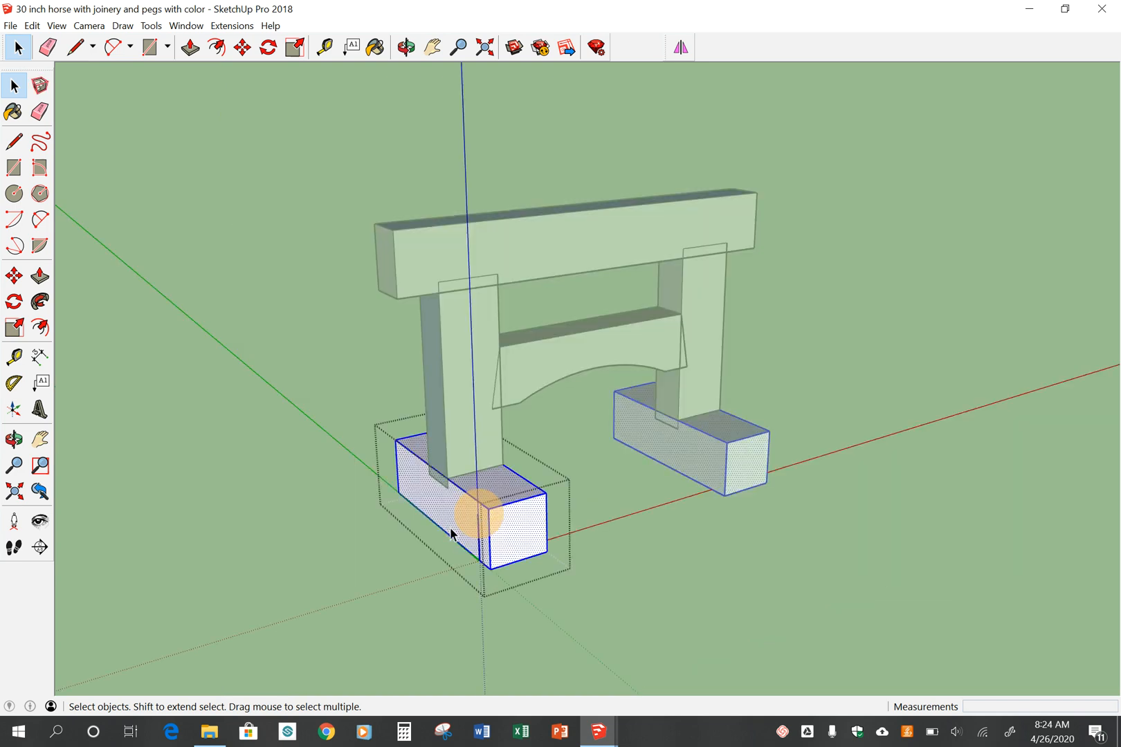
left_click(450, 516)
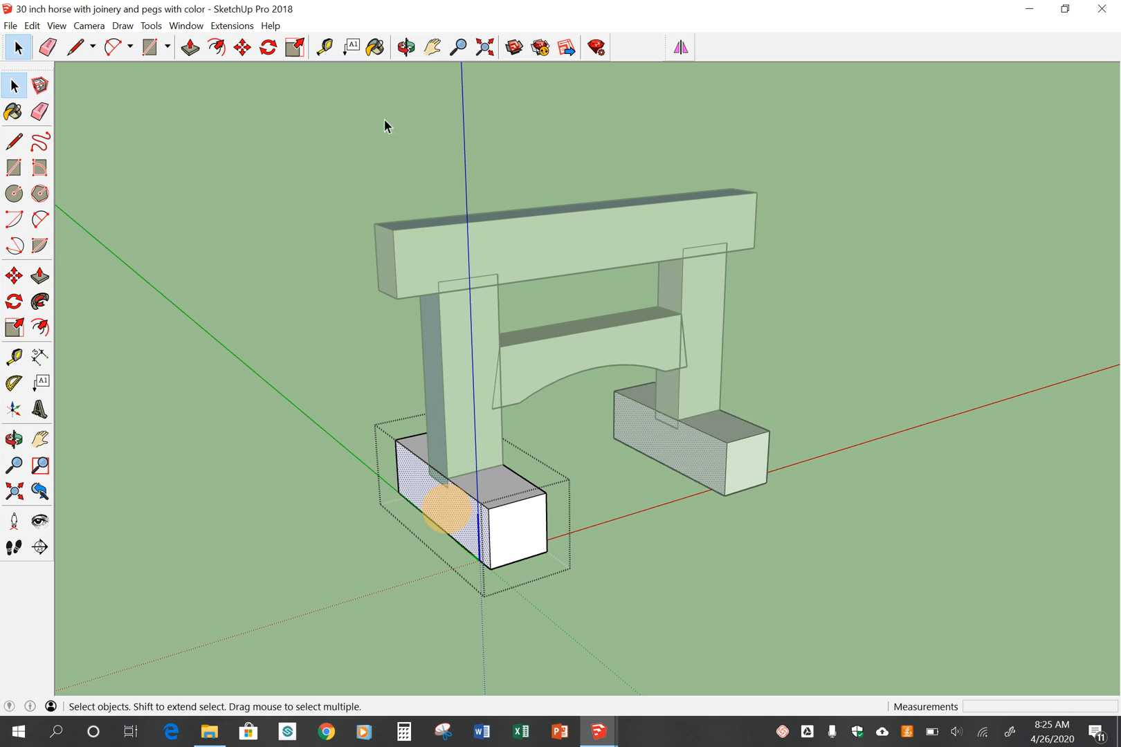
left_click(374, 48)
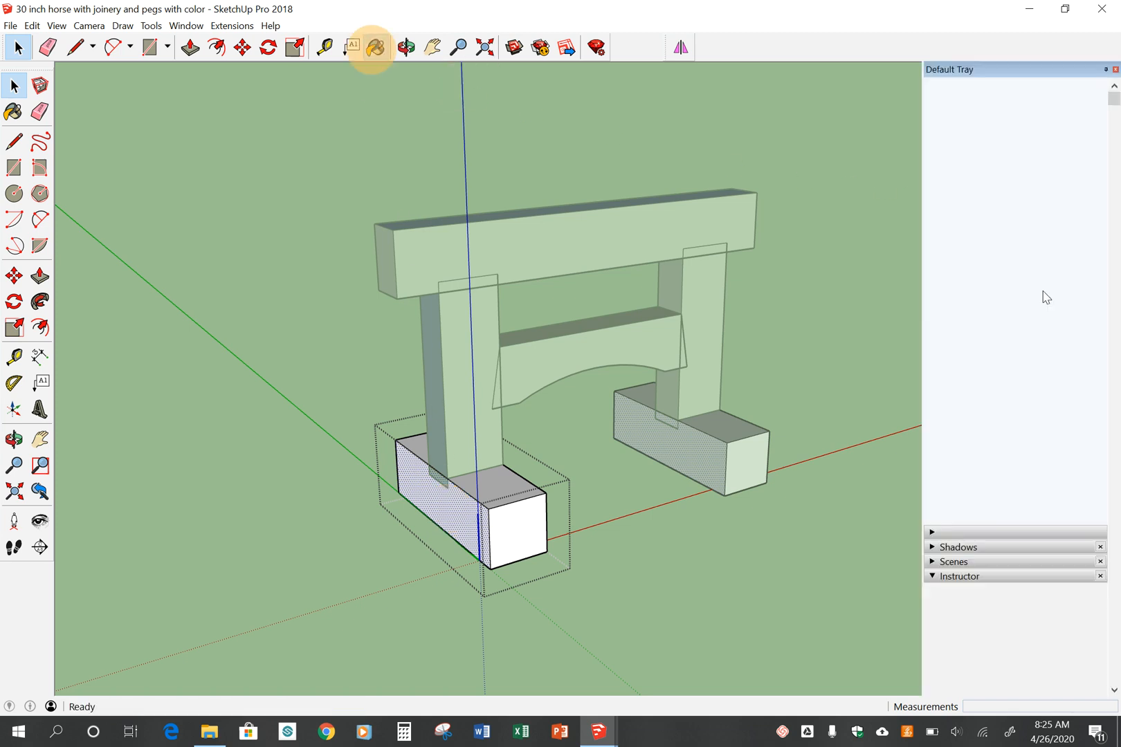
scroll(1029, 426, "down", 3)
scroll(1018, 418, "up", 10)
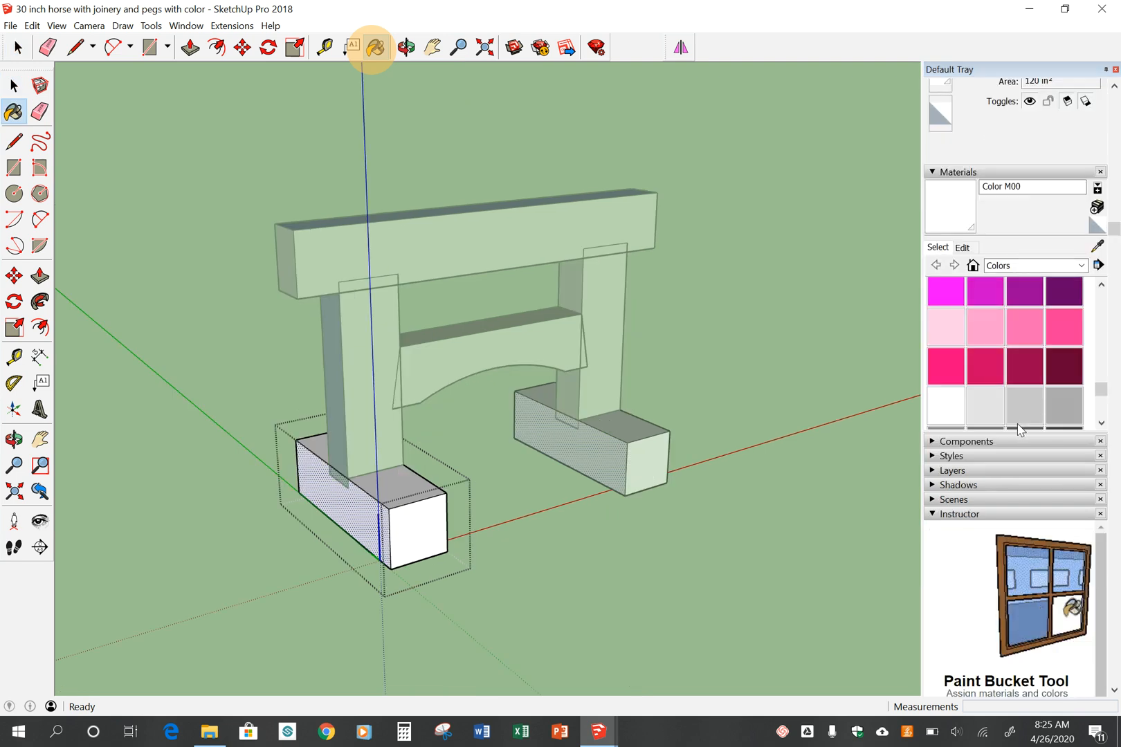
left_click(985, 405)
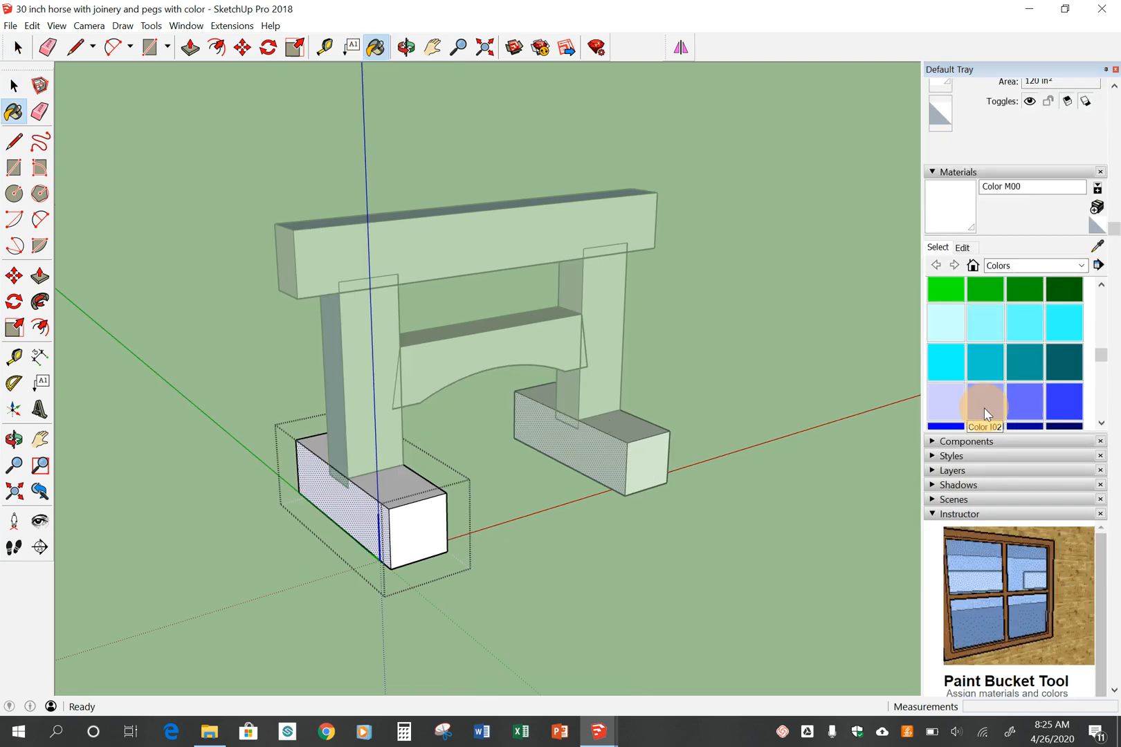
left_click(370, 507)
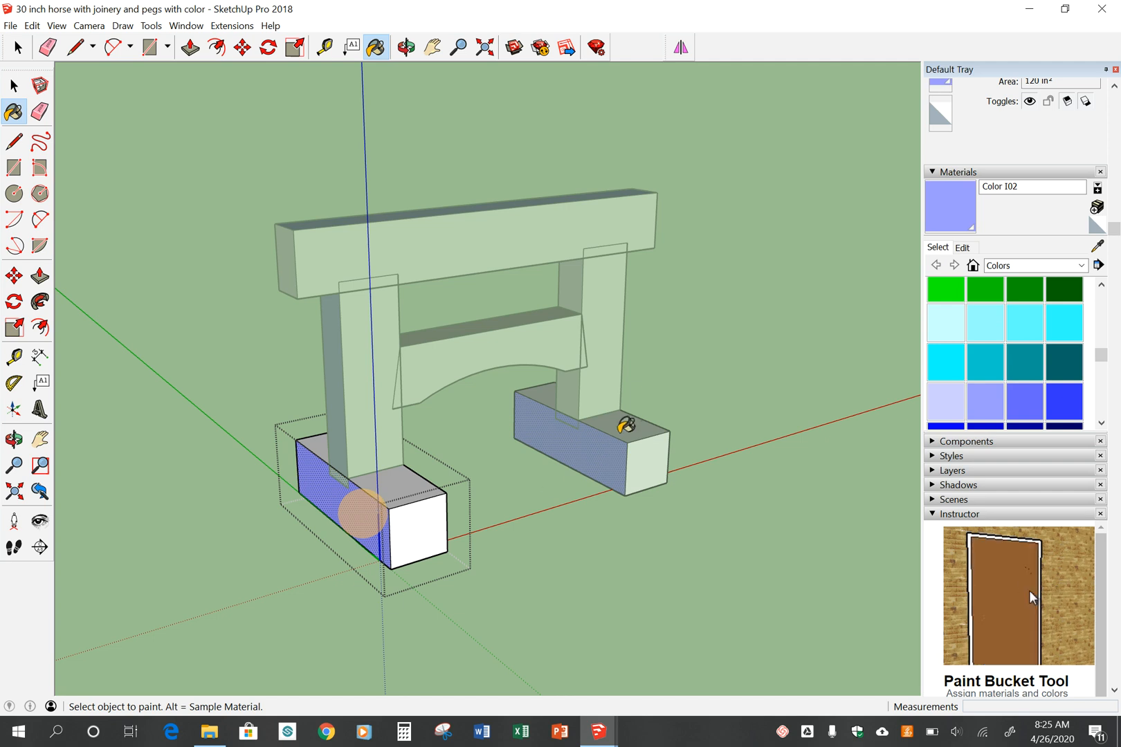
left_click(15, 87)
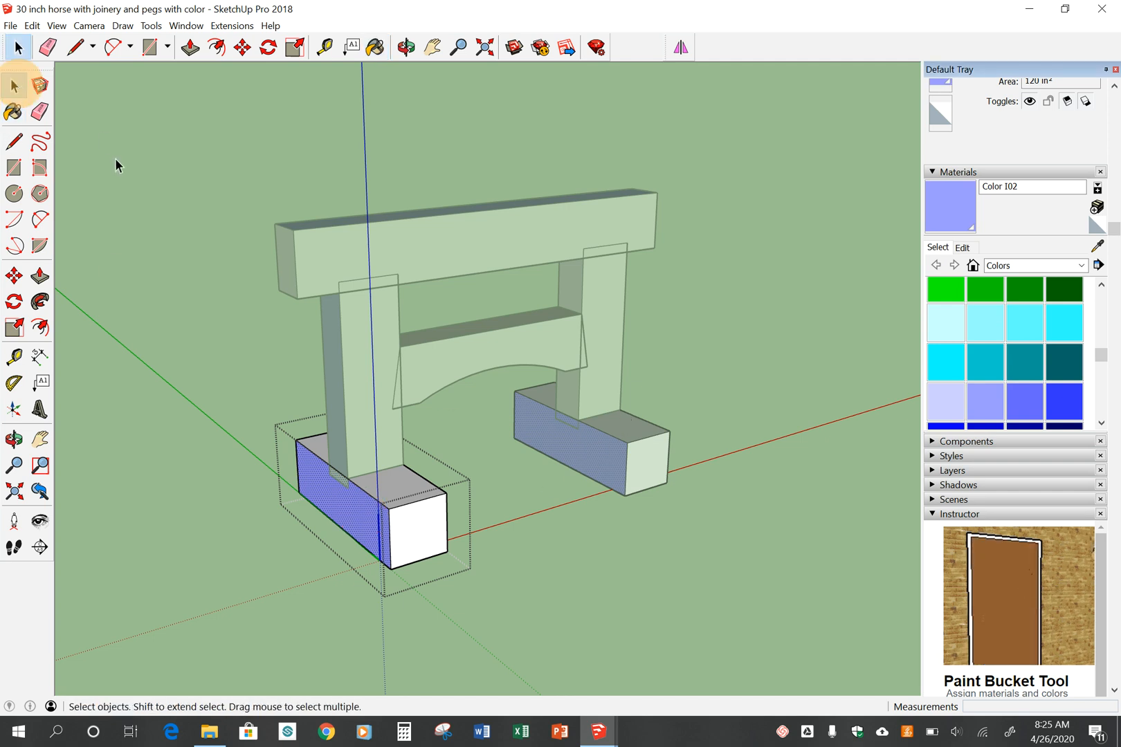
left_click(116, 164)
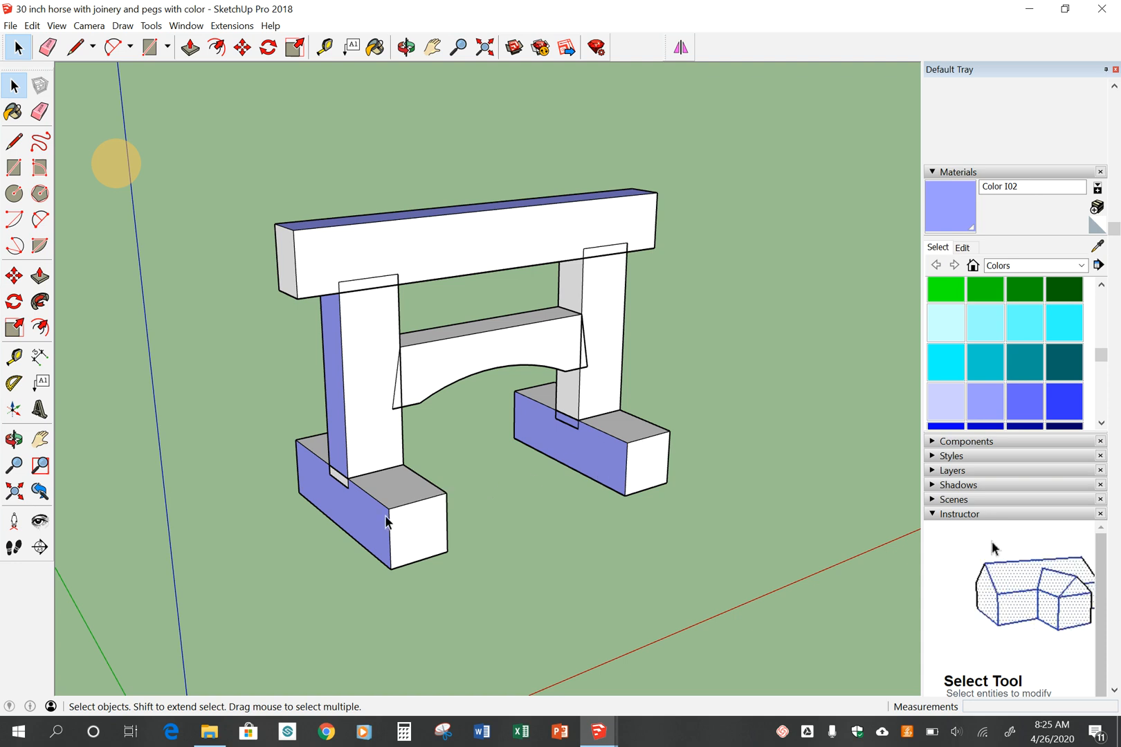
- Undo the last paint on the base's outer side face and leave the component
left_click(32, 26)
left_click(36, 45)
left_click(32, 26)
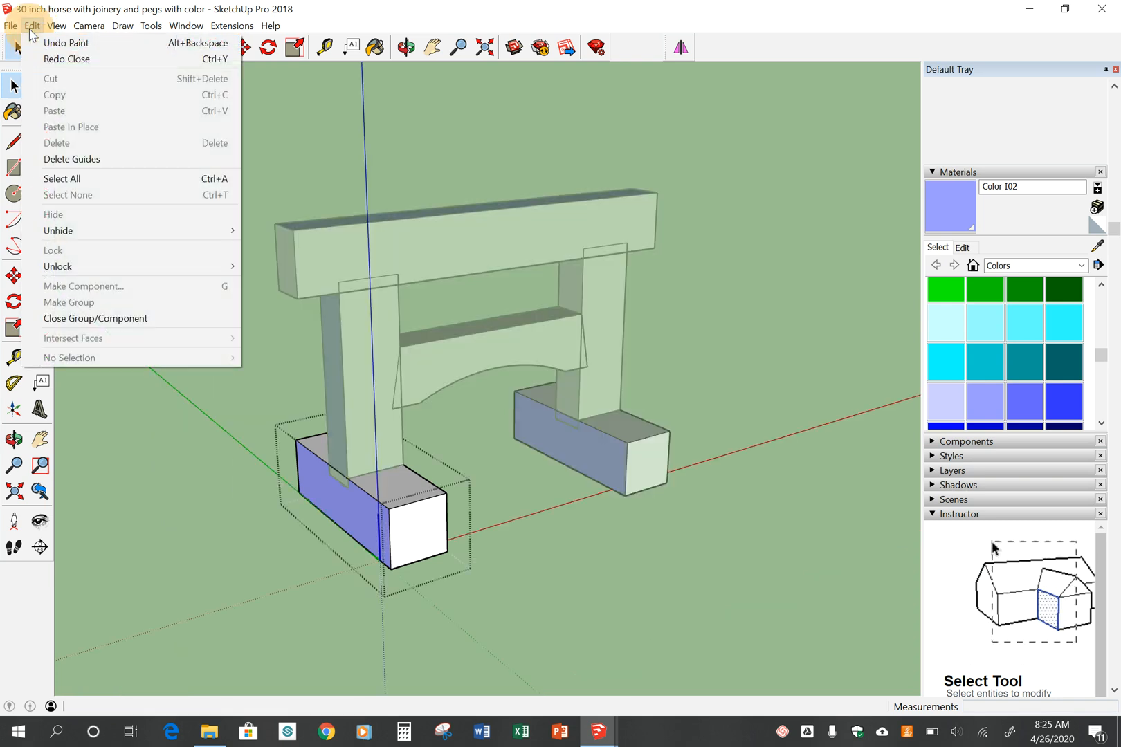
left_click(42, 42)
left_click(742, 301)
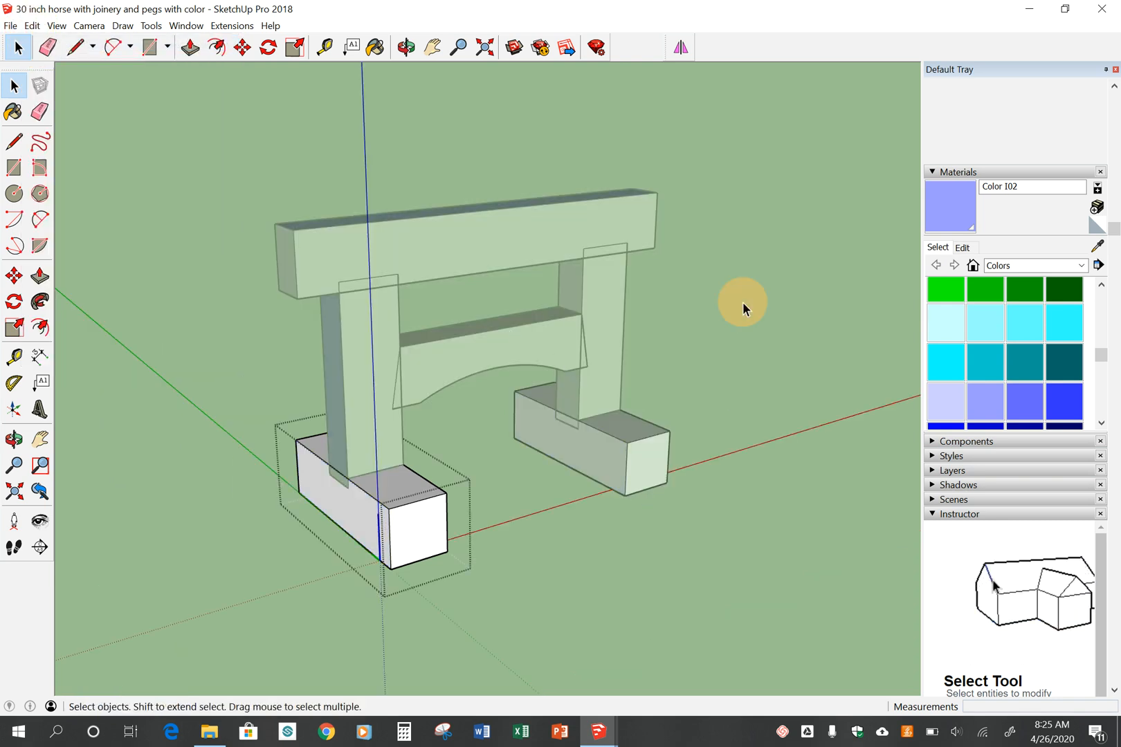
- Make the base under the right-hand post a unique component, separate from the left-hand base
key("o")
left_click(785, 458)
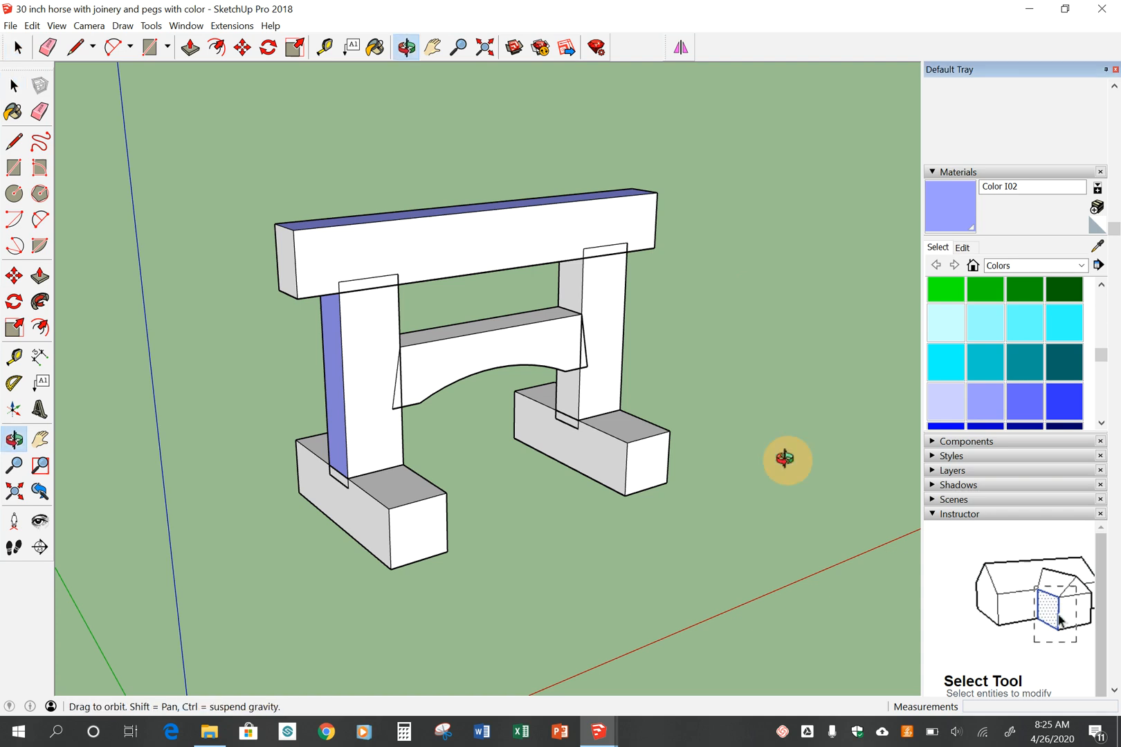
left_click_drag(785, 458, 733, 532)
key("space")
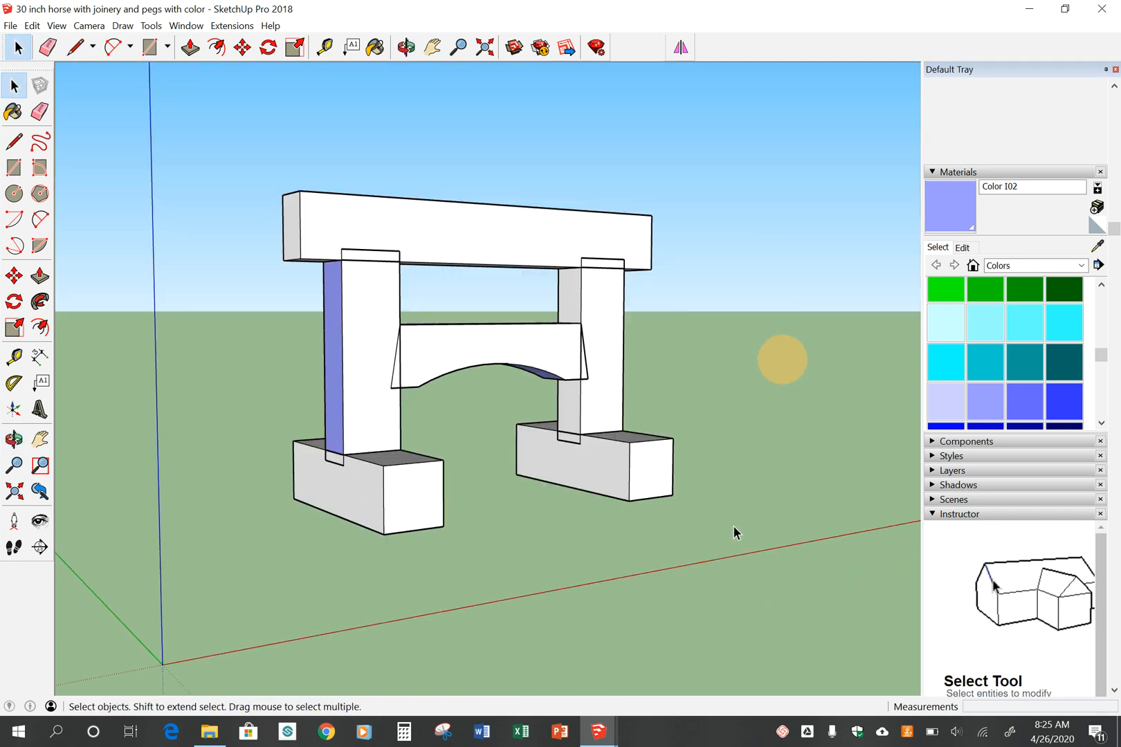
key("o")
left_click(735, 522)
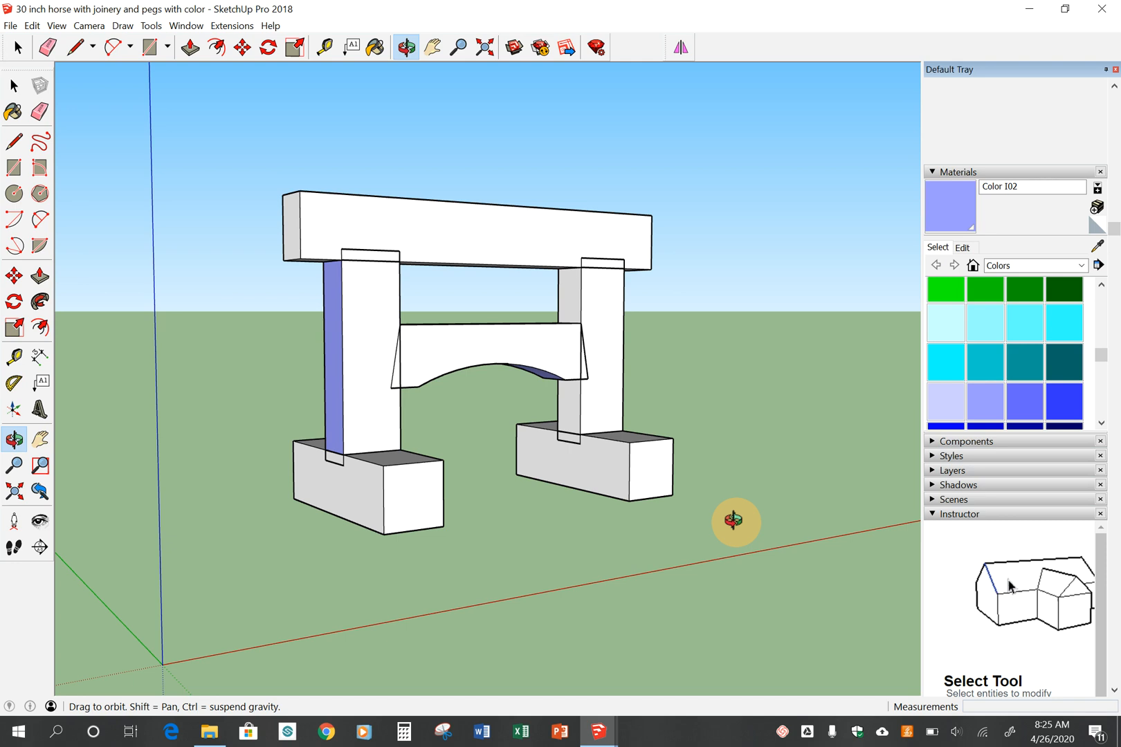
left_click_drag(733, 520, 325, 547)
key("space")
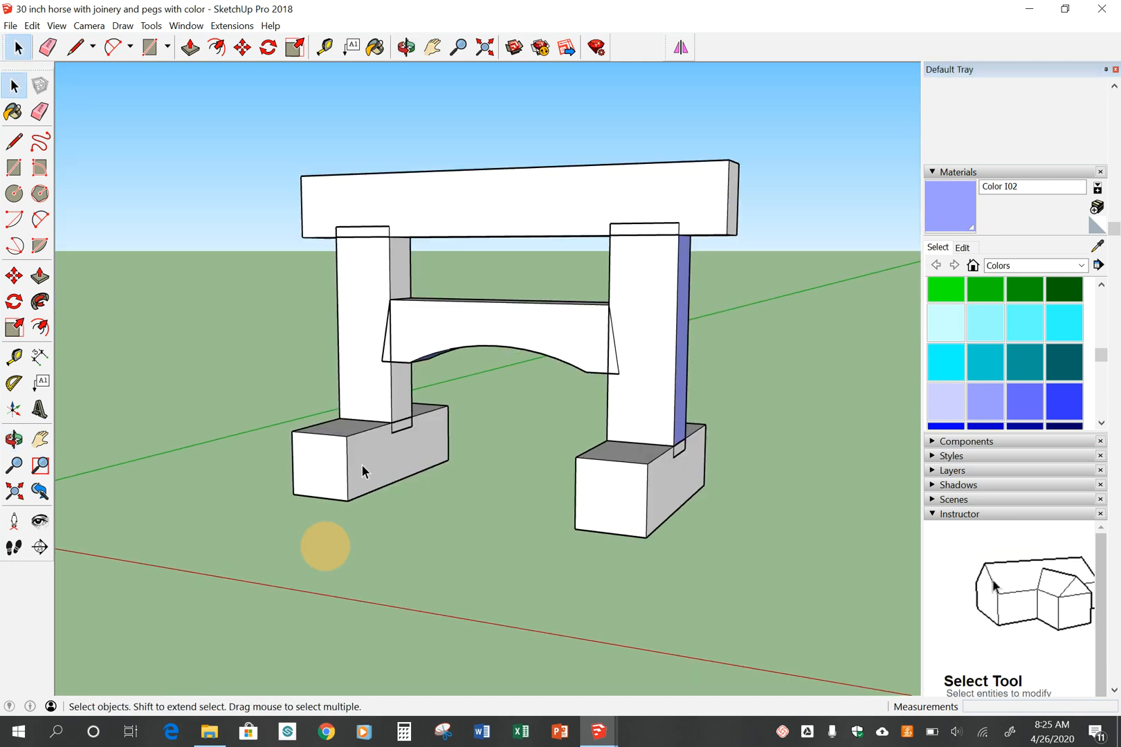
left_click(626, 499)
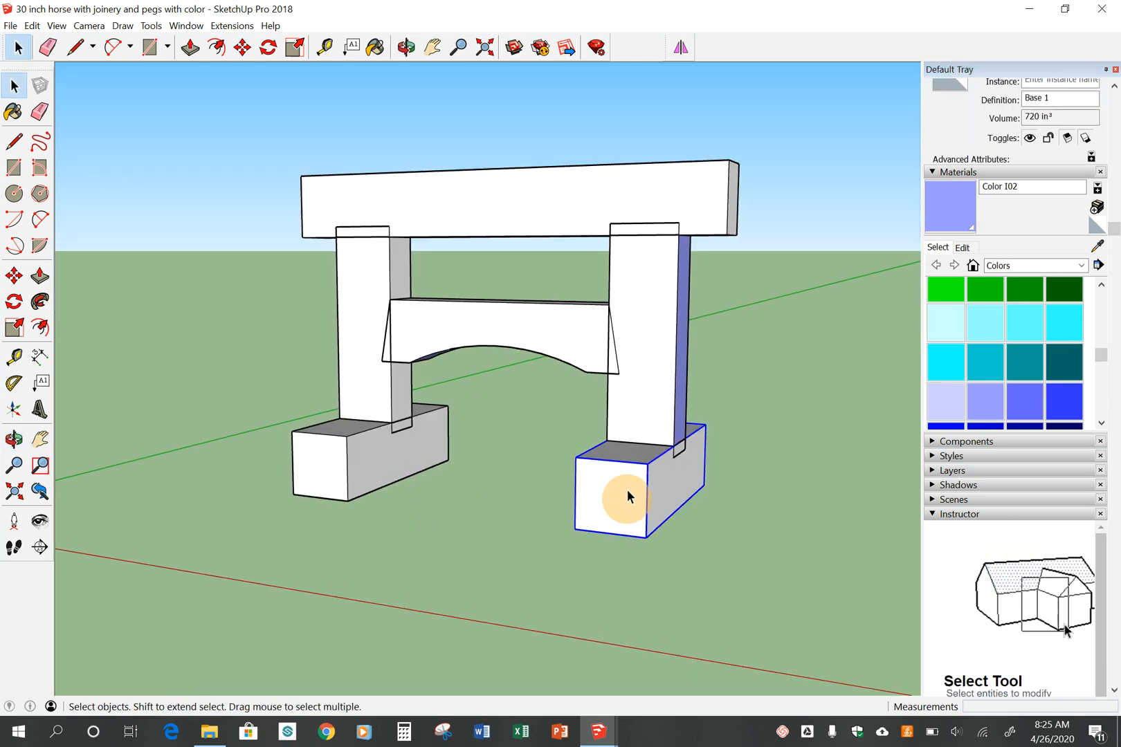
right_click(605, 471)
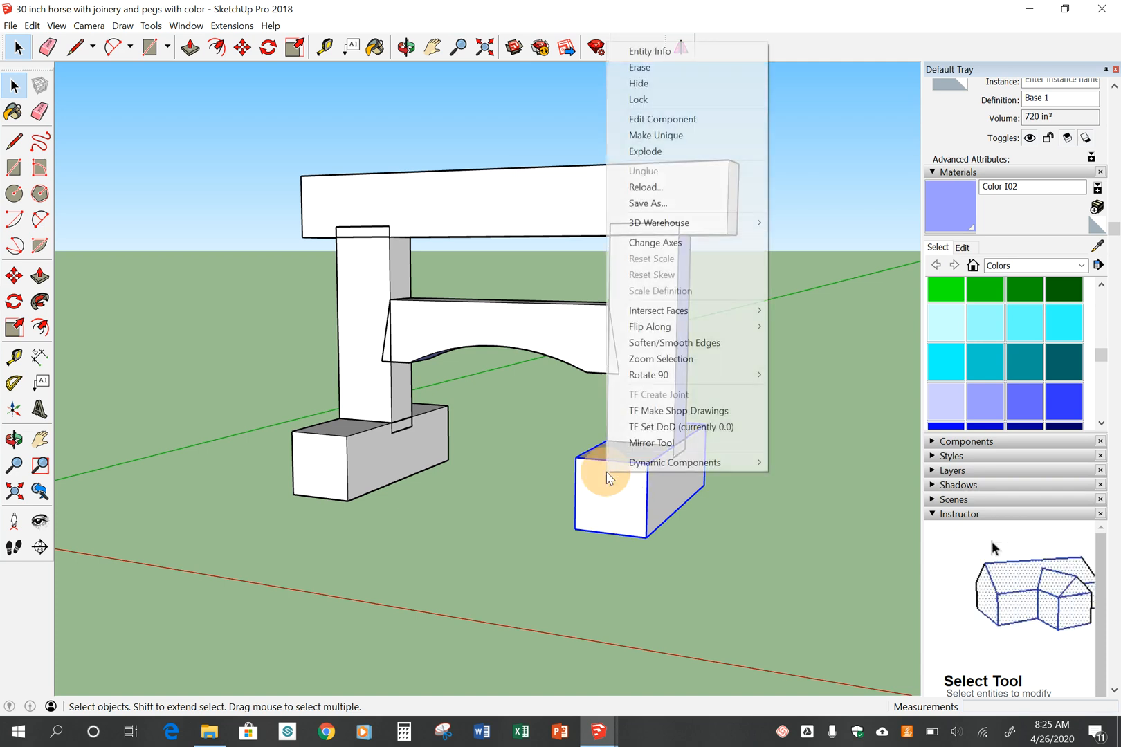
left_click(654, 134)
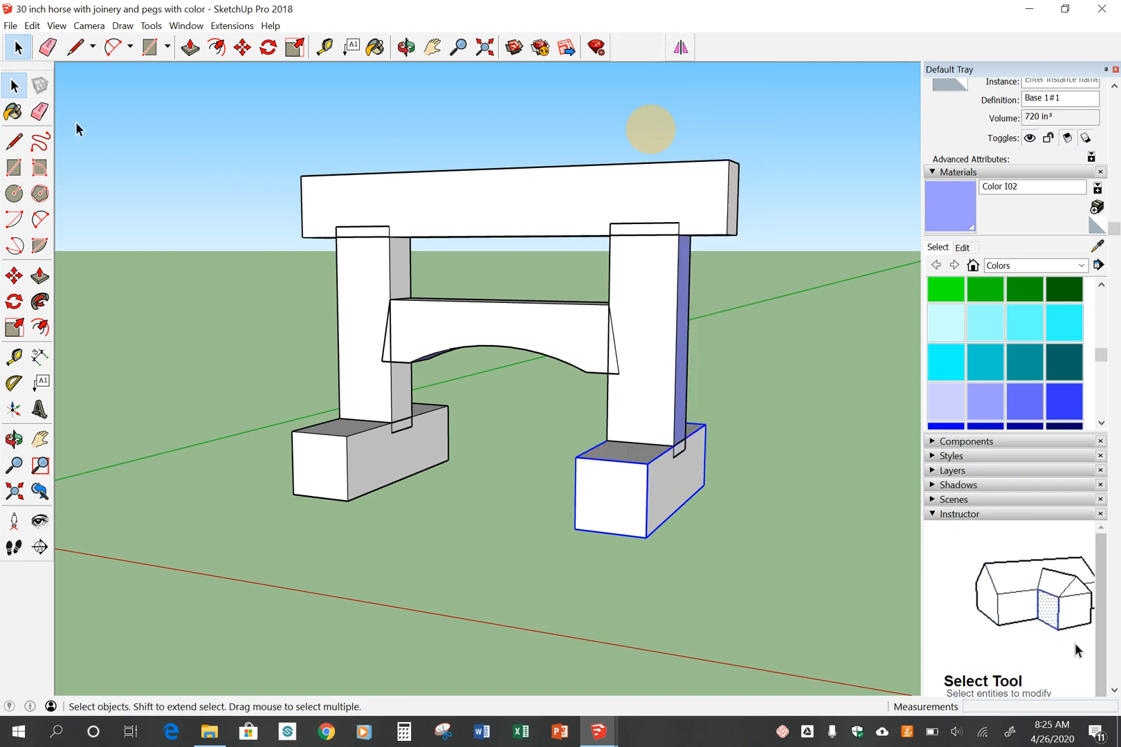
left_click(96, 112)
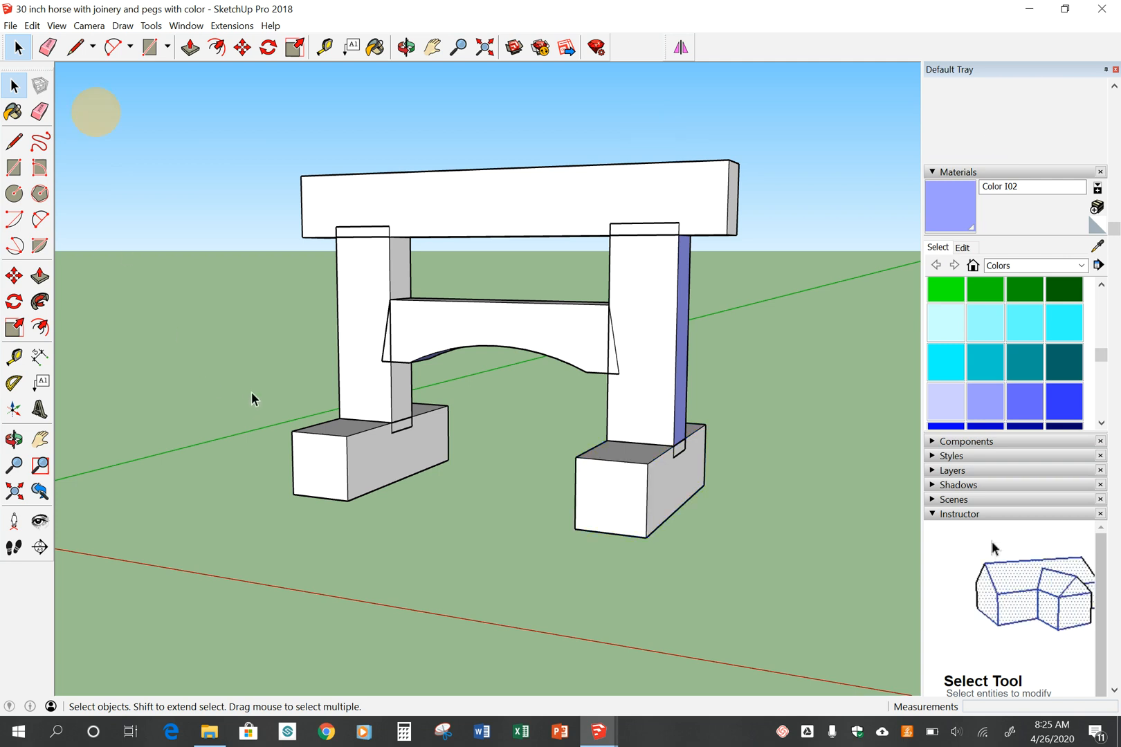
- Paint the outer side face of the left-hand base with Color I02 inside its component and close the component
middle_click_drag(251, 392, 722, 408)
triple_click(400, 506)
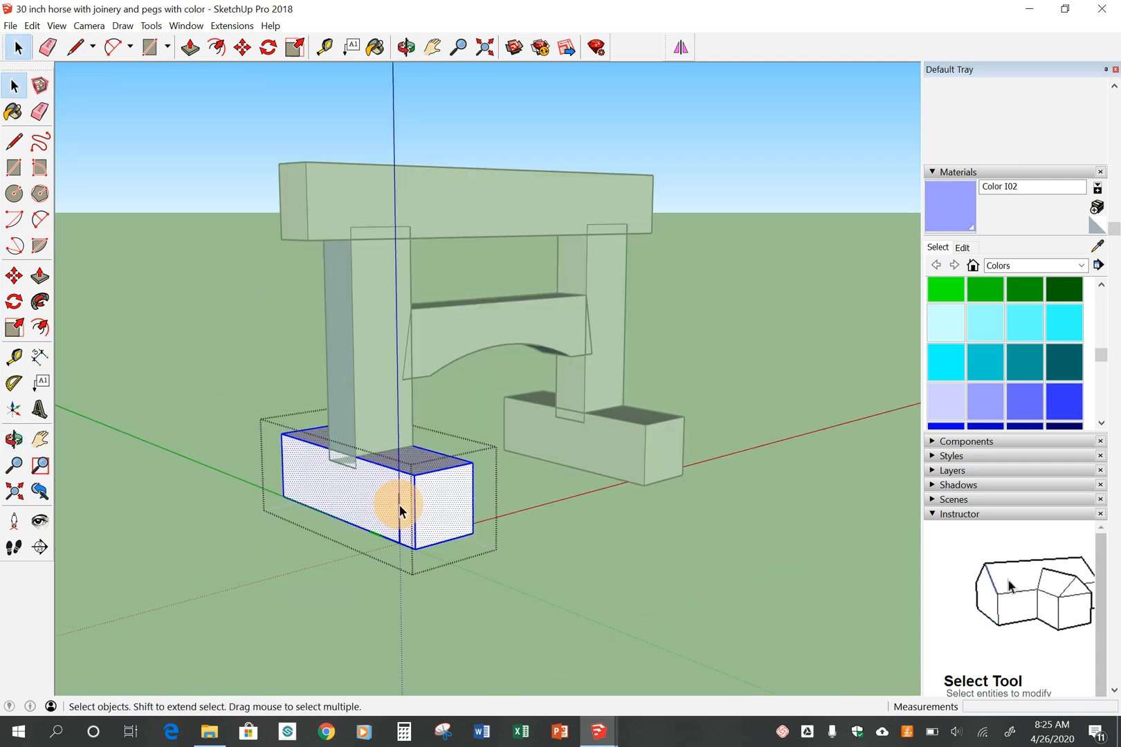
left_click(371, 508)
left_click(949, 201)
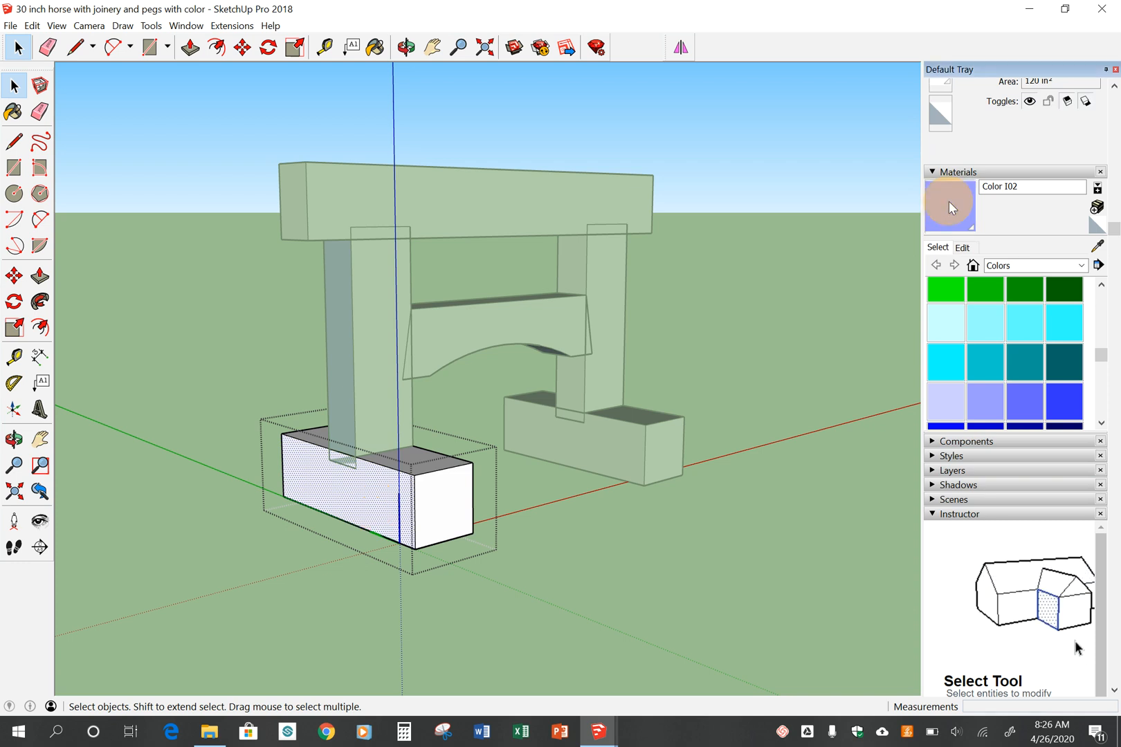
left_click(380, 493)
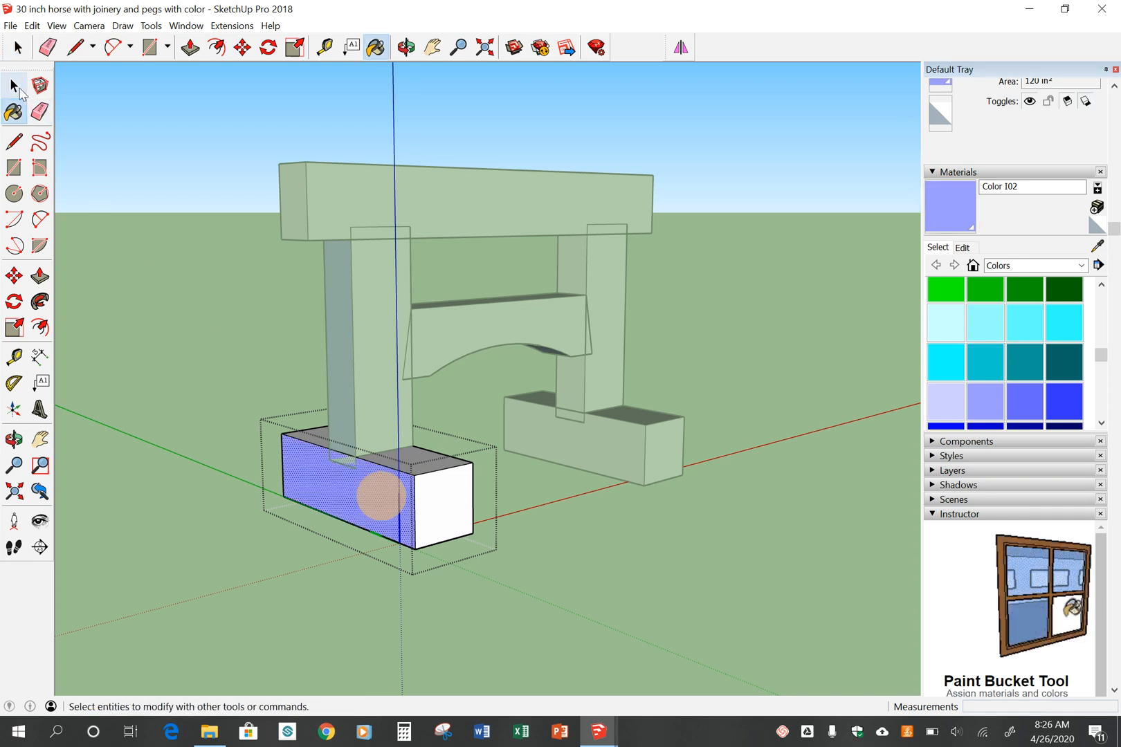
left_click(15, 86)
left_click(79, 177)
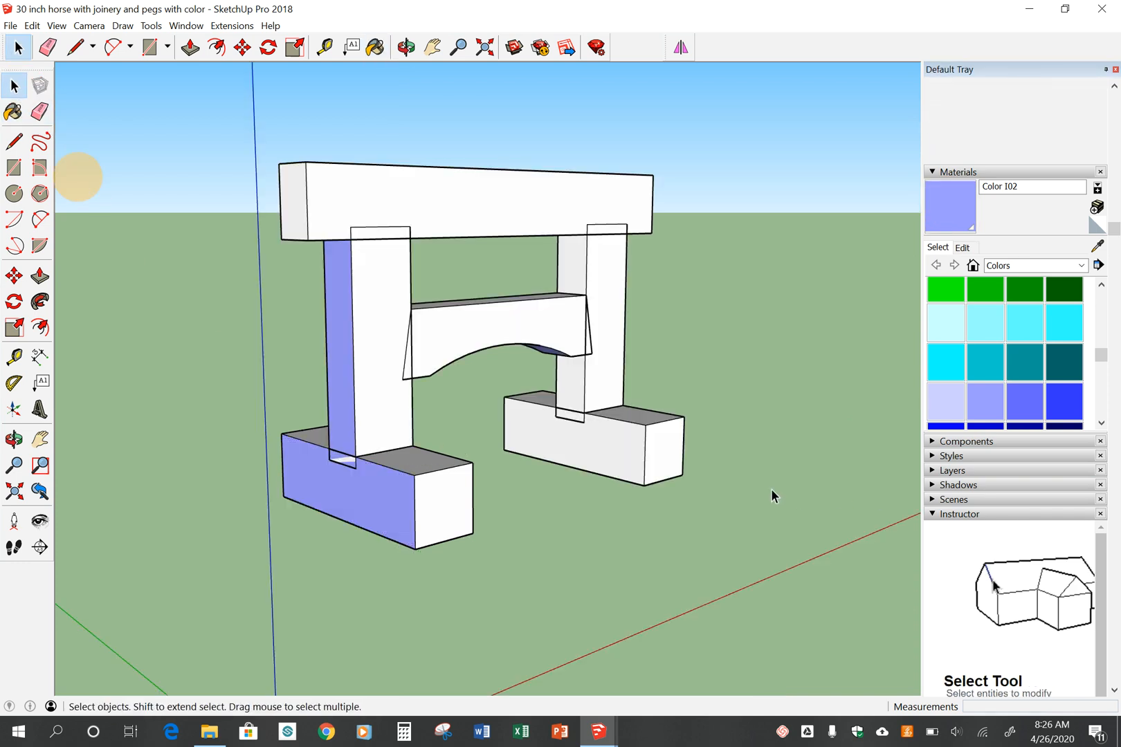
- Paint the outer side face of the right-hand base with Color I02 inside its component and close the component
middle_click(704, 475)
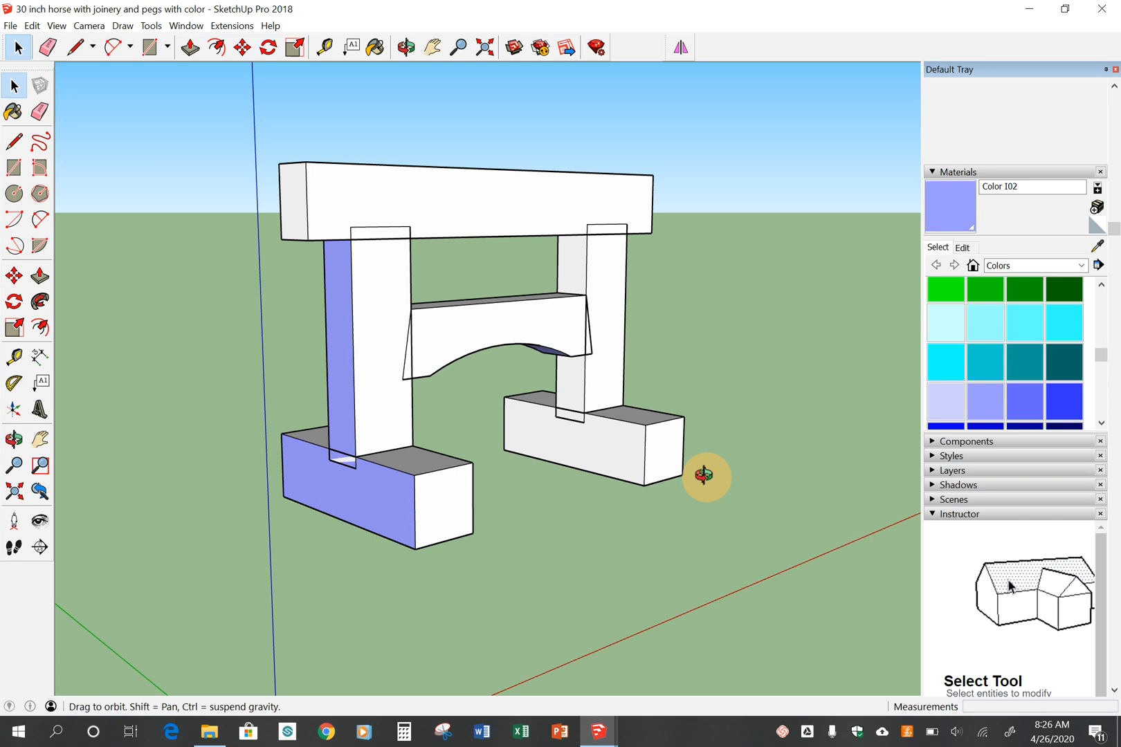
middle_click_drag(704, 475, 571, 436)
double_click(571, 435)
triple_click(571, 435)
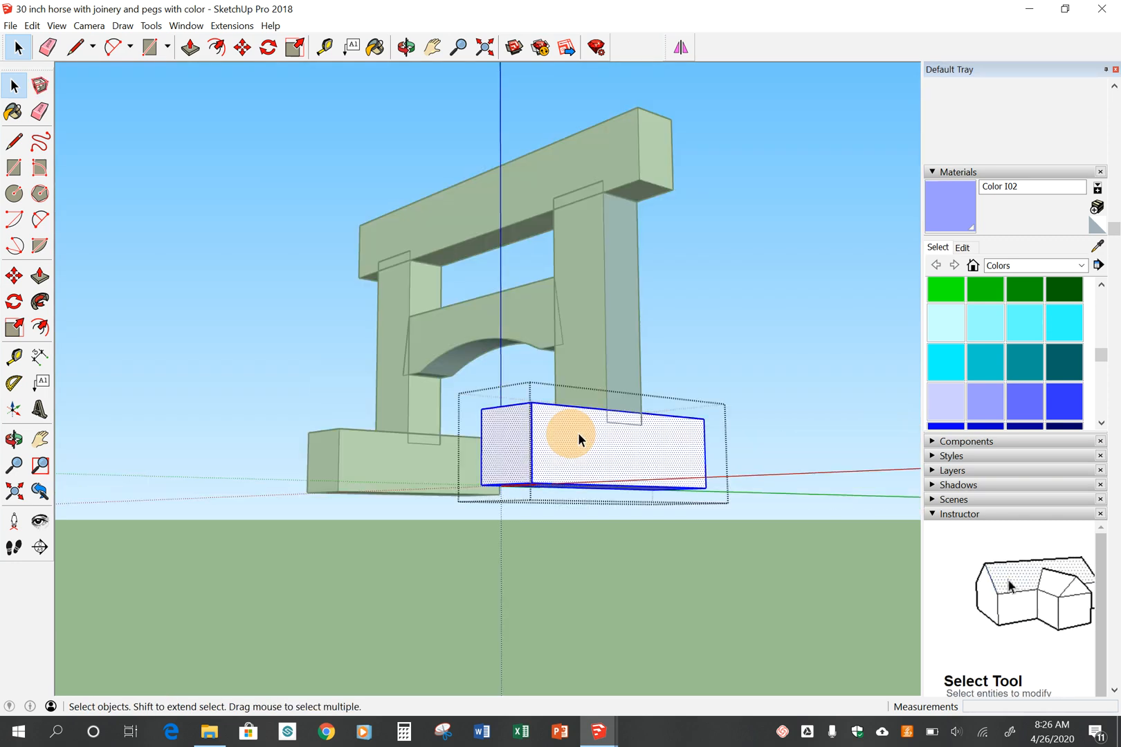
left_click(650, 446)
left_click(950, 205)
left_click(555, 445)
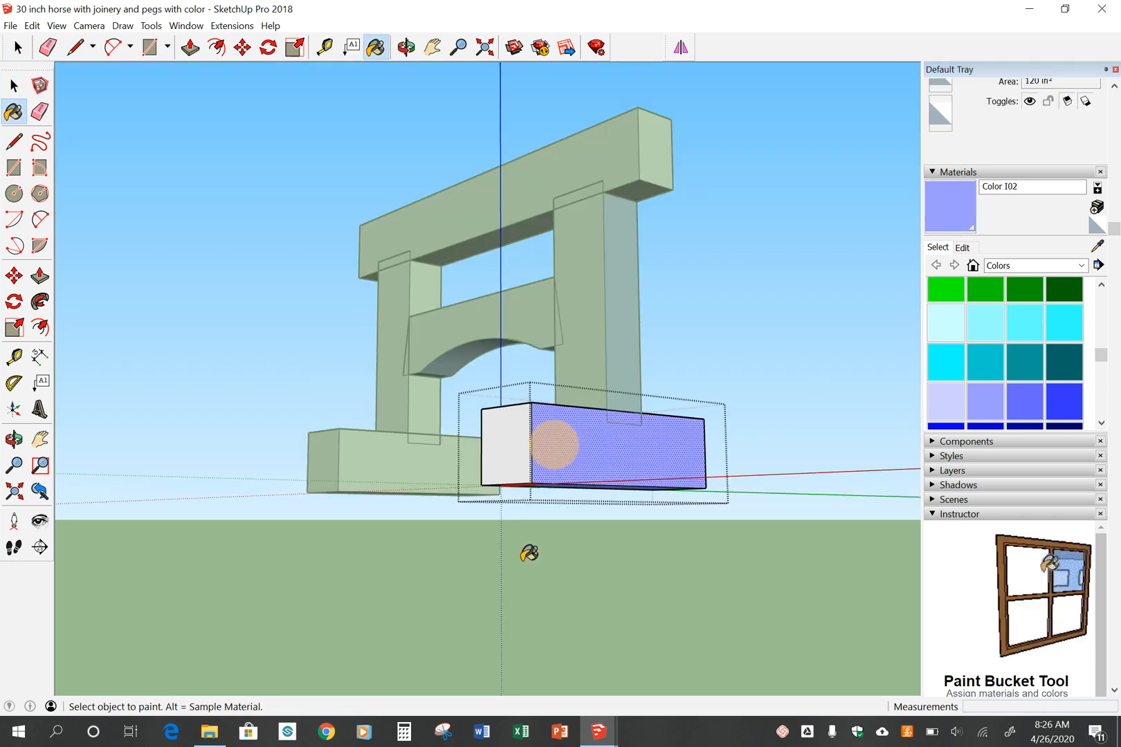
key("space")
left_click(118, 171)
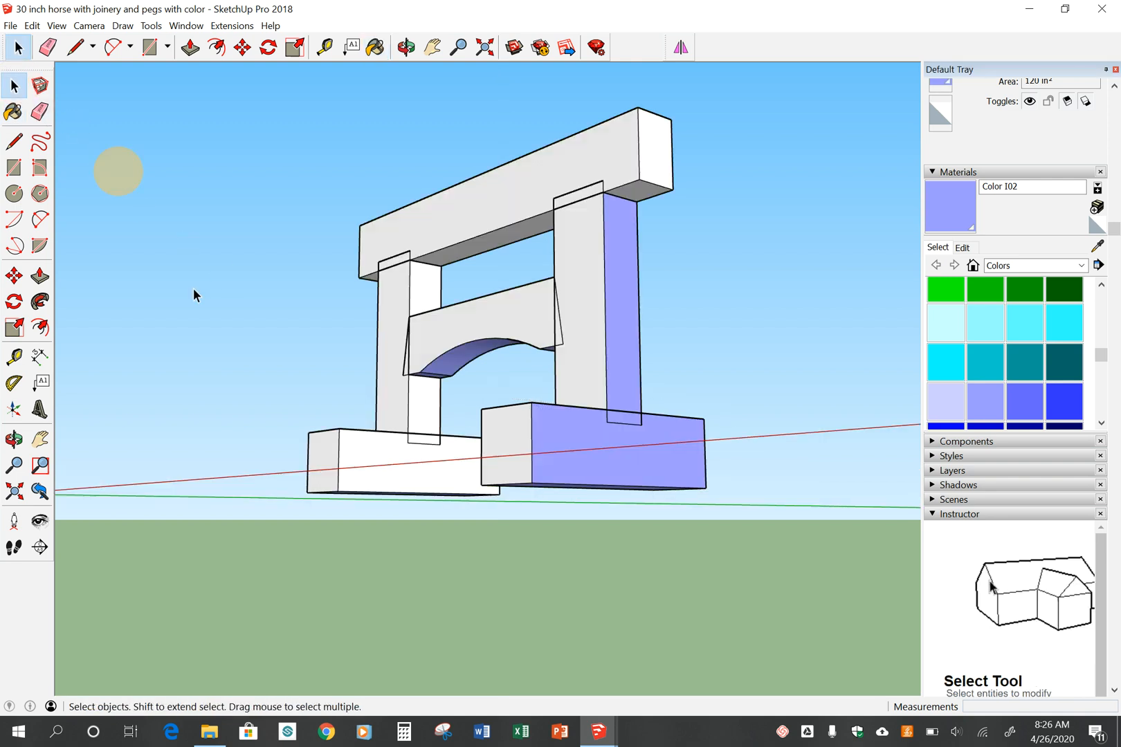
middle_click_drag(261, 321, 618, 491)
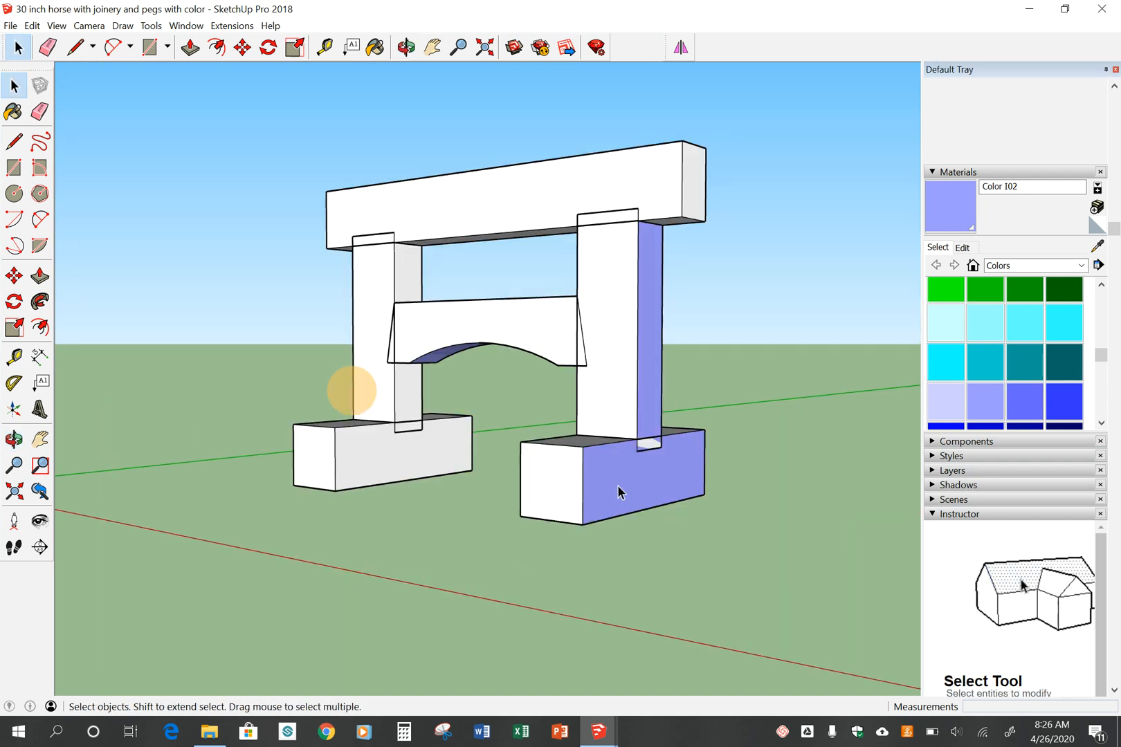